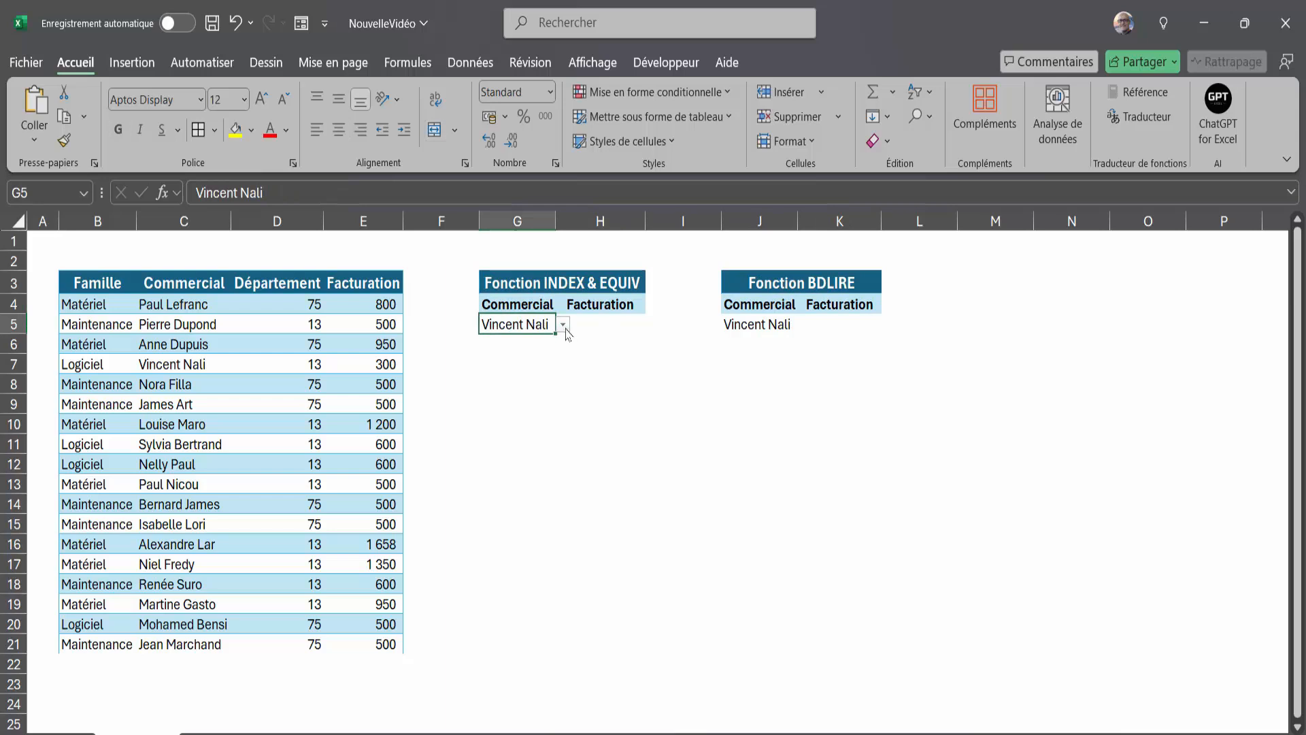
# Step: Look through the list of salespeople offered in cell J5 under Fonction BDLIRE, leaving the selection as it is
pyautogui.click(653, 436)
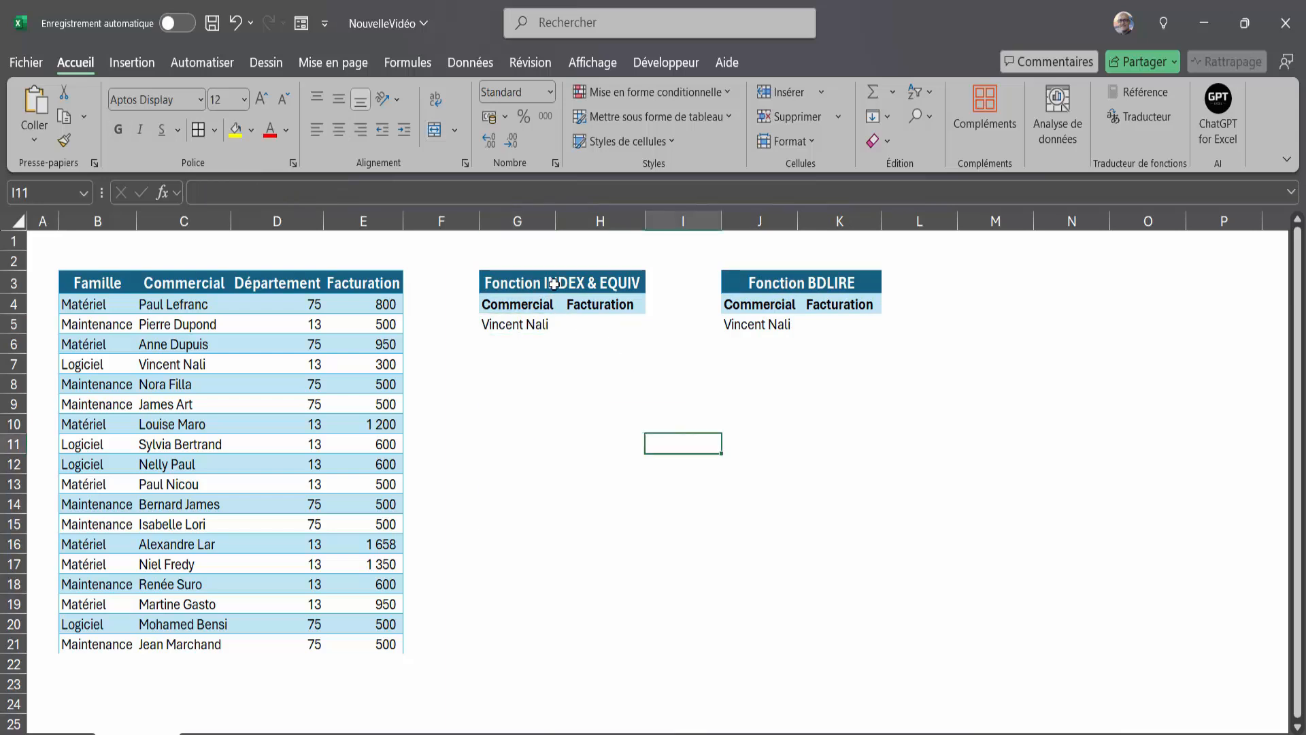
pyautogui.click(755, 325)
pyautogui.click(805, 325)
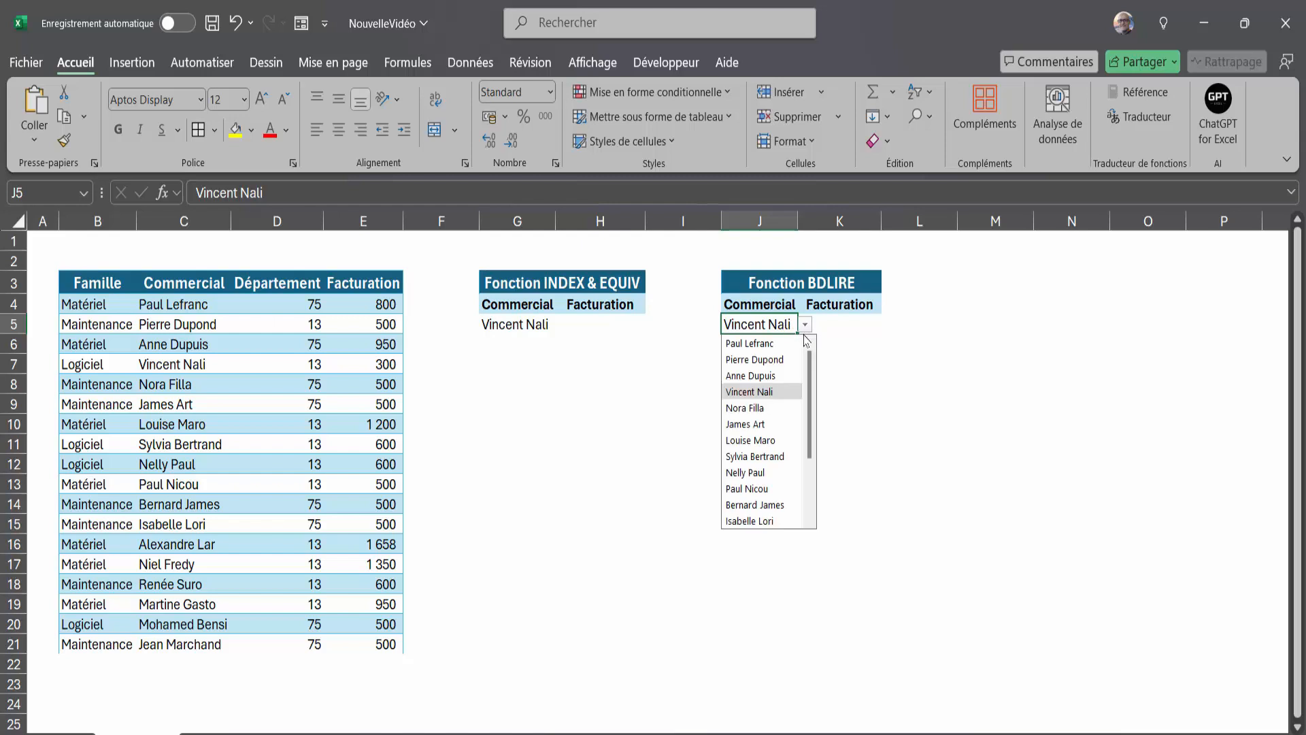
pyautogui.click(626, 409)
# Step: Begin an INDEX formula in H5 with the whole table B3:E21, headers included, as its array
pyautogui.click(595, 324)
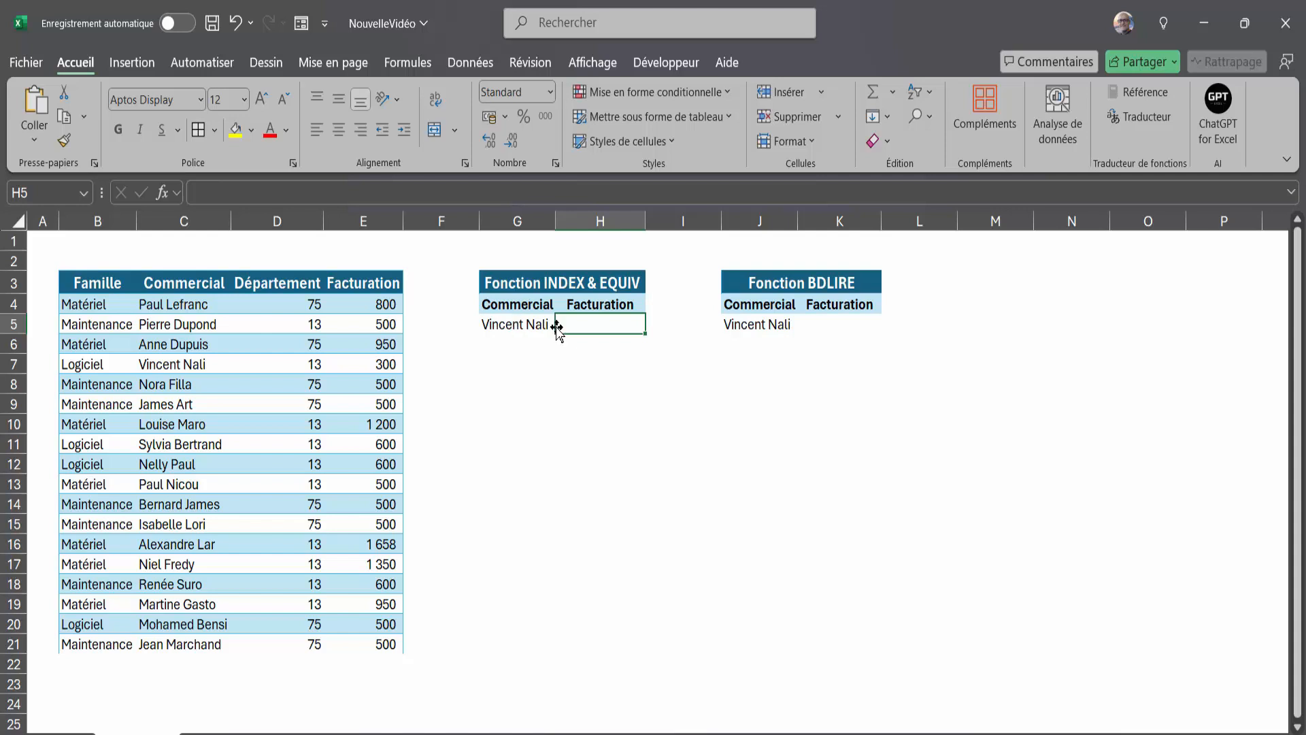
pyautogui.write('=')
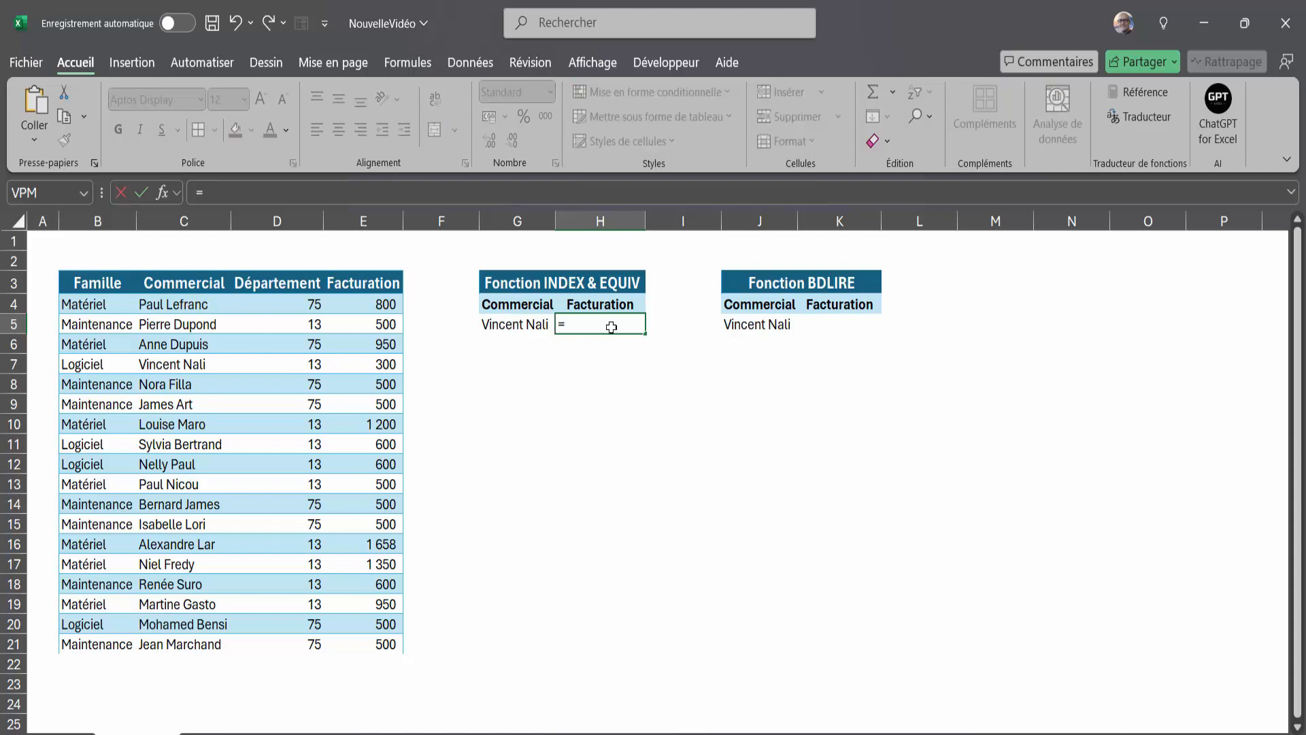
pyautogui.write('INDEX(')
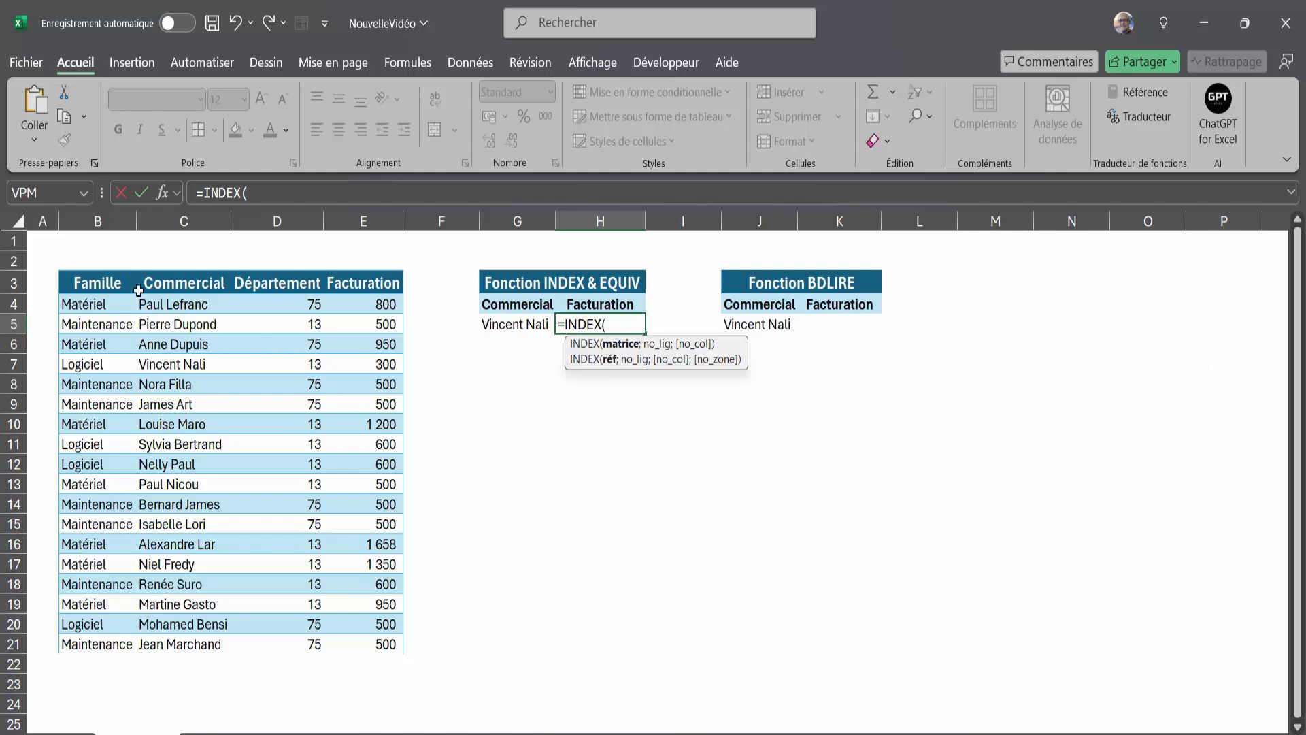
pyautogui.moveTo(100, 284); pyautogui.dragTo(347, 645)
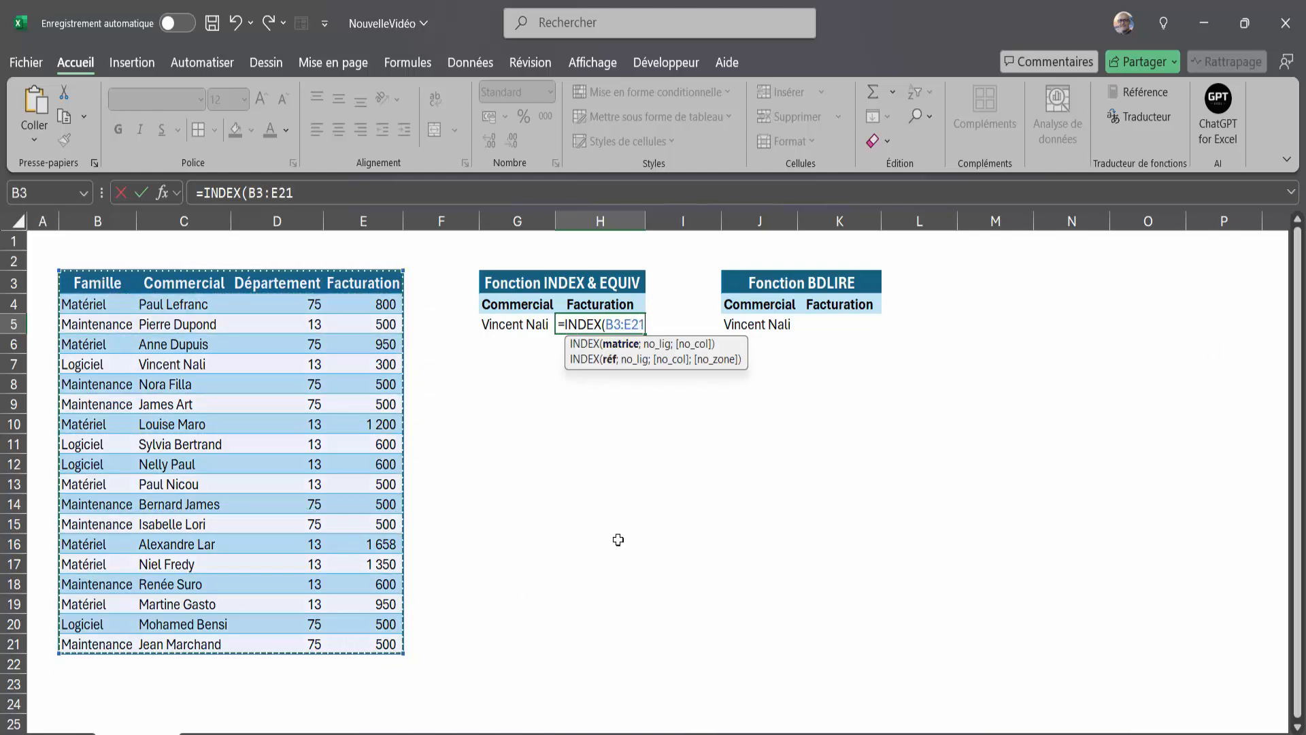
pyautogui.write(';')
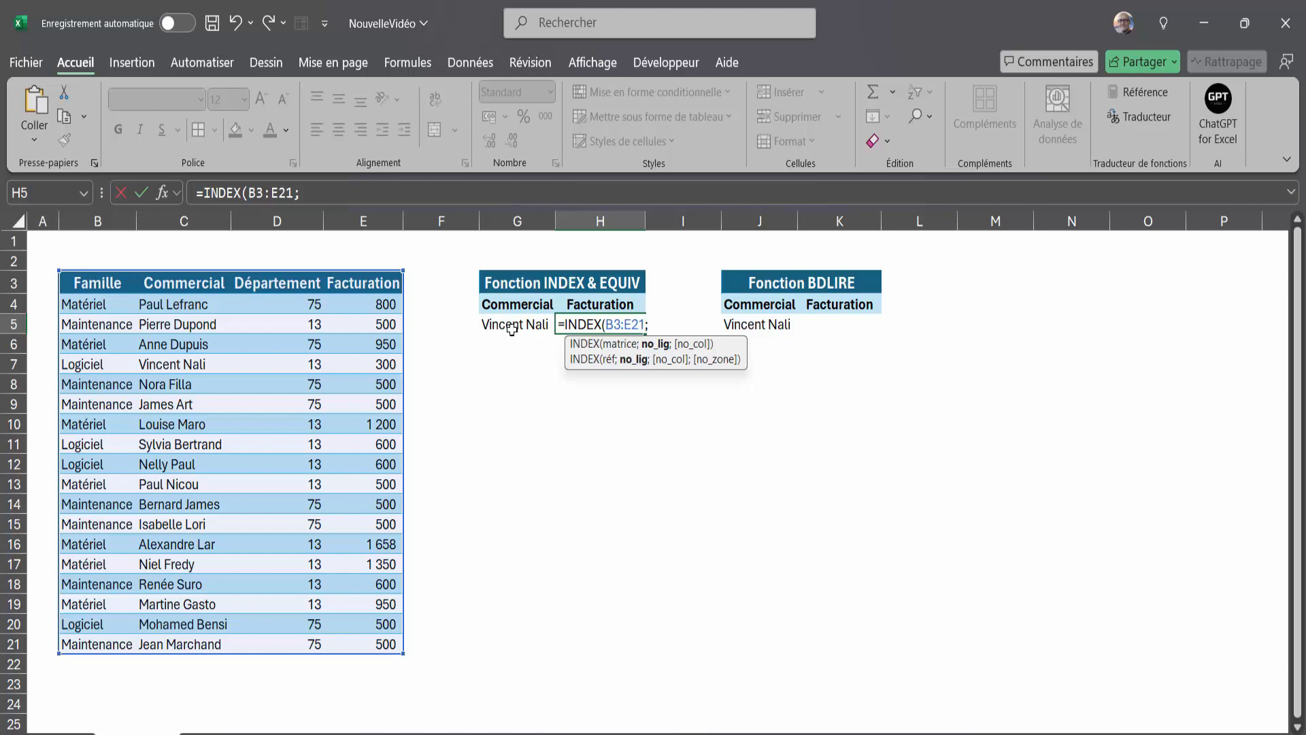
# Step: Nest EQUIV as the row number argument, looking up G5 in C3:C21 with exact match type 0
pyautogui.write('equiv5')
pyautogui.press('BackSpace')
pyautogui.write('(')
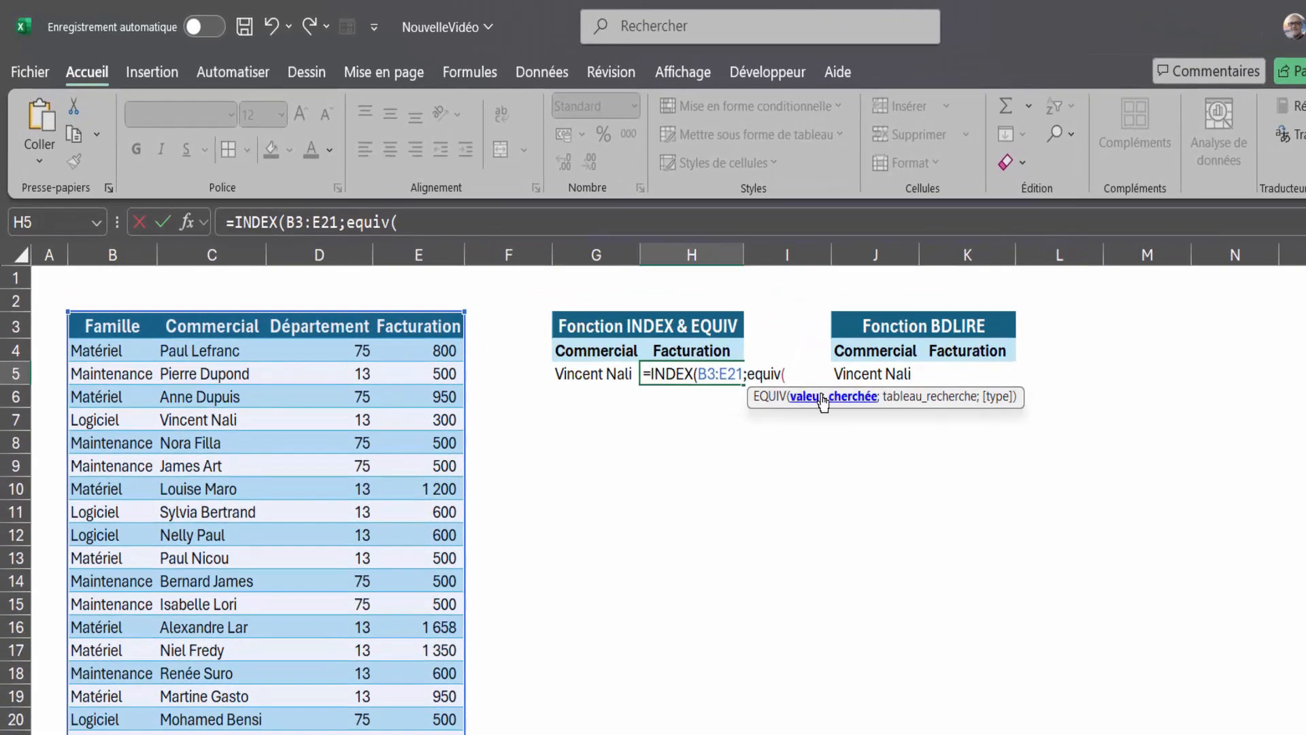
pyautogui.click(592, 372)
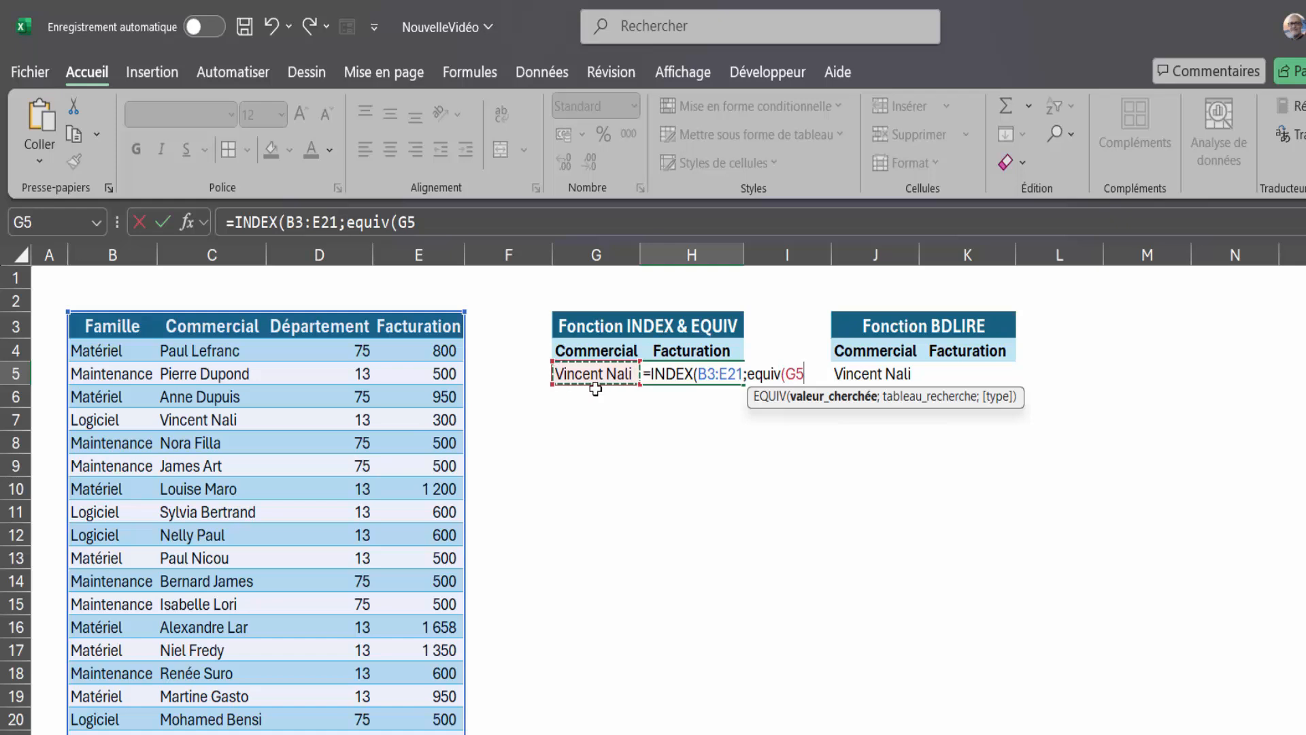
pyautogui.write(';')
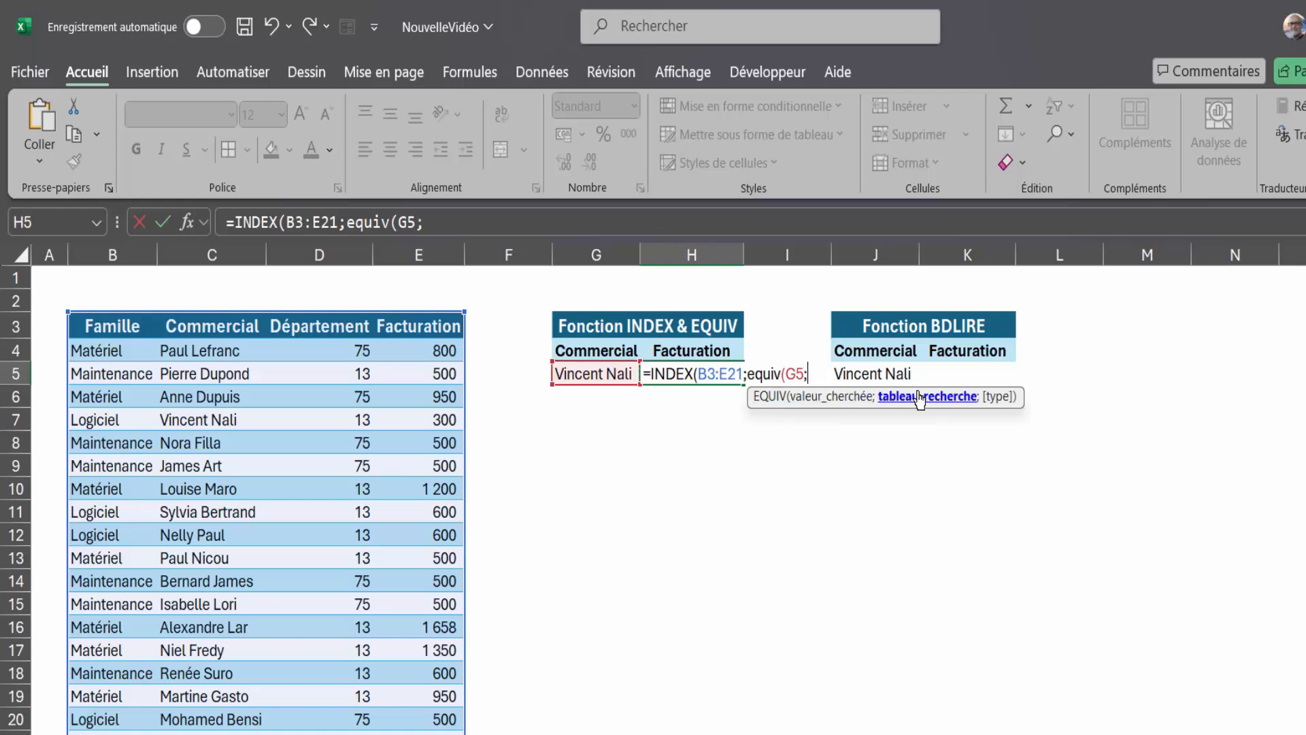
pyautogui.click(213, 325)
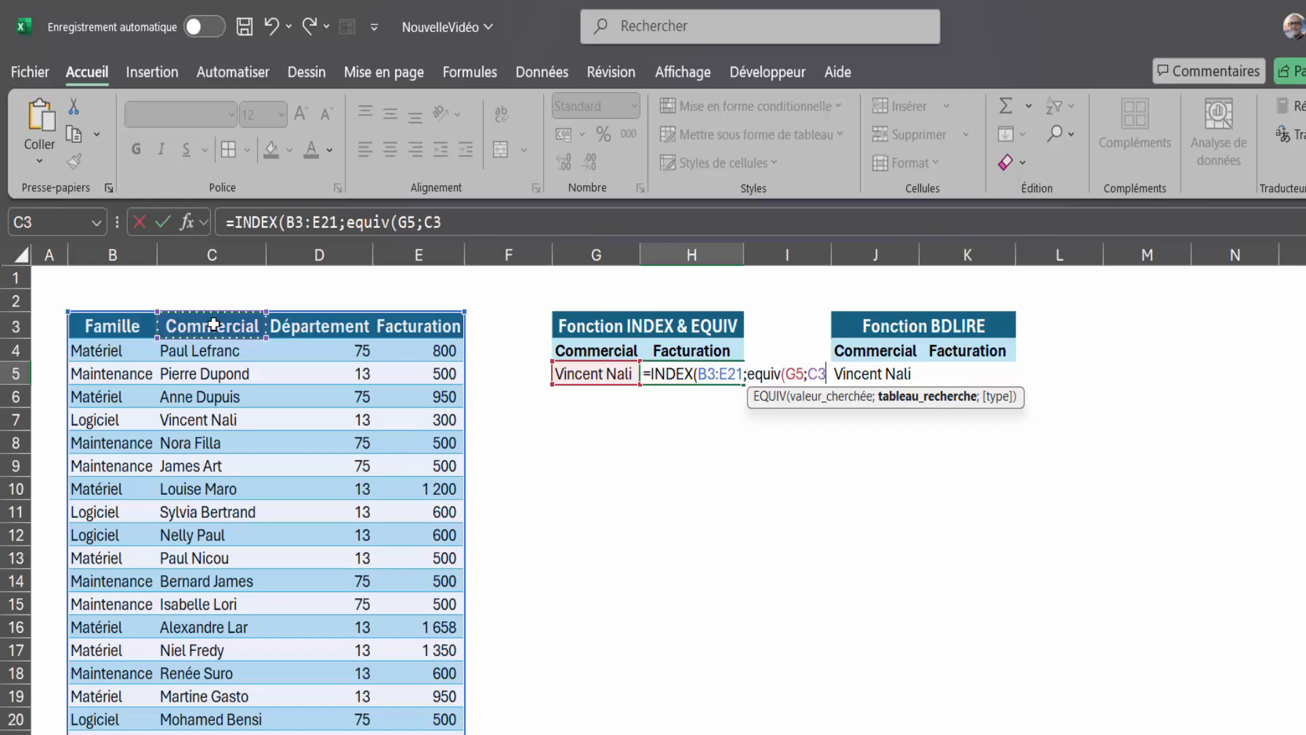
pyautogui.hotkey('ctrl', 'shift', 'Down')
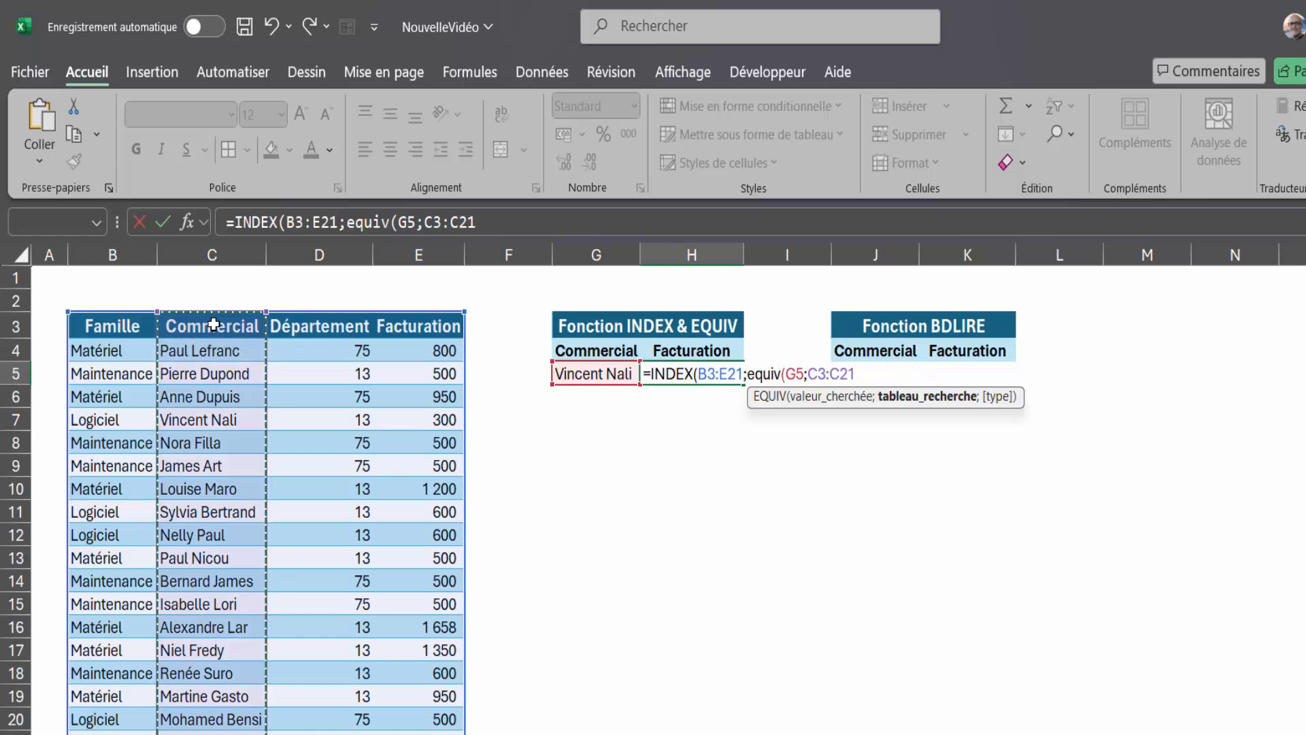
pyautogui.write(';')
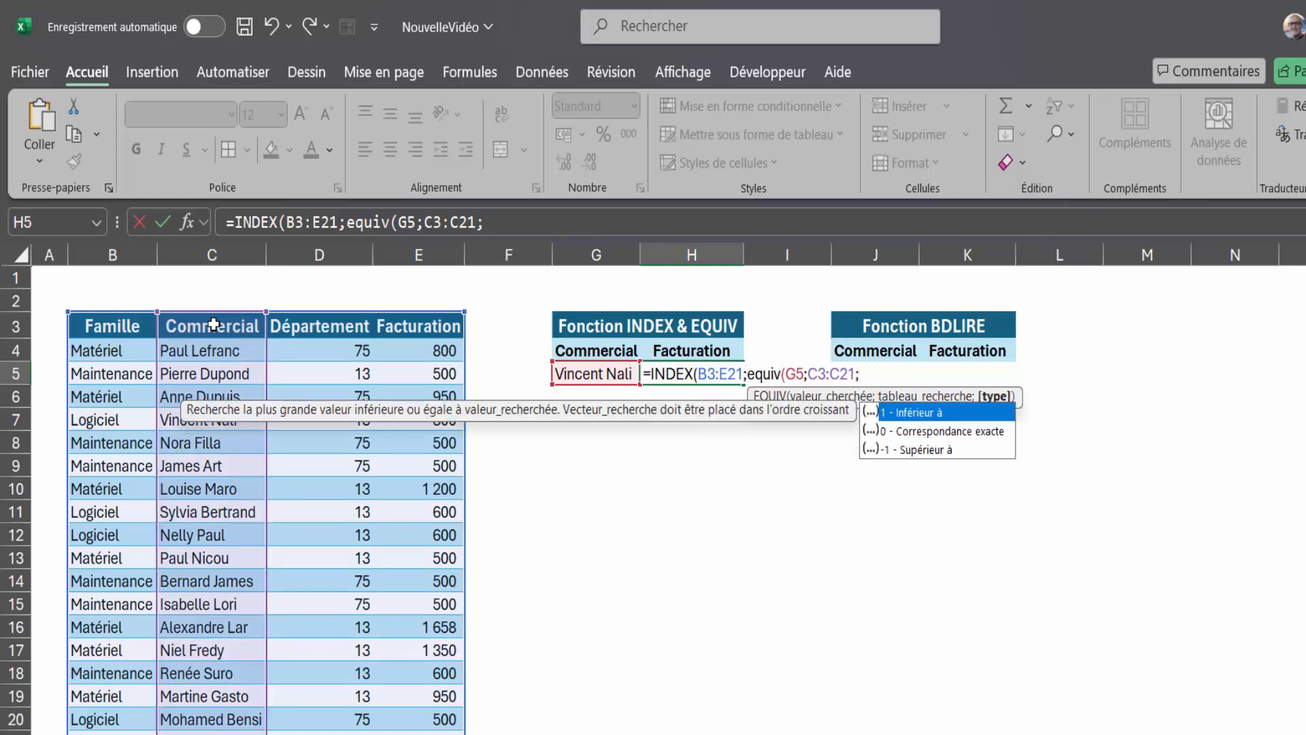
pyautogui.write('0')
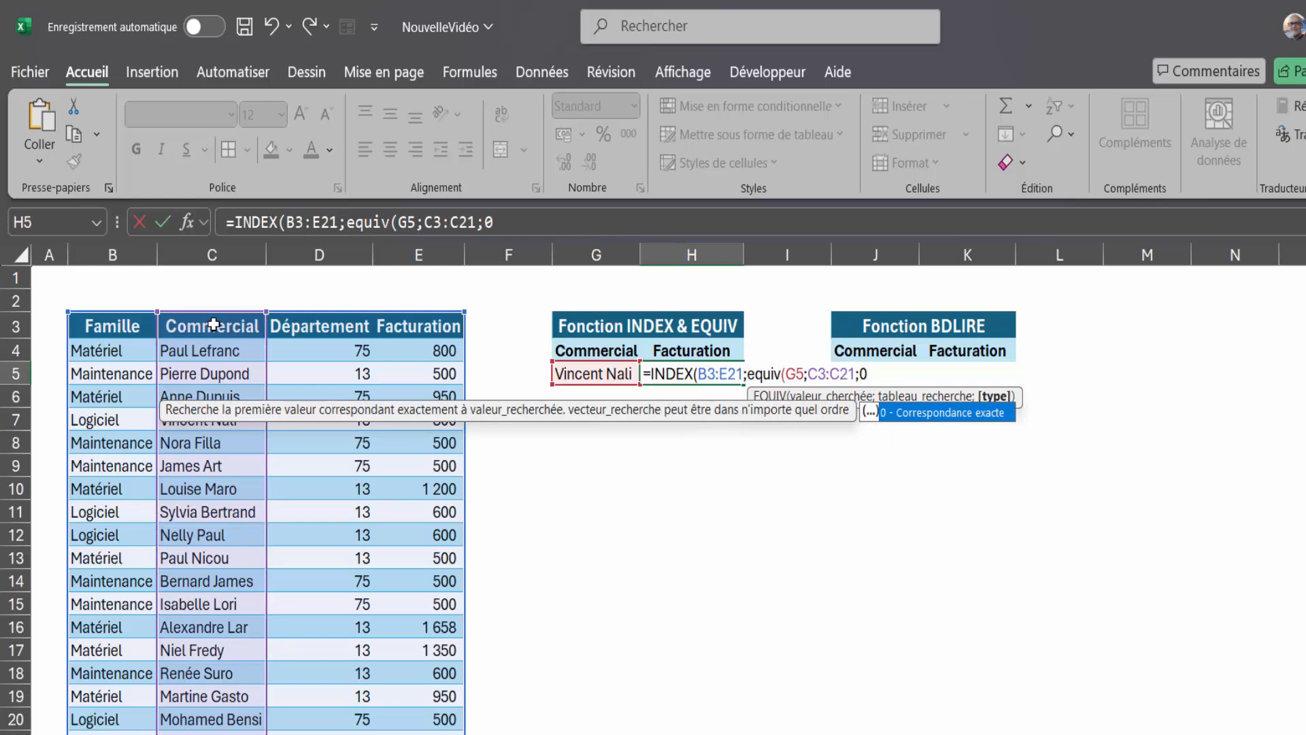
pyautogui.write(')')
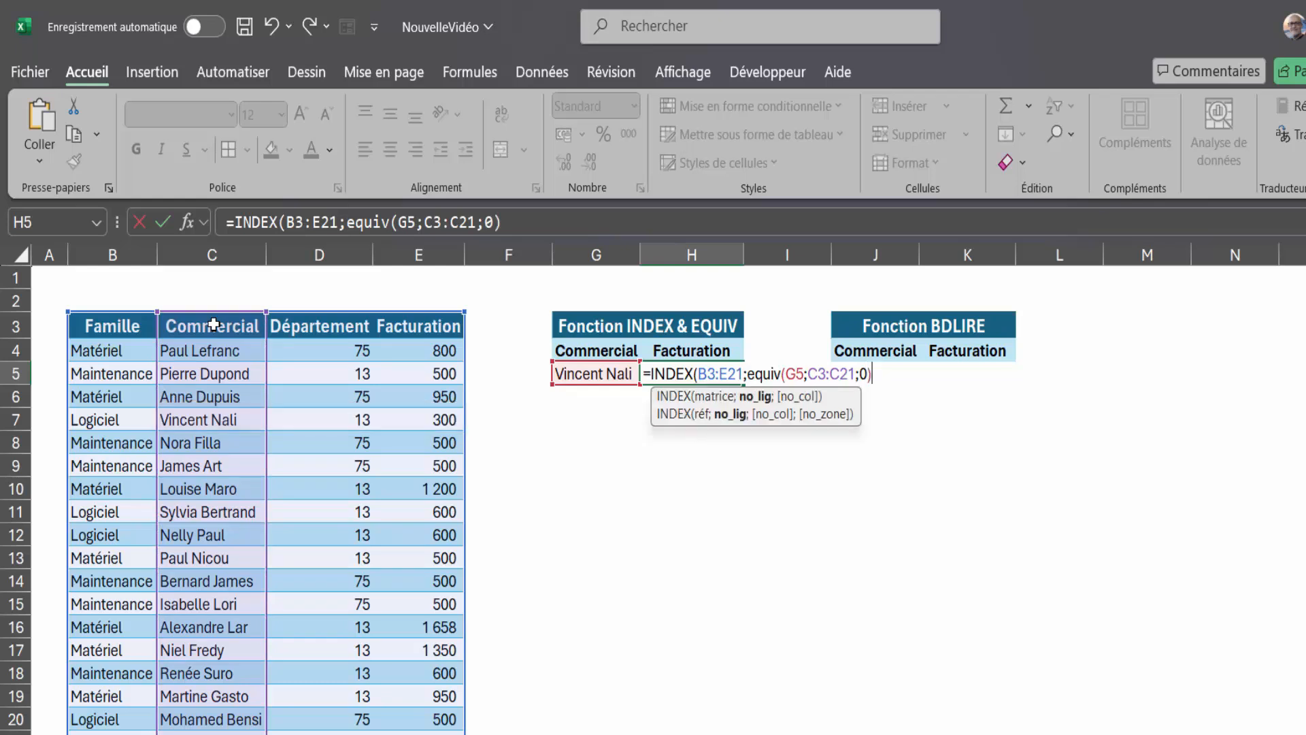
# Step: Finish the H5 INDEX formula with column number 4 and validate it
pyautogui.write(';')
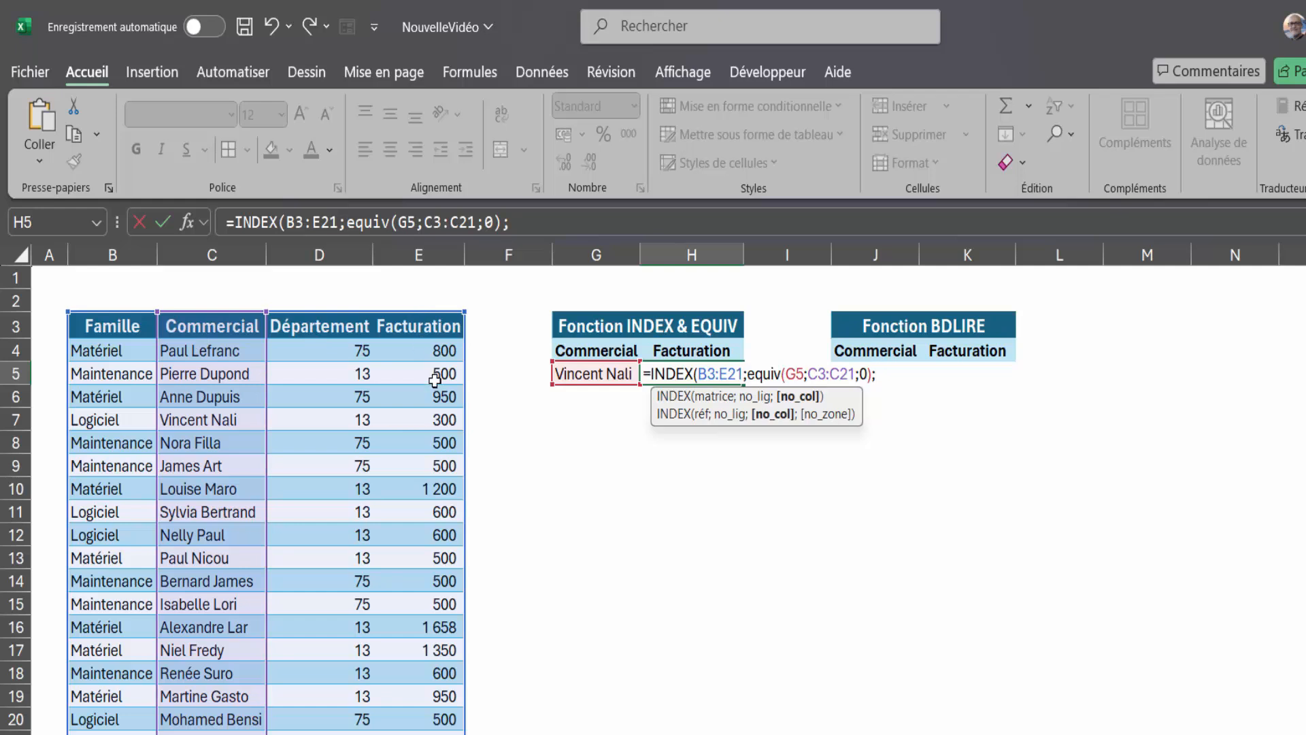
pyautogui.write('4)')
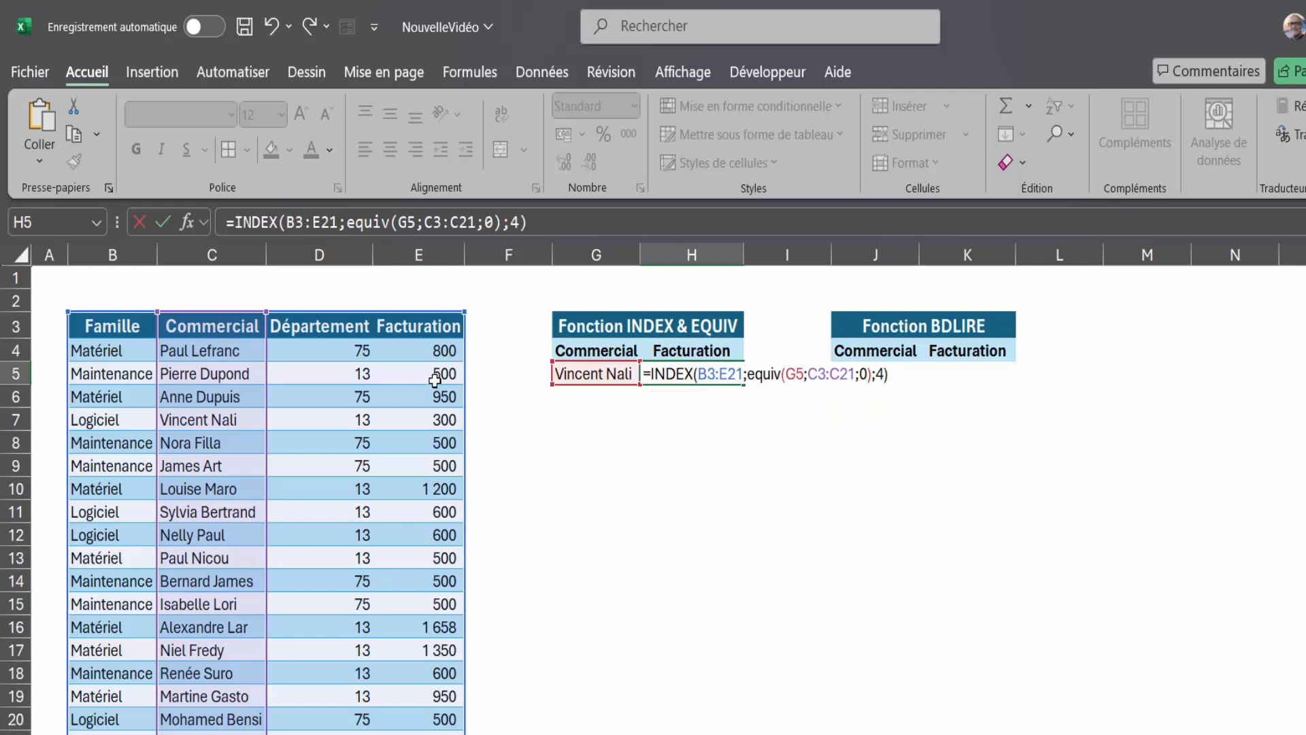
pyautogui.press('Return')
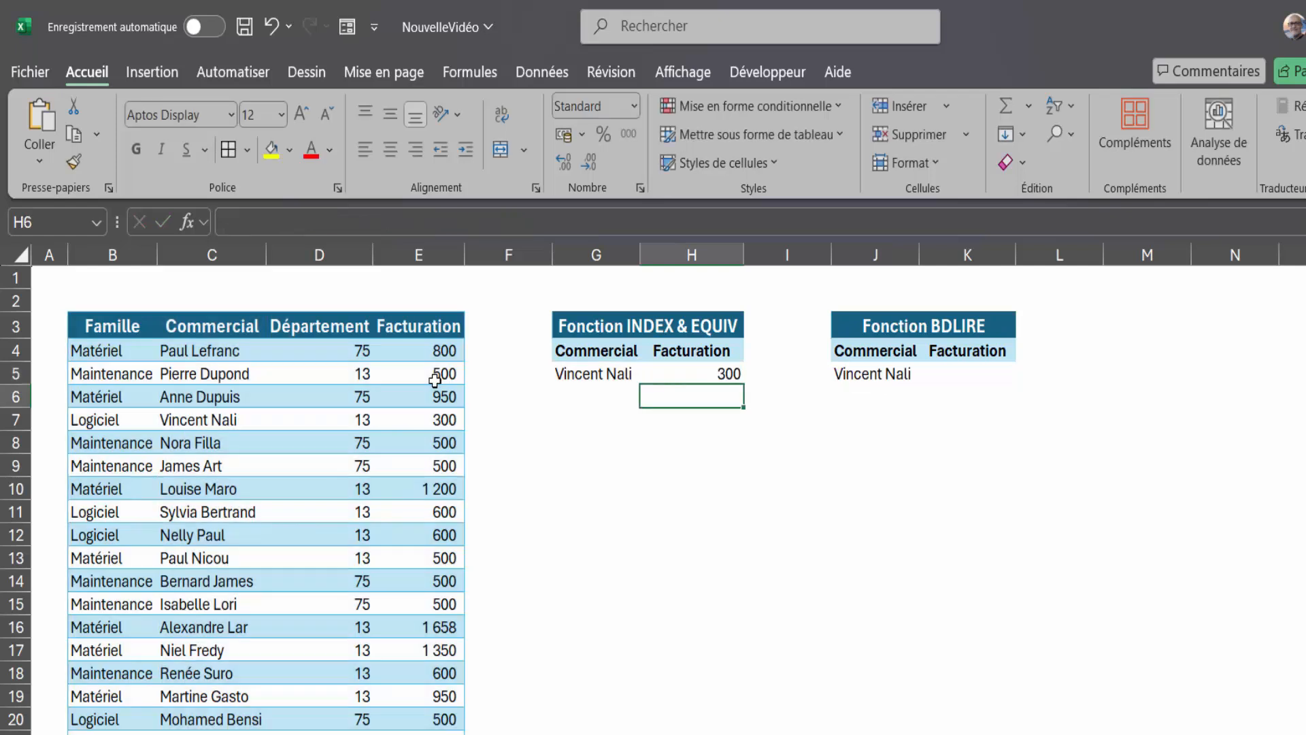
pyautogui.press('Up')
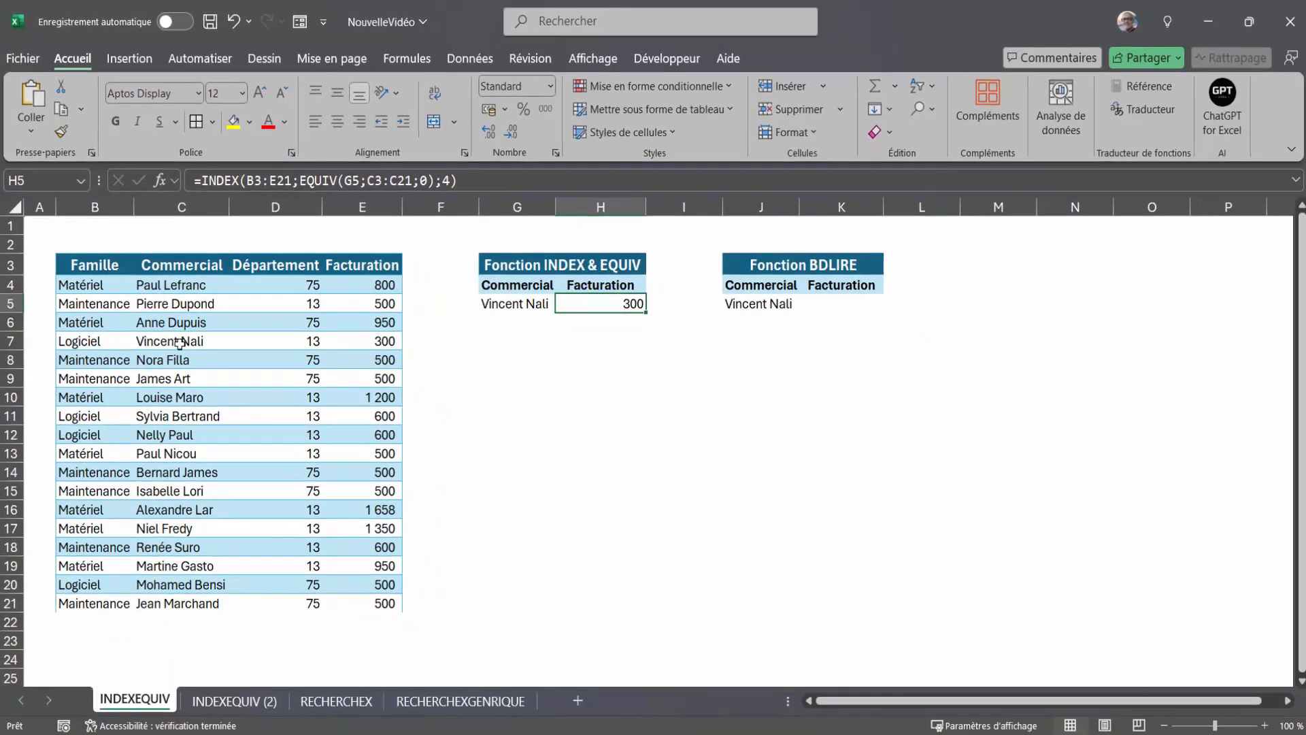
# Step: Check the source billing amount in row 7, and test the INDEX formula by choosing the first listed salesperson in G5
pyautogui.click(179, 344)
pyautogui.click(385, 342)
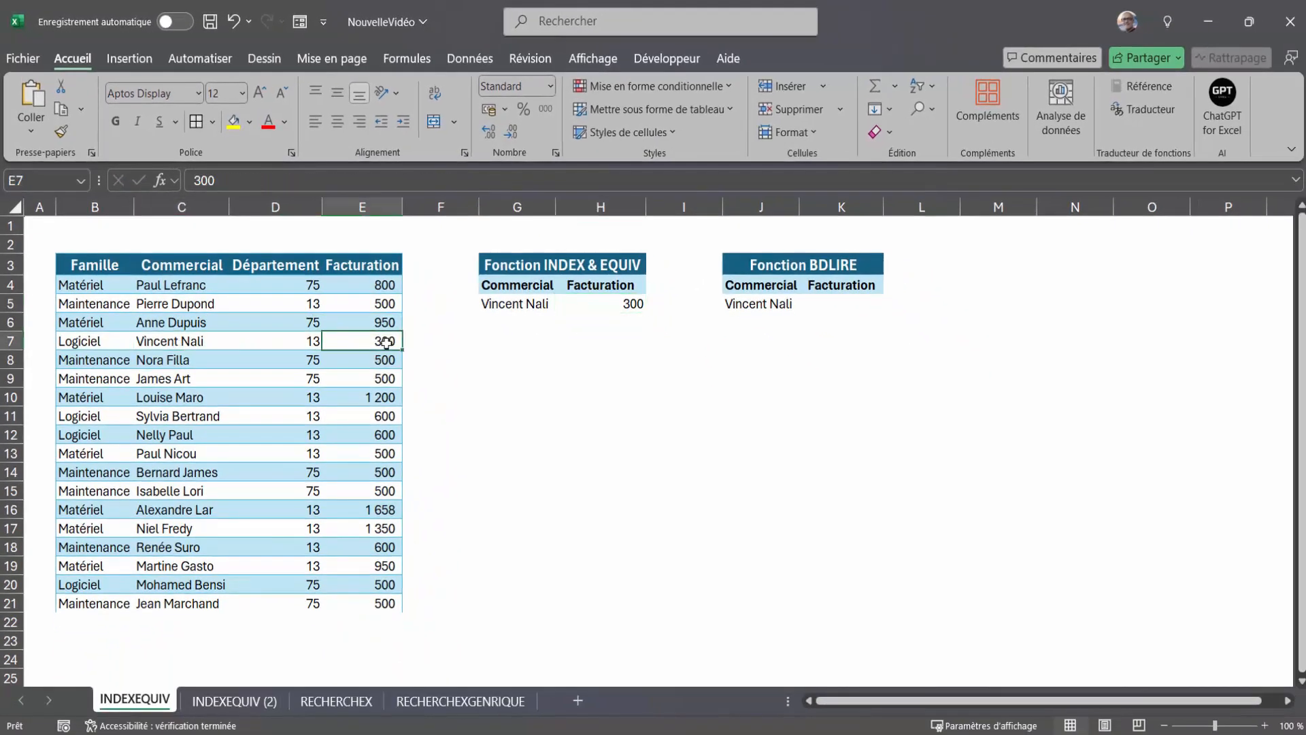
pyautogui.click(525, 305)
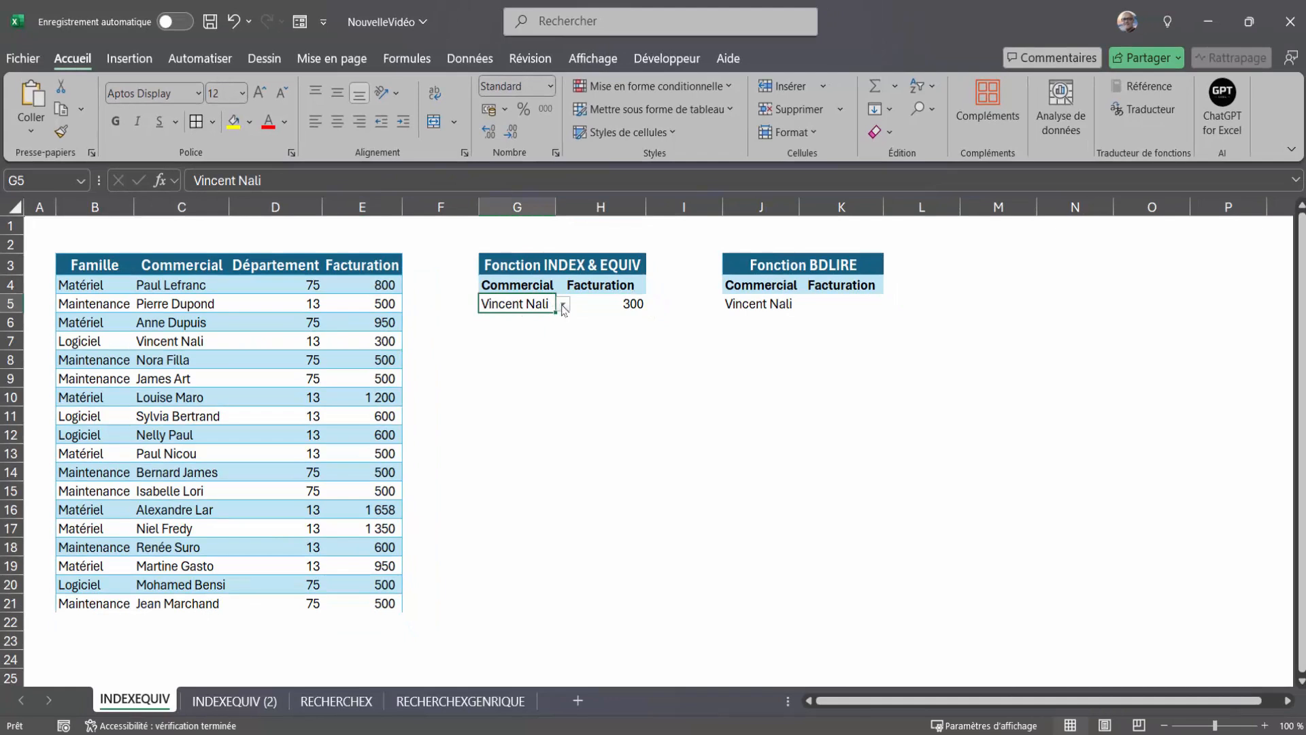
pyautogui.click(562, 307)
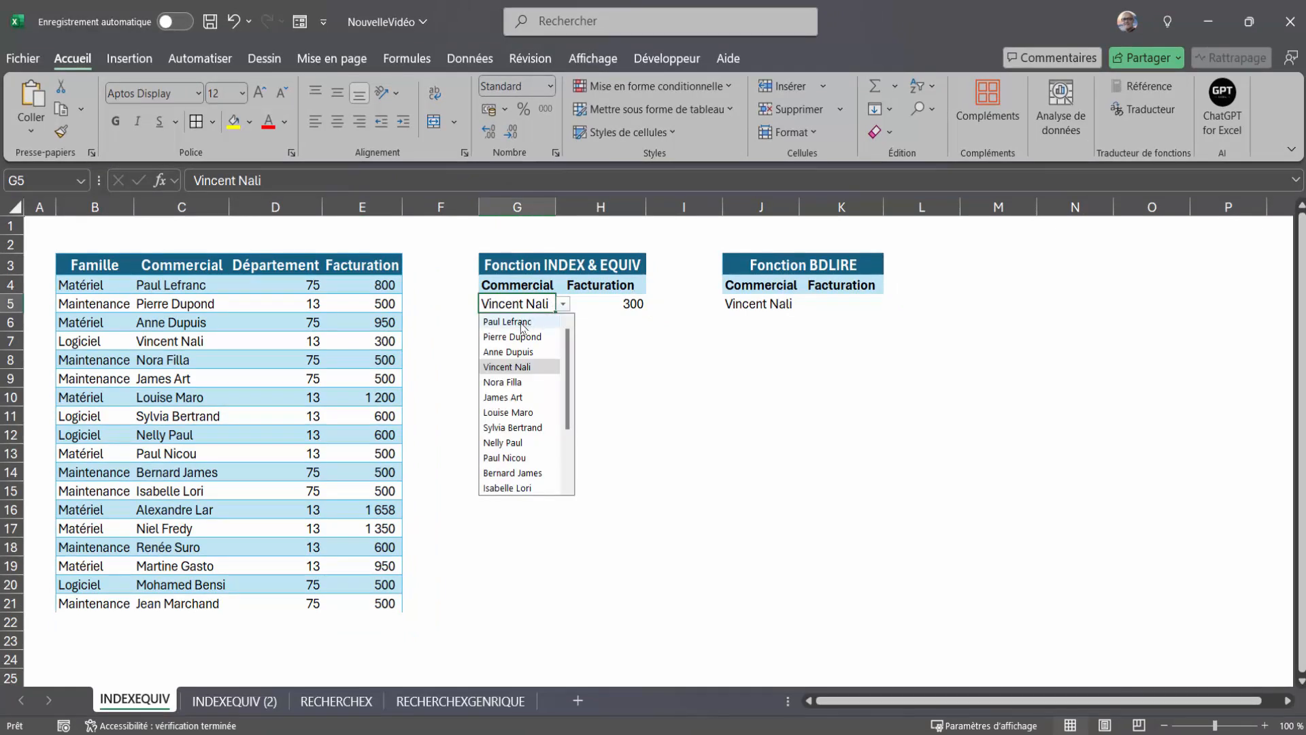
pyautogui.click(523, 322)
pyautogui.click(612, 306)
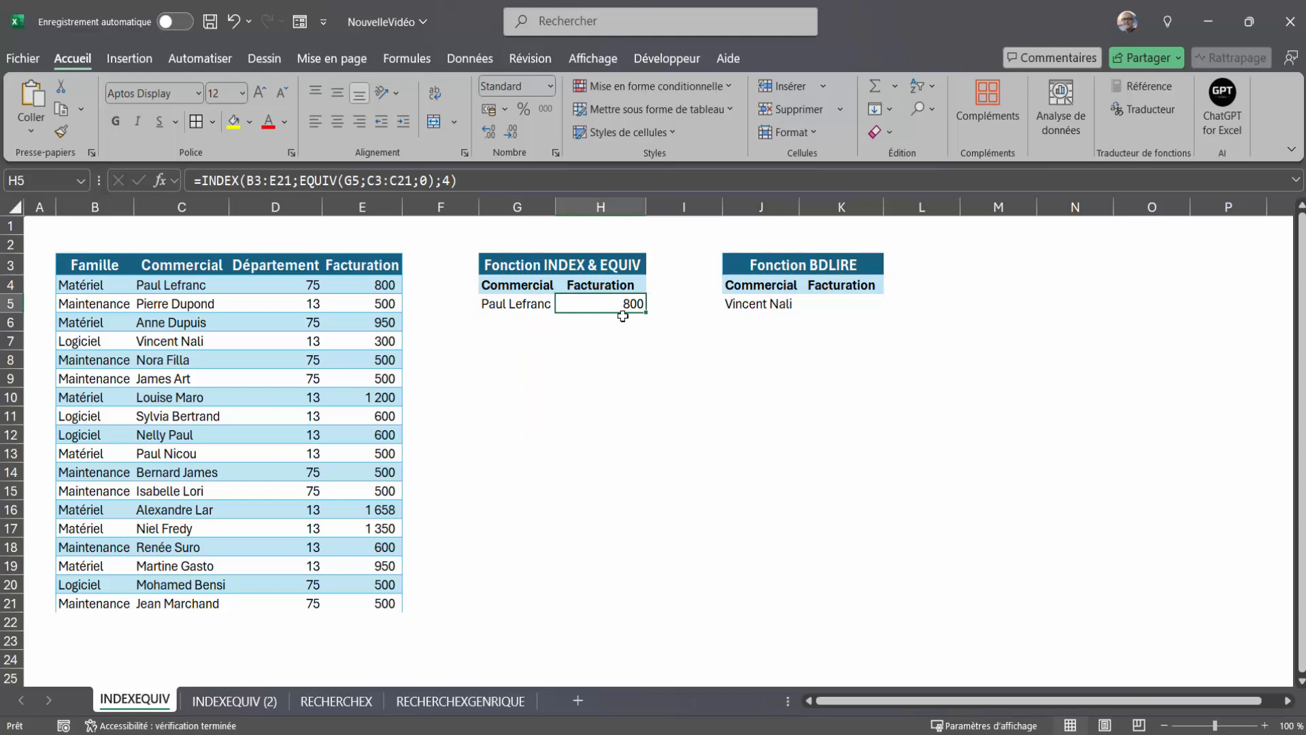
# Step: Begin a BDLIRE formula in K5 with B3:E21 as the database and header K4 as the field
pyautogui.click(838, 303)
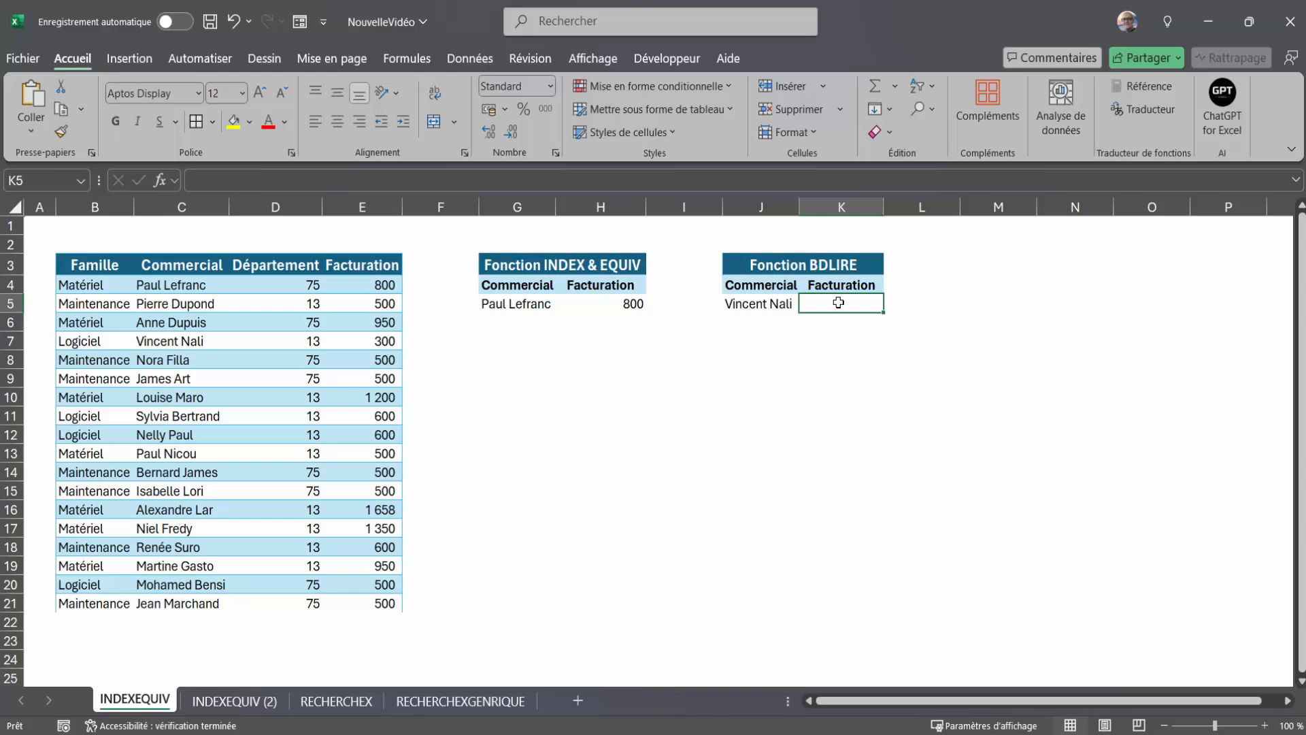
pyautogui.write('=')
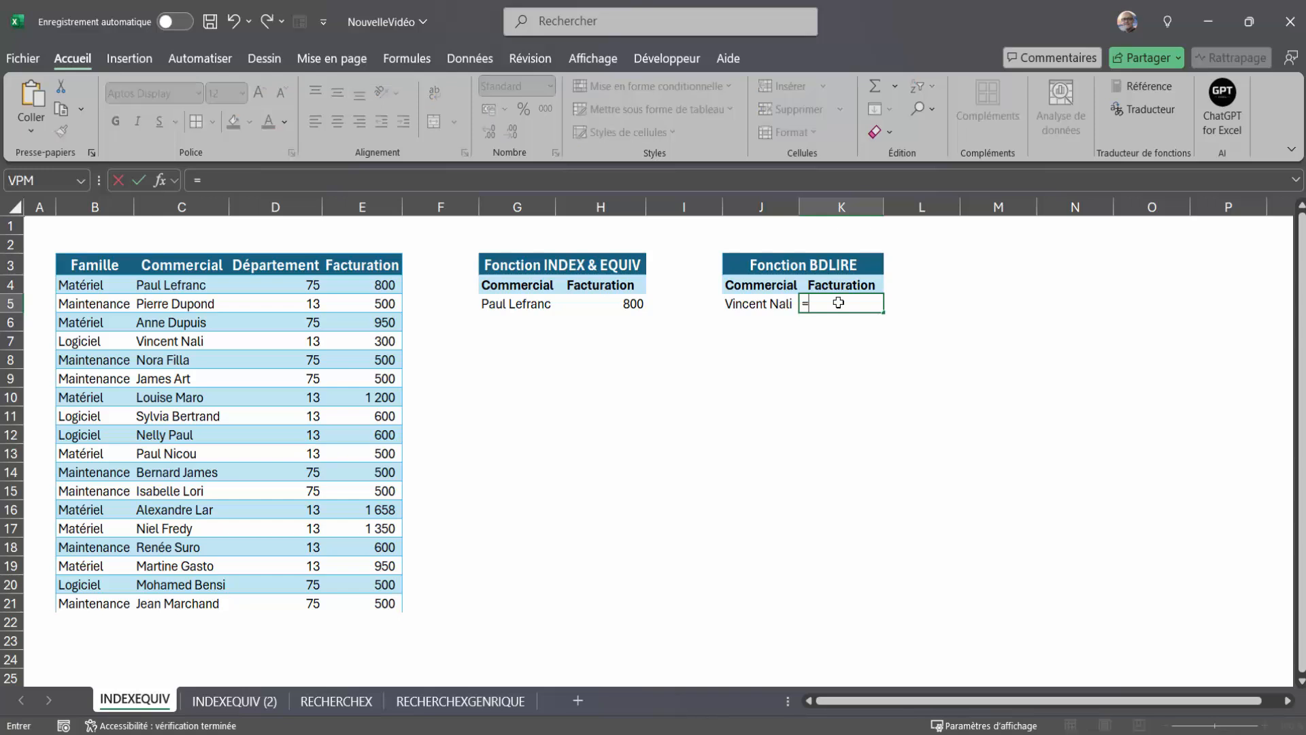
pyautogui.write('BDLIRE(')
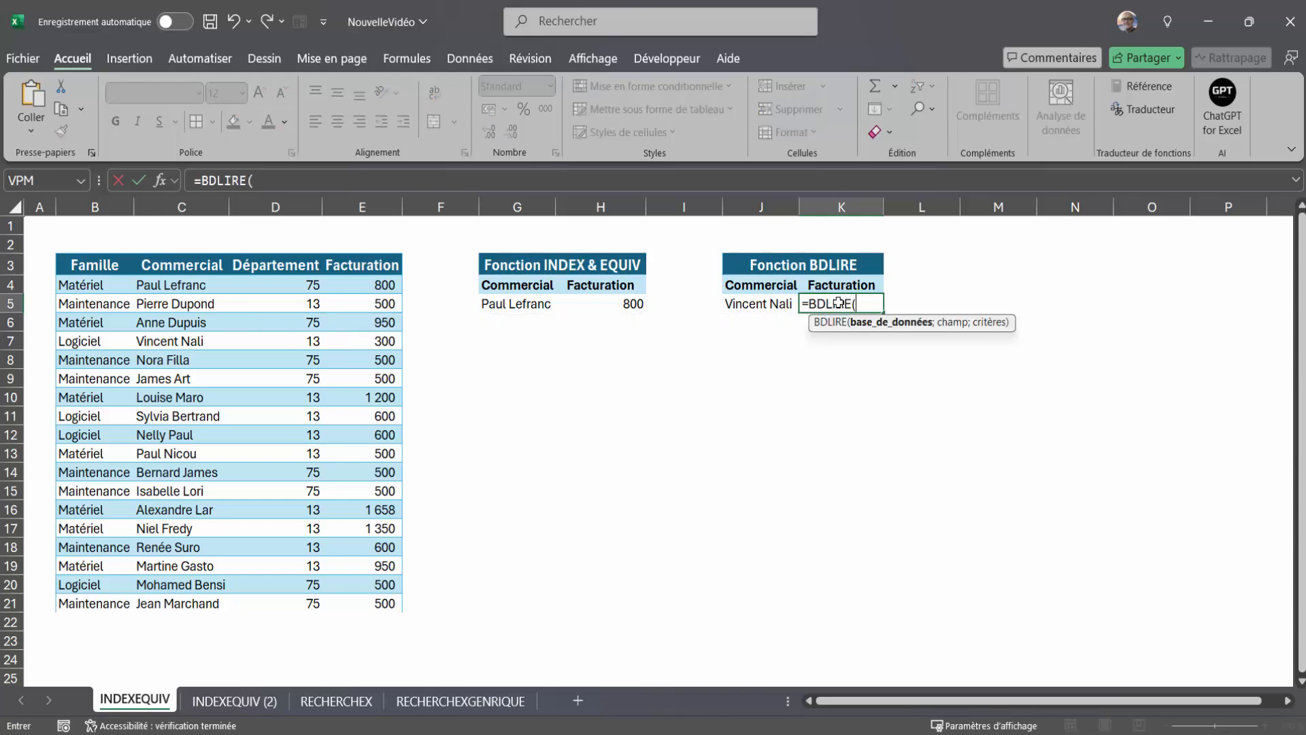
pyautogui.moveTo(81, 266); pyautogui.dragTo(361, 606)
pyautogui.write(';')
pyautogui.click(834, 284)
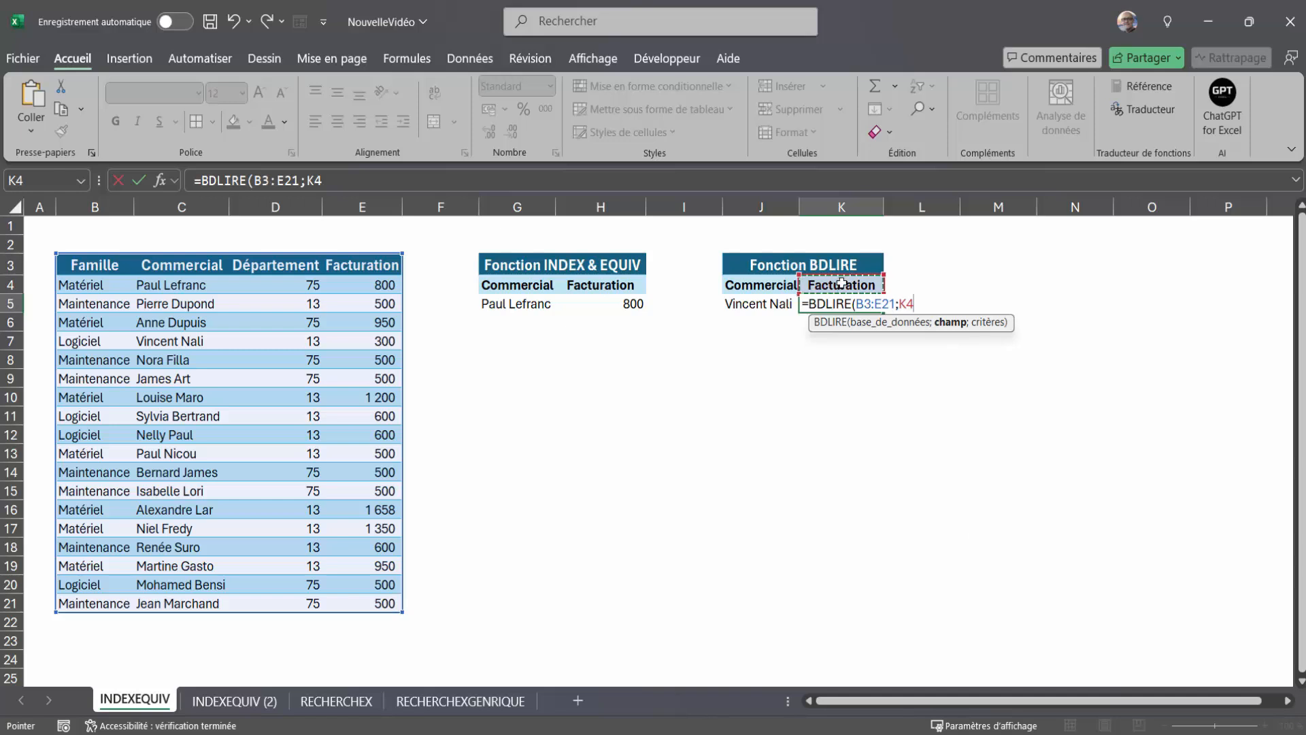
pyautogui.write(';')
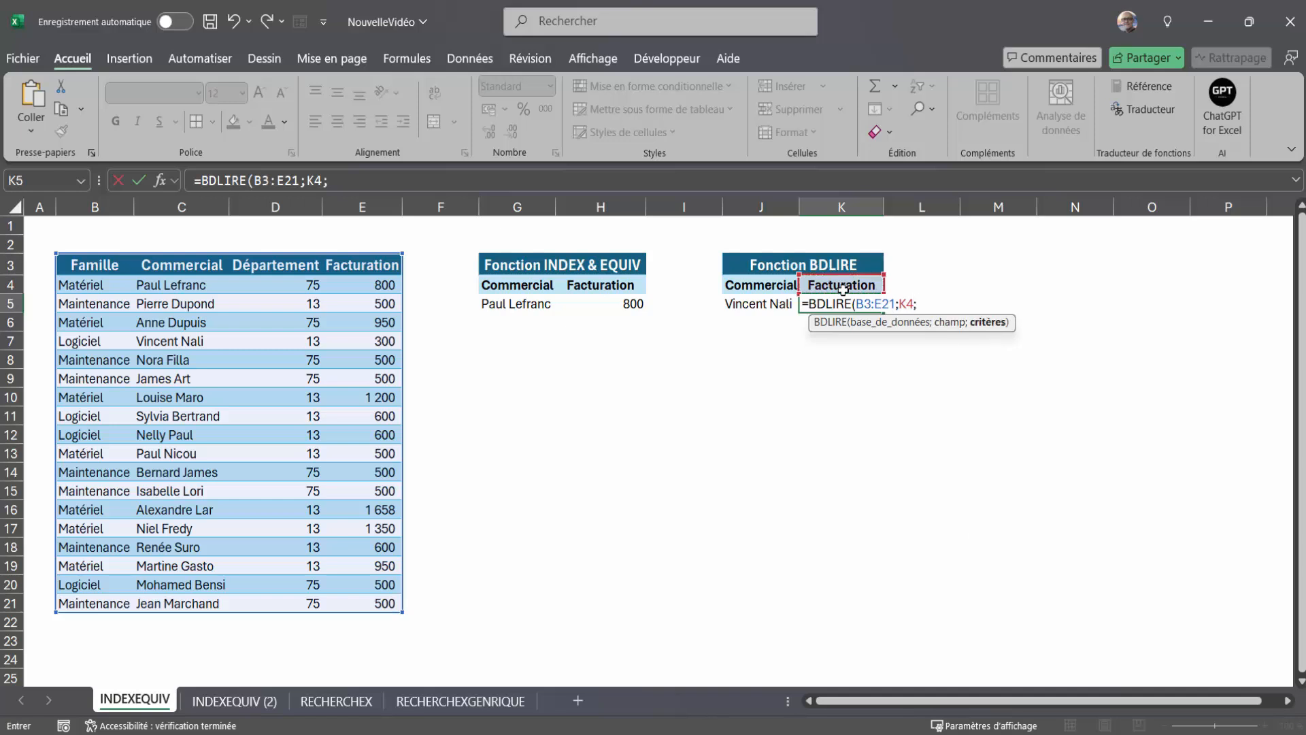
# Step: Finish the K5 BDLIRE formula with J4:J5 as the criteria range and validate it
pyautogui.click(757, 286)
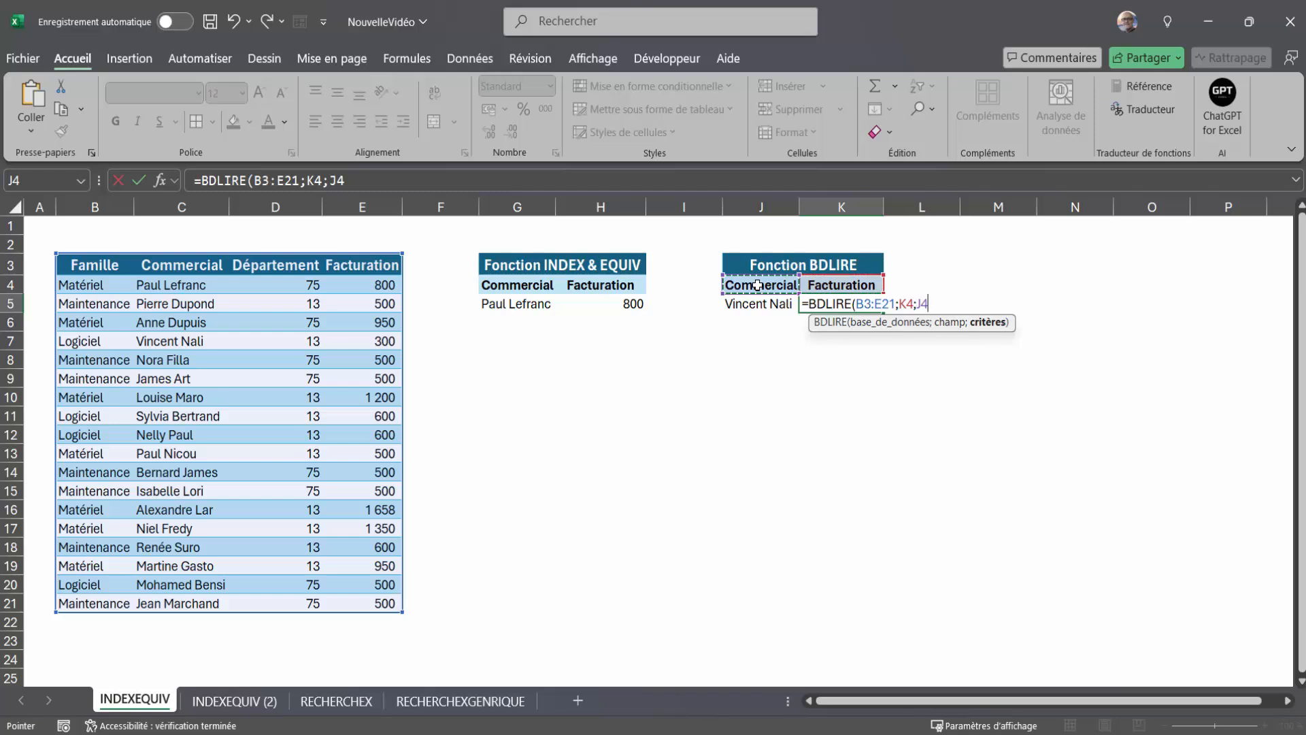
pyautogui.moveTo(757, 286); pyautogui.dragTo(759, 300)
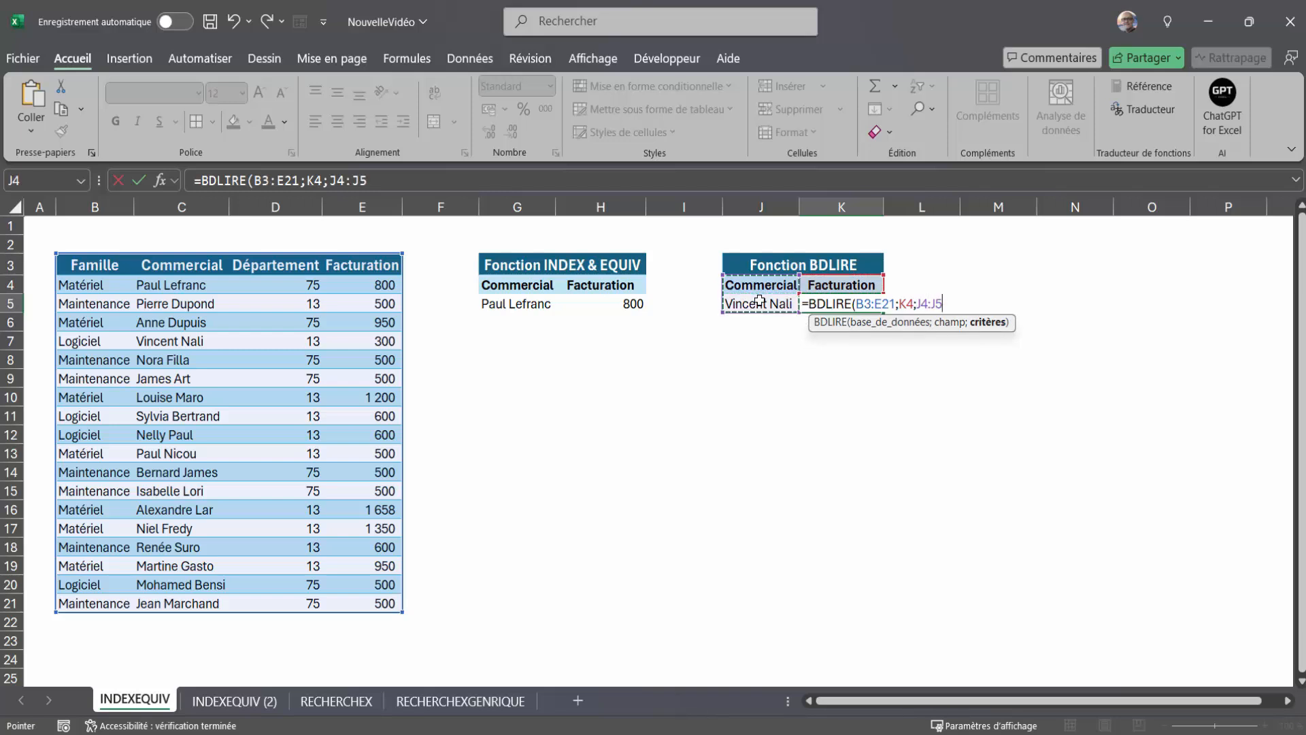
pyautogui.write(')')
pyautogui.press('Return')
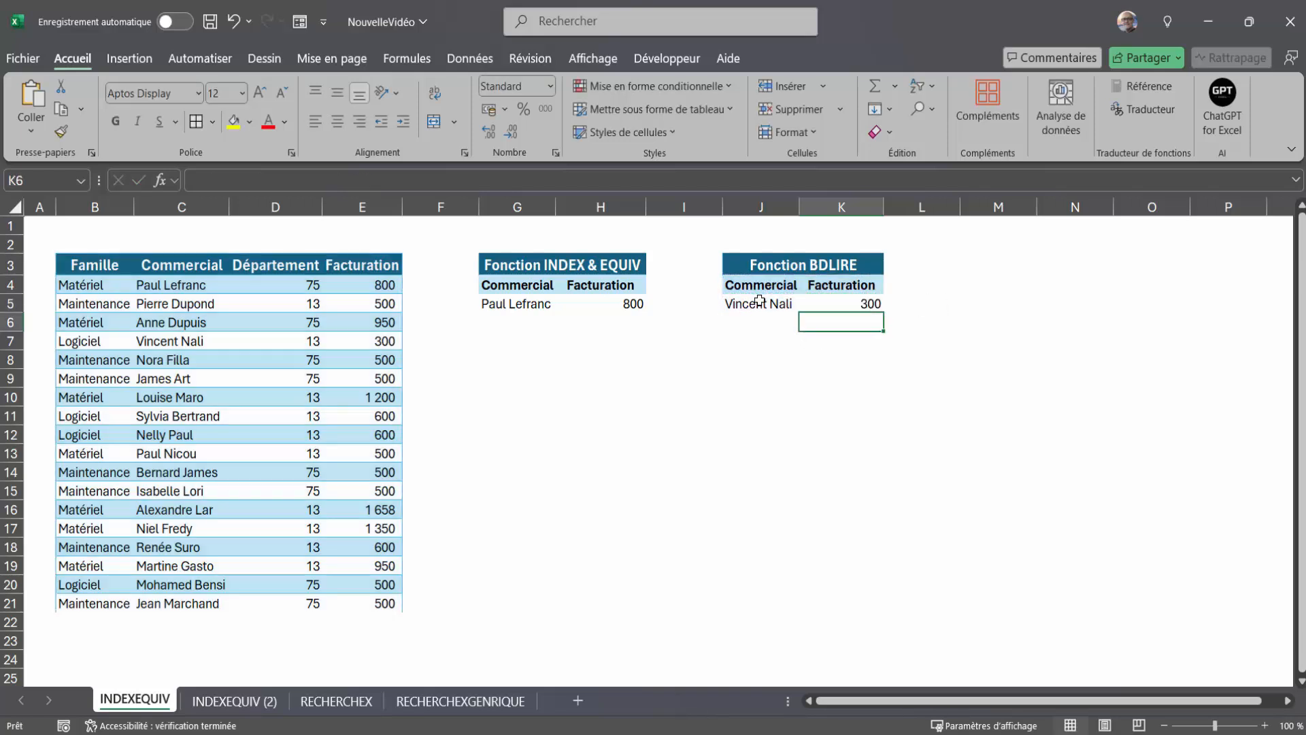
pyautogui.press('Up')
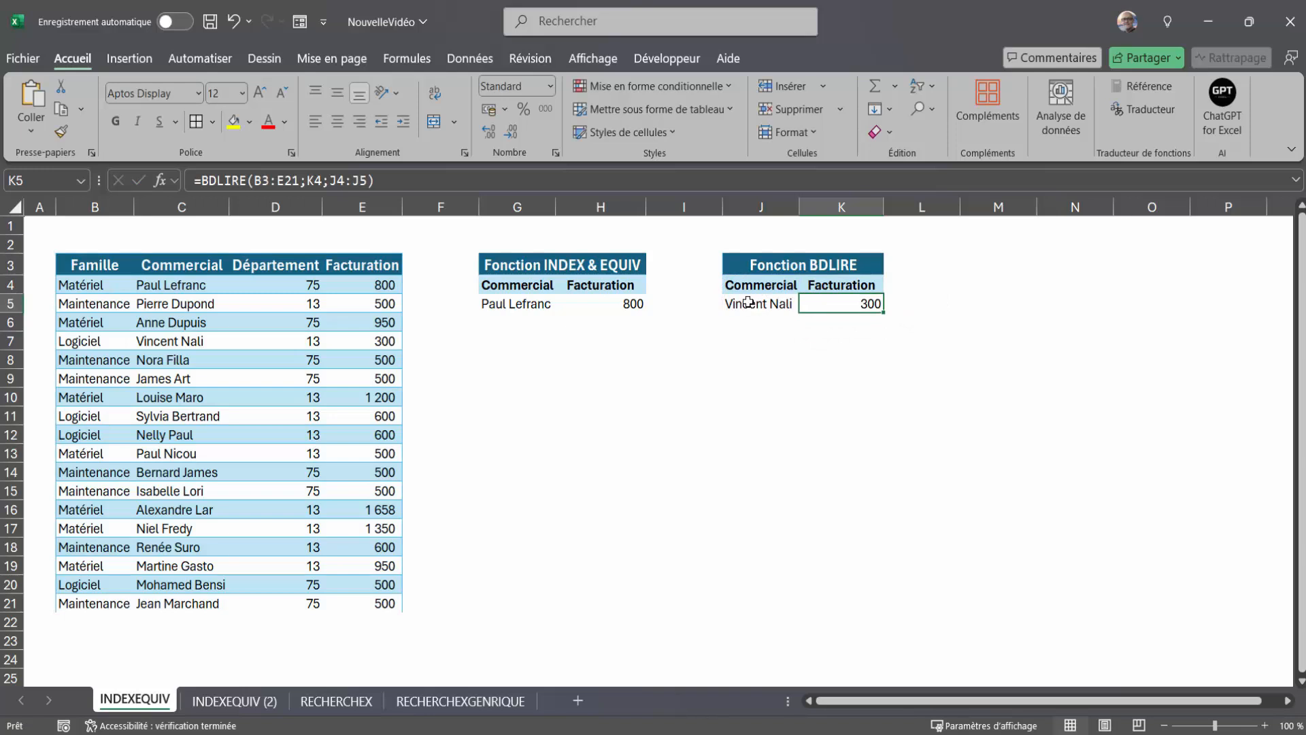
# Step: Test the BDLIRE formula by choosing the first listed salesperson in J5 and selecting the result in K5
pyautogui.click(749, 302)
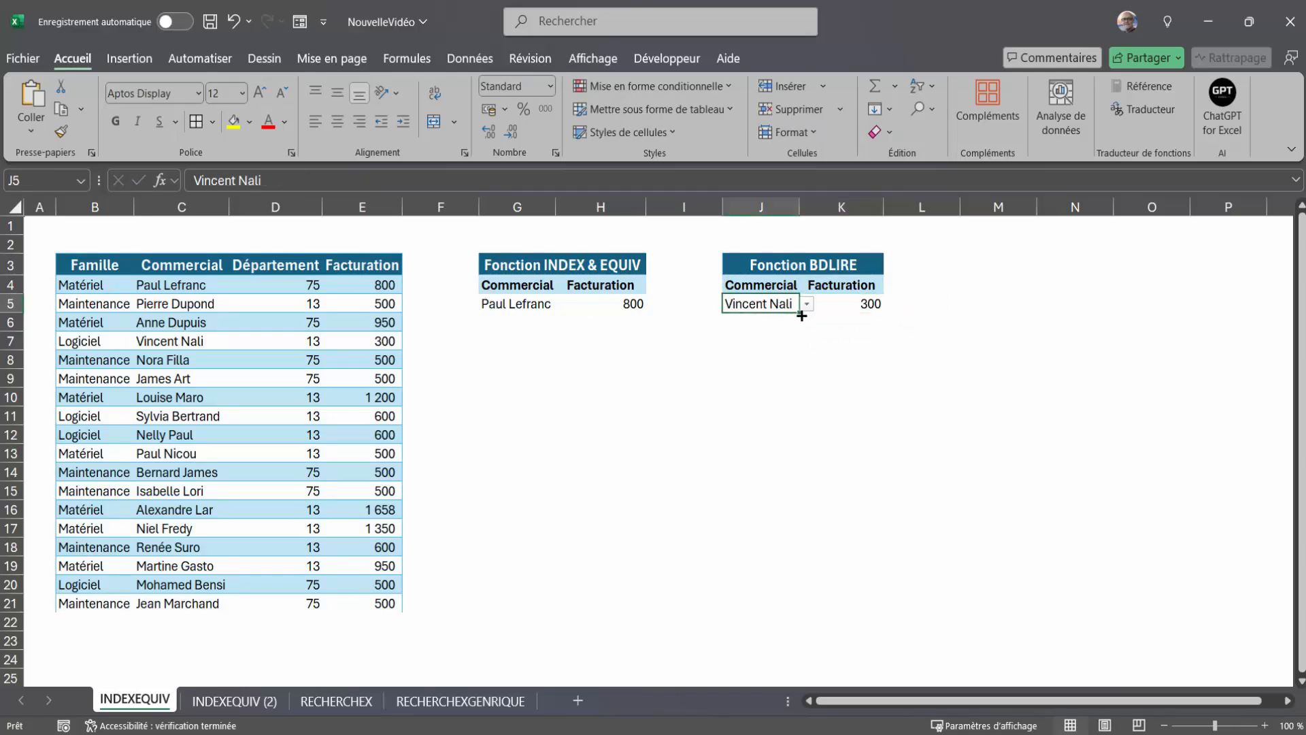
pyautogui.click(807, 306)
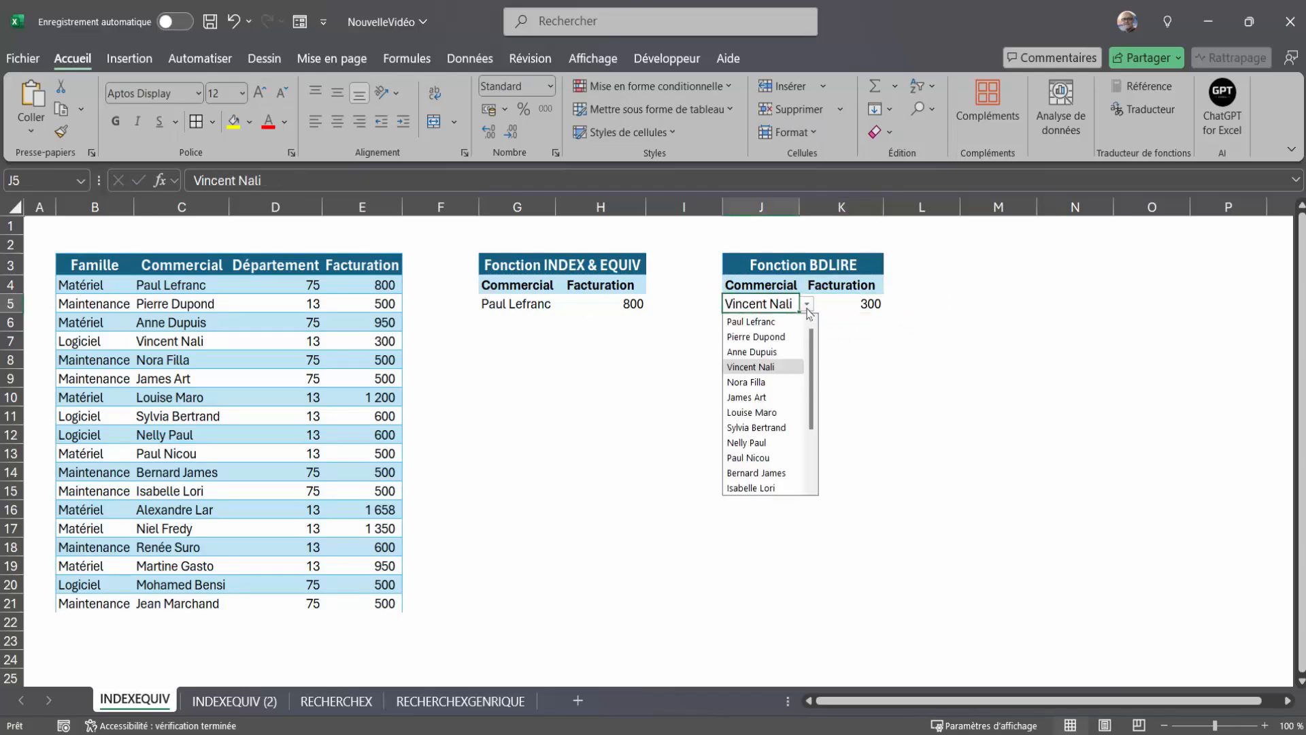
pyautogui.click(761, 322)
pyautogui.click(854, 303)
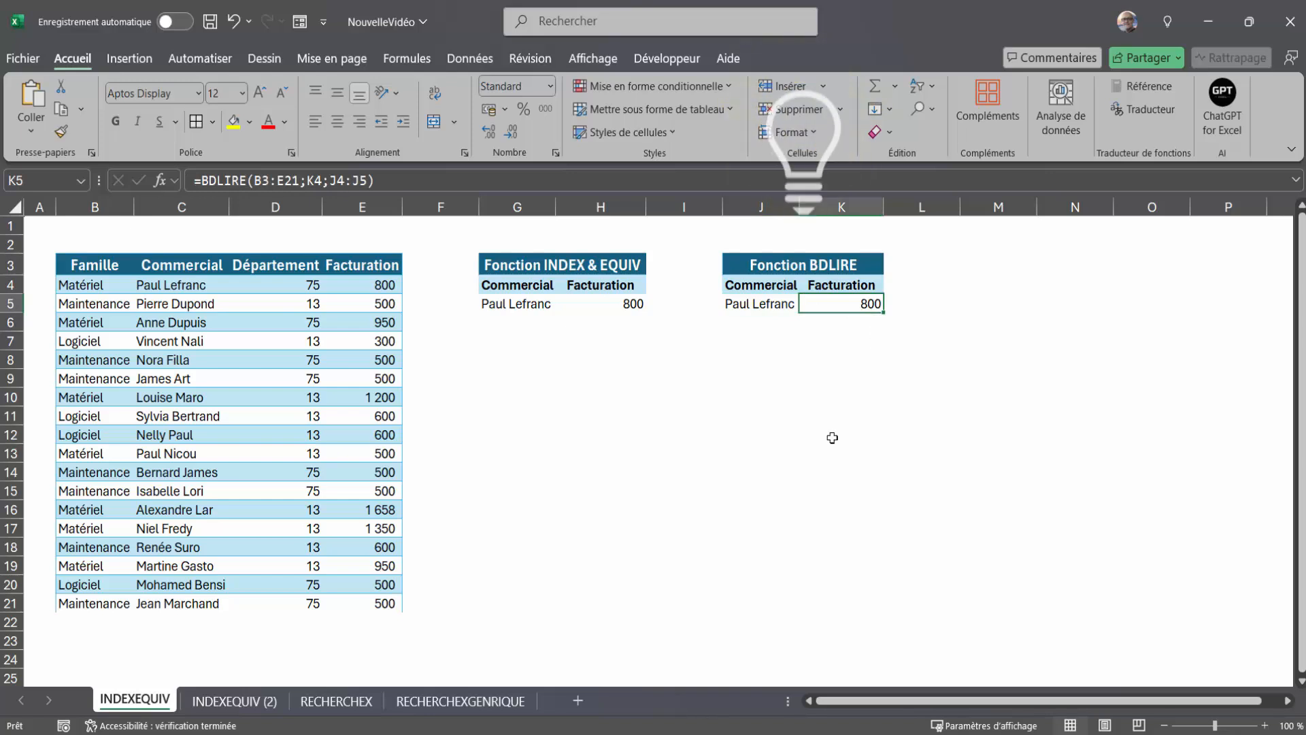
# Step: Replace the header in H4 with Département and compare the INDEX result in H5 with the table's Département column
pyautogui.click(608, 287)
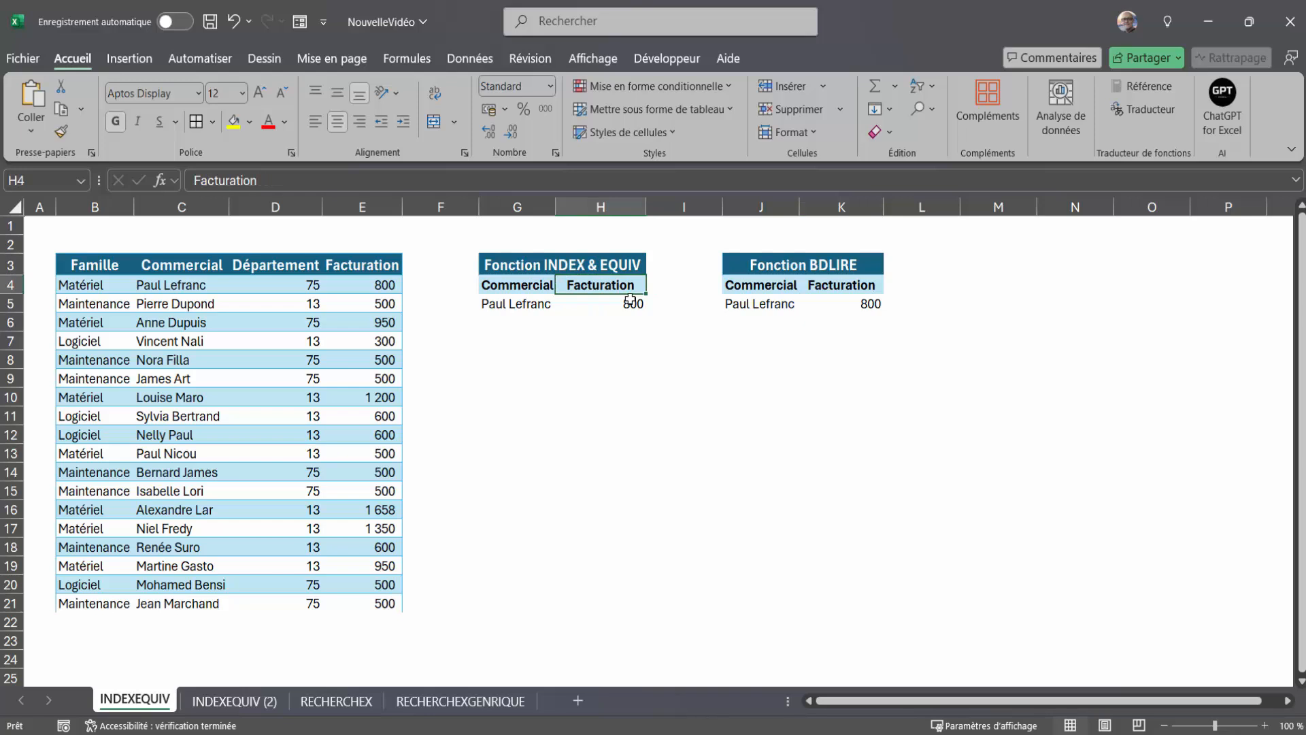
pyautogui.write('Départee')
pyautogui.press('BackSpace')
pyautogui.write('ment')
pyautogui.press('Return')
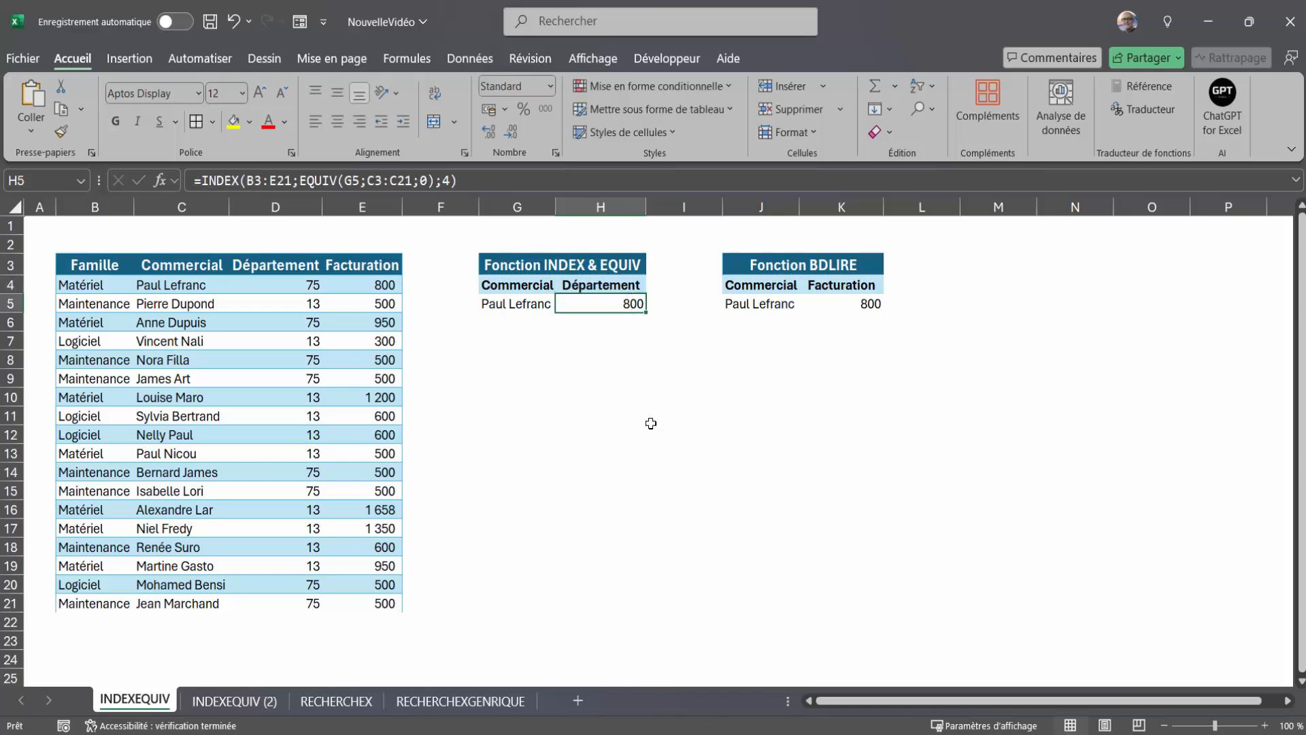
pyautogui.moveTo(273, 282); pyautogui.dragTo(272, 541)
# Step: Replace the header in K4 with Département and check the BDLIRE result against the first salesperson's department in D4
pyautogui.click(861, 290)
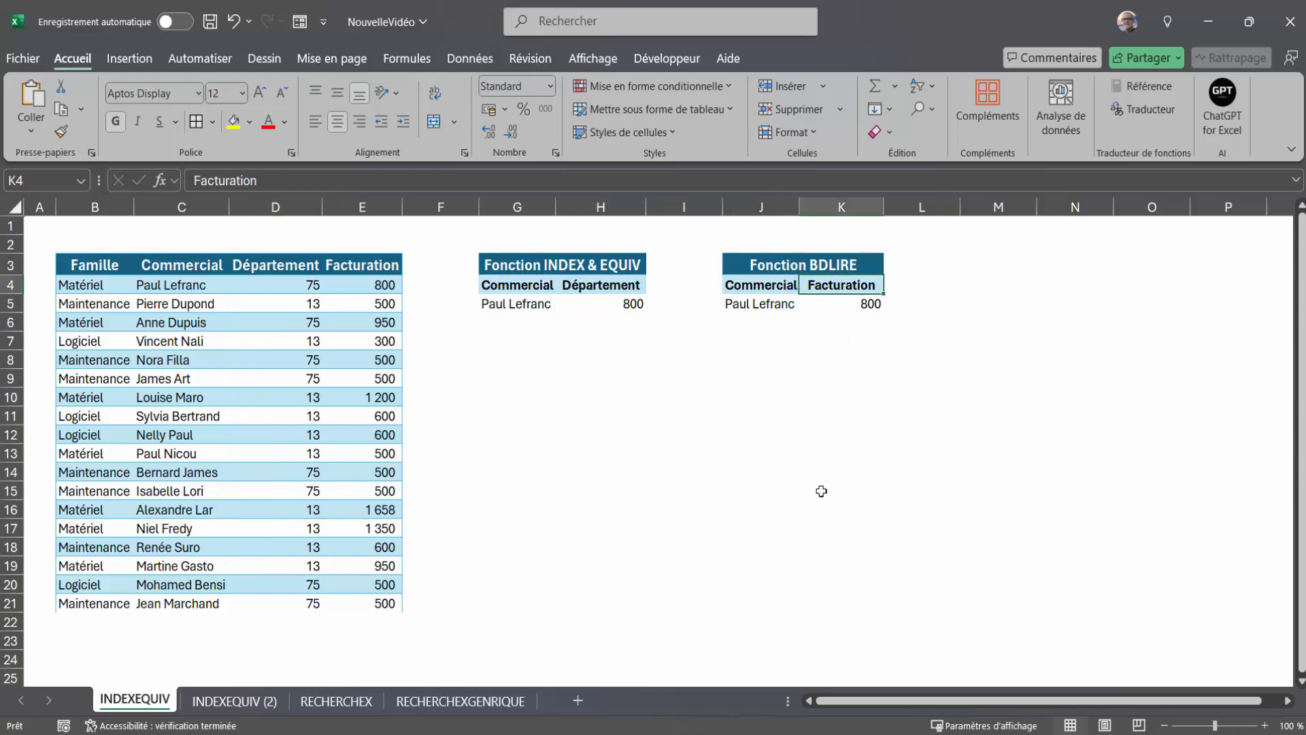
pyautogui.write('Départem')
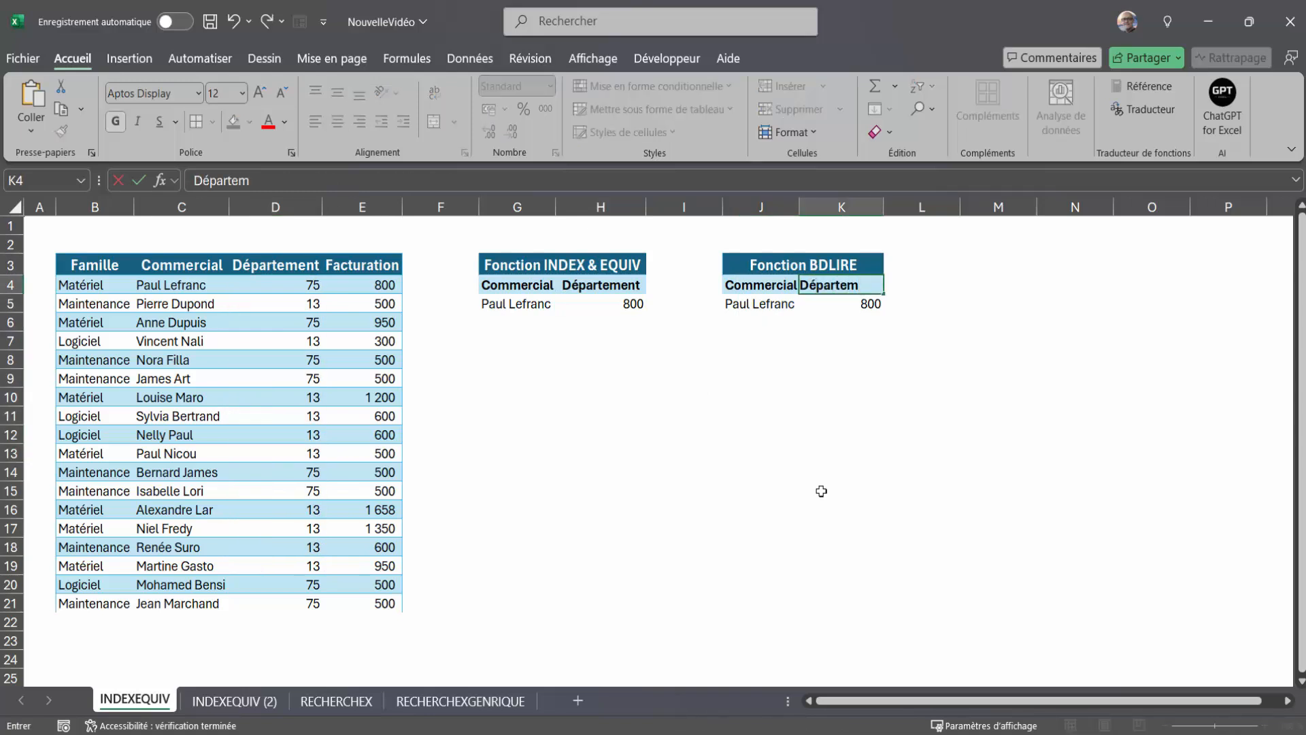
pyautogui.write('ent')
pyautogui.press('Return')
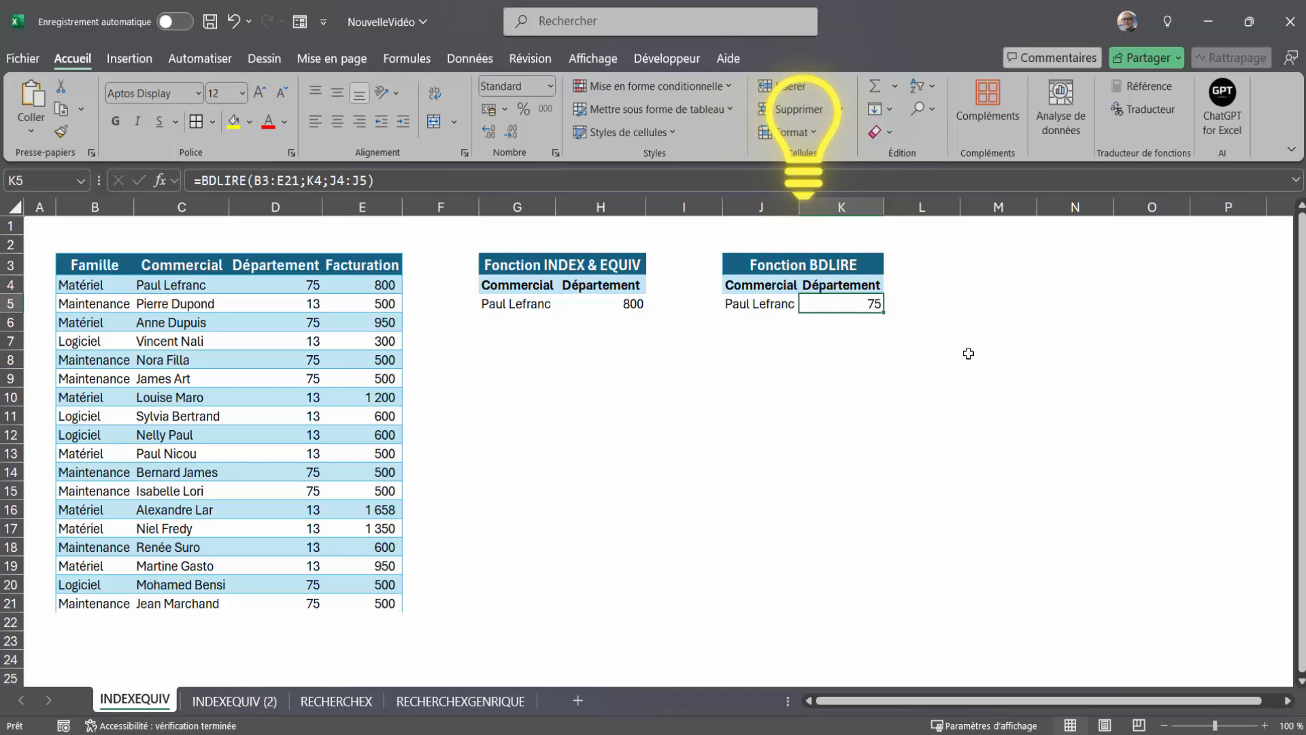
pyautogui.click(197, 292)
pyautogui.click(284, 282)
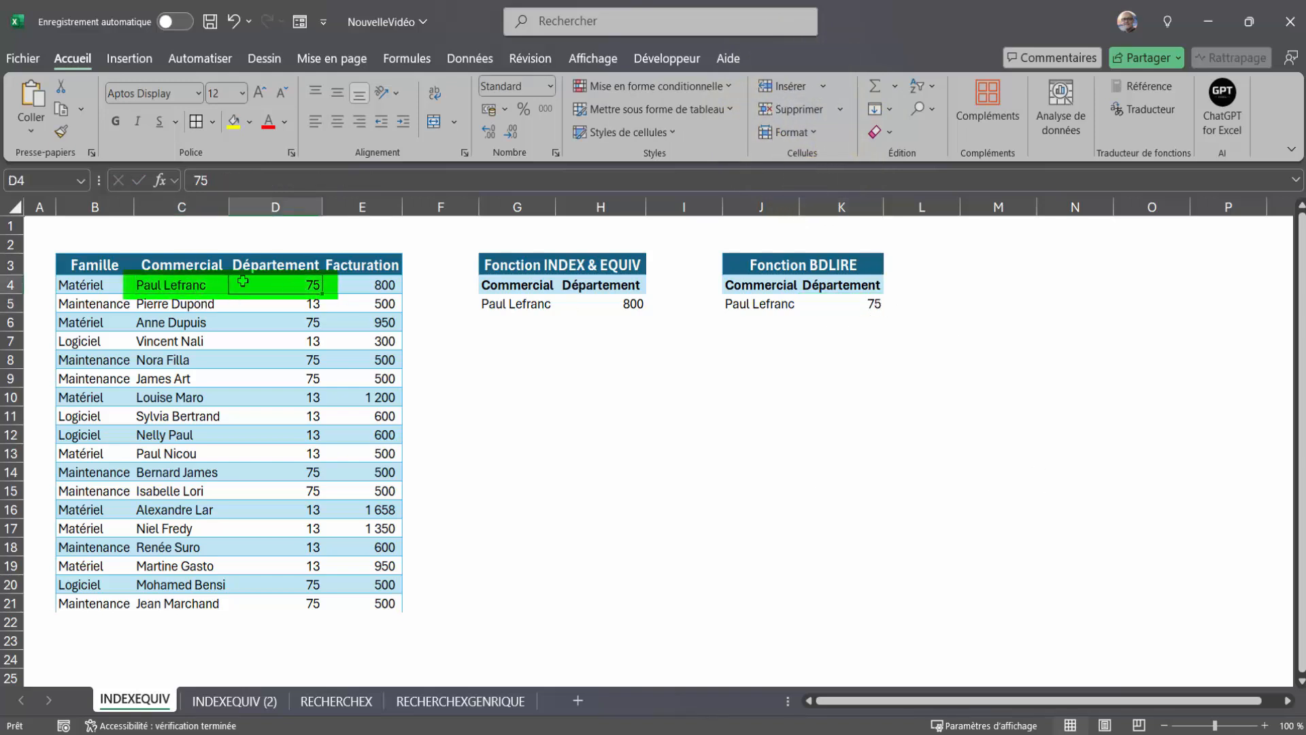
# Step: Test the BDLIRE formula by choosing the fourth listed salesperson in J5 and comparing K5 with row 7 of the table
pyautogui.click(782, 306)
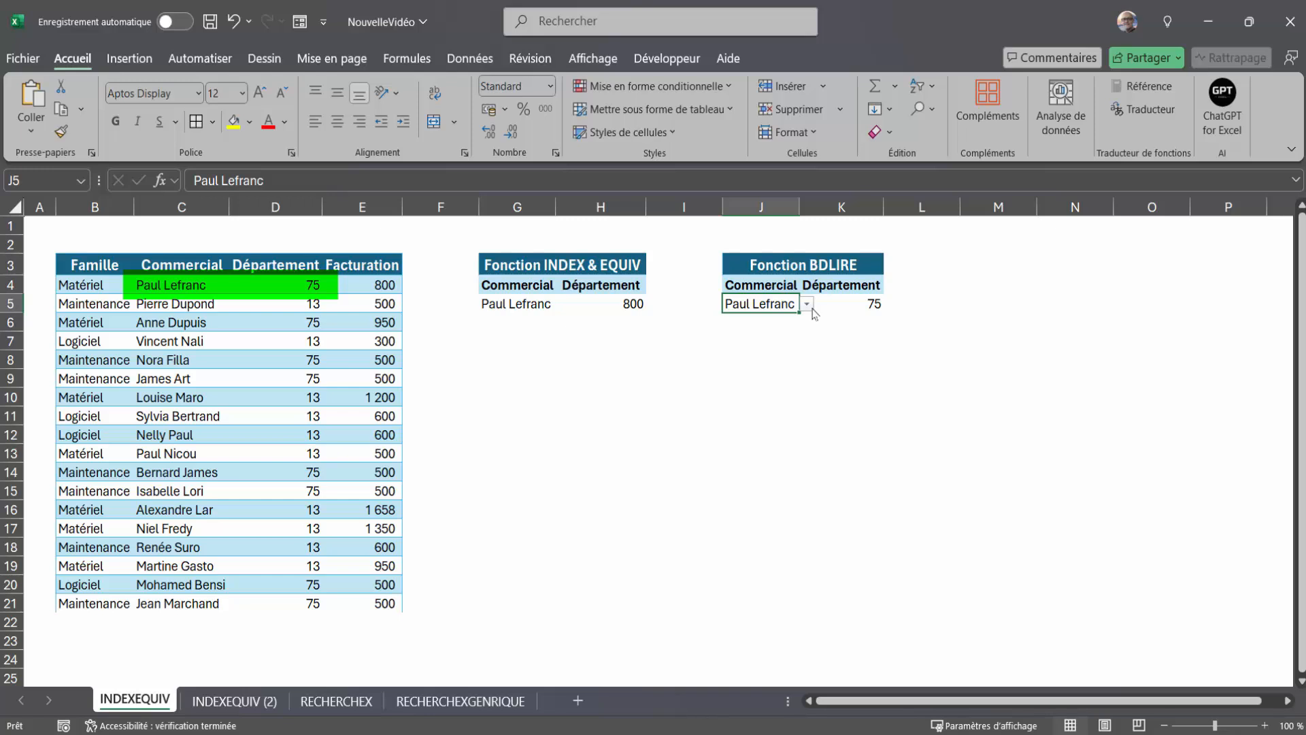
pyautogui.click(807, 304)
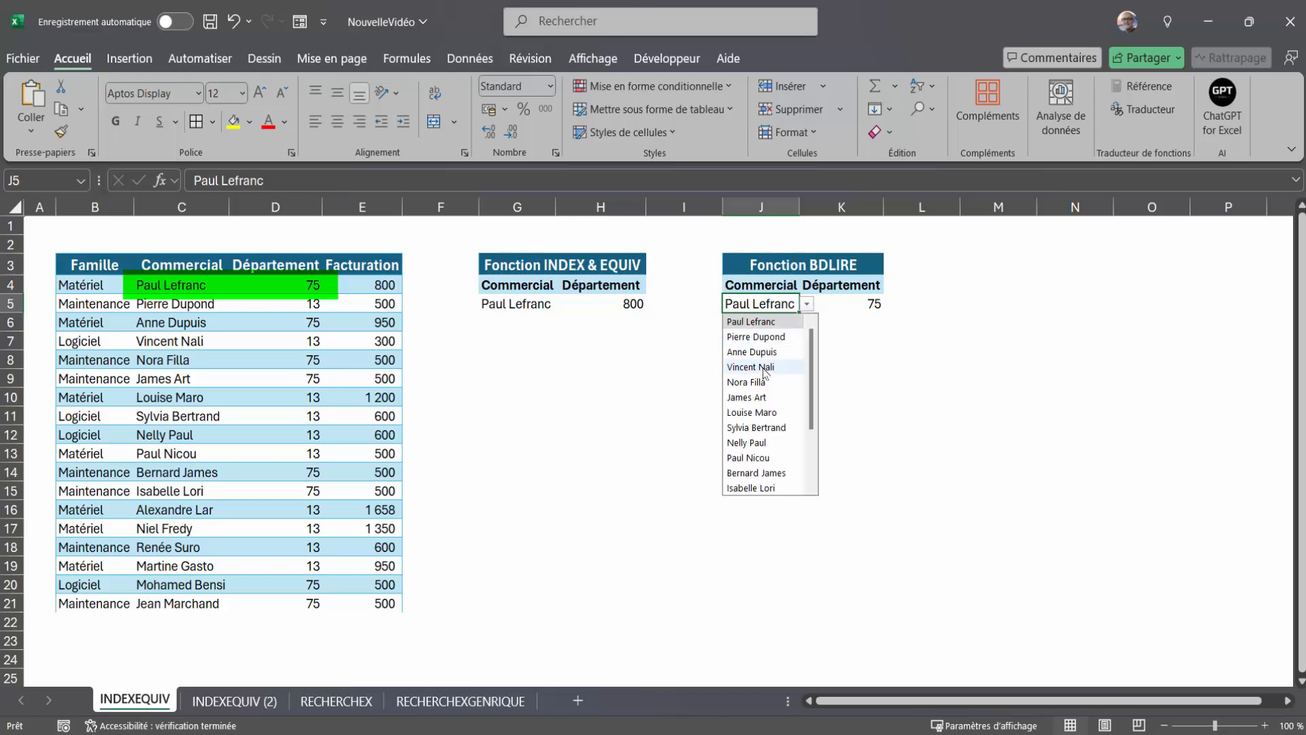
pyautogui.click(755, 367)
pyautogui.click(847, 306)
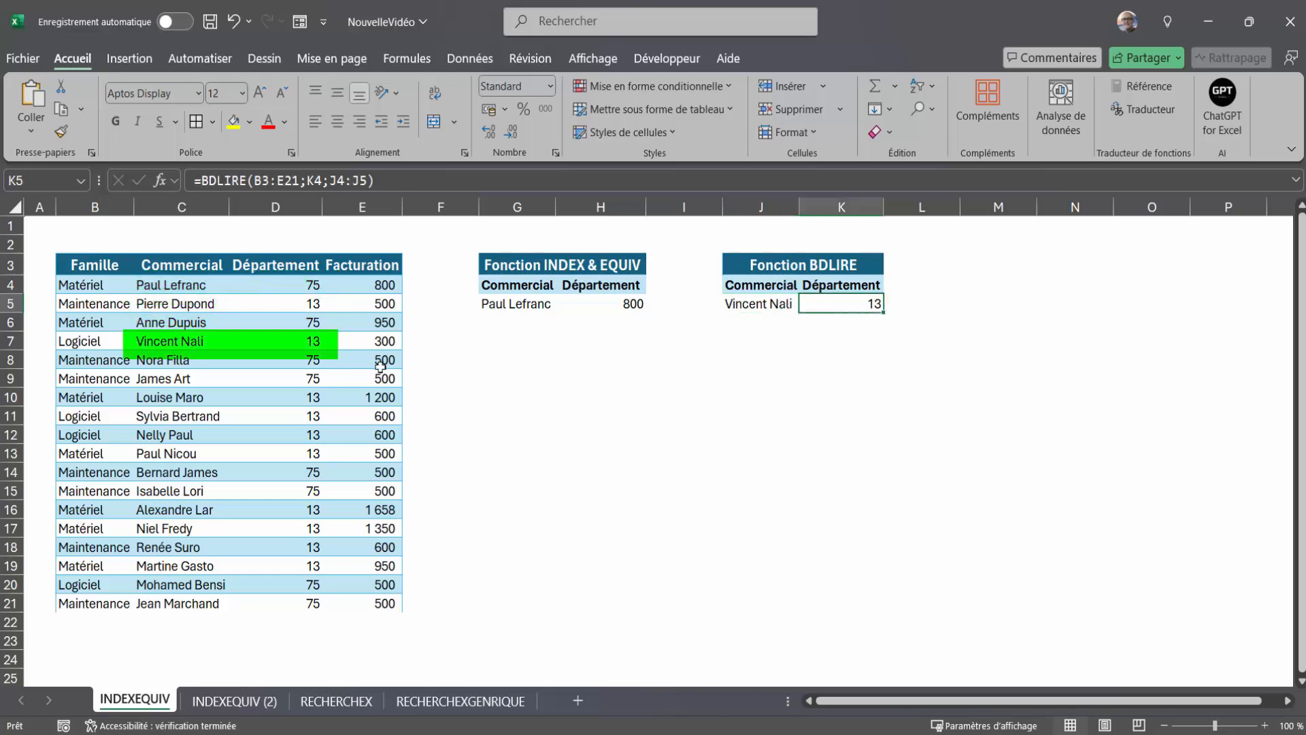
pyautogui.click(153, 338)
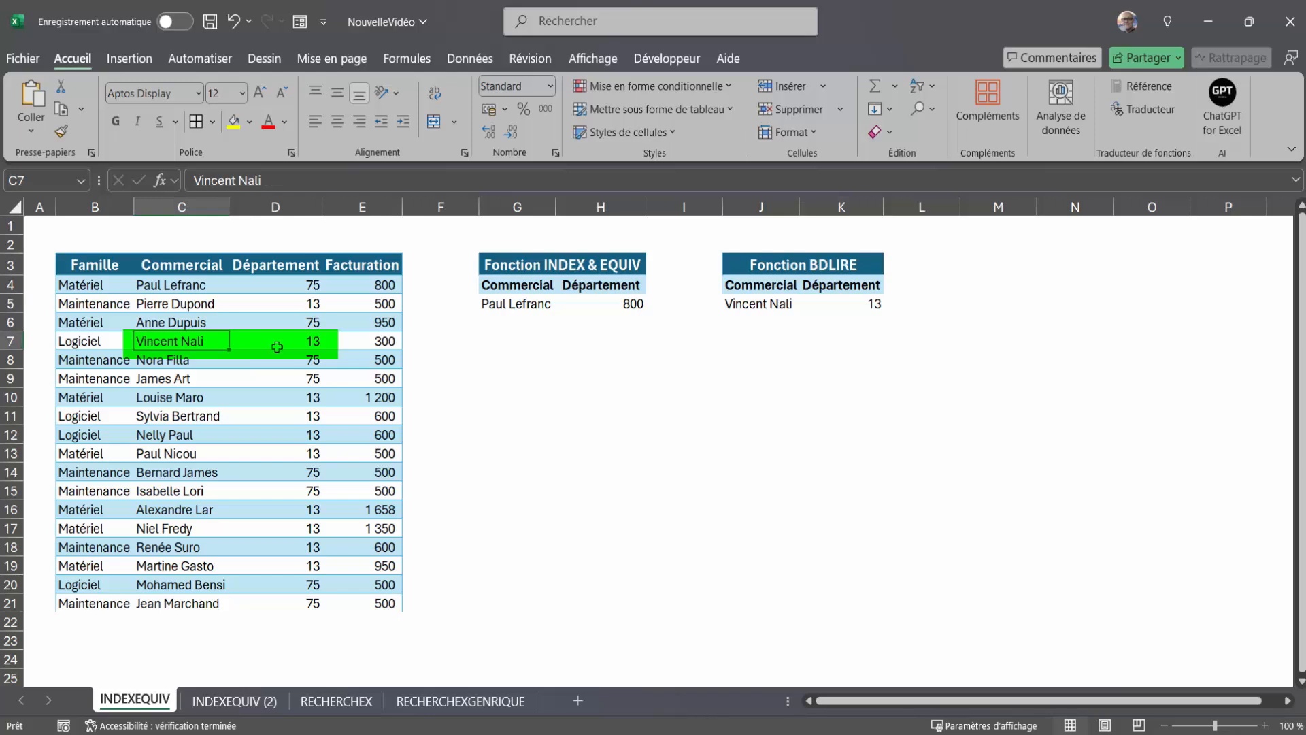
pyautogui.click(310, 342)
pyautogui.click(487, 398)
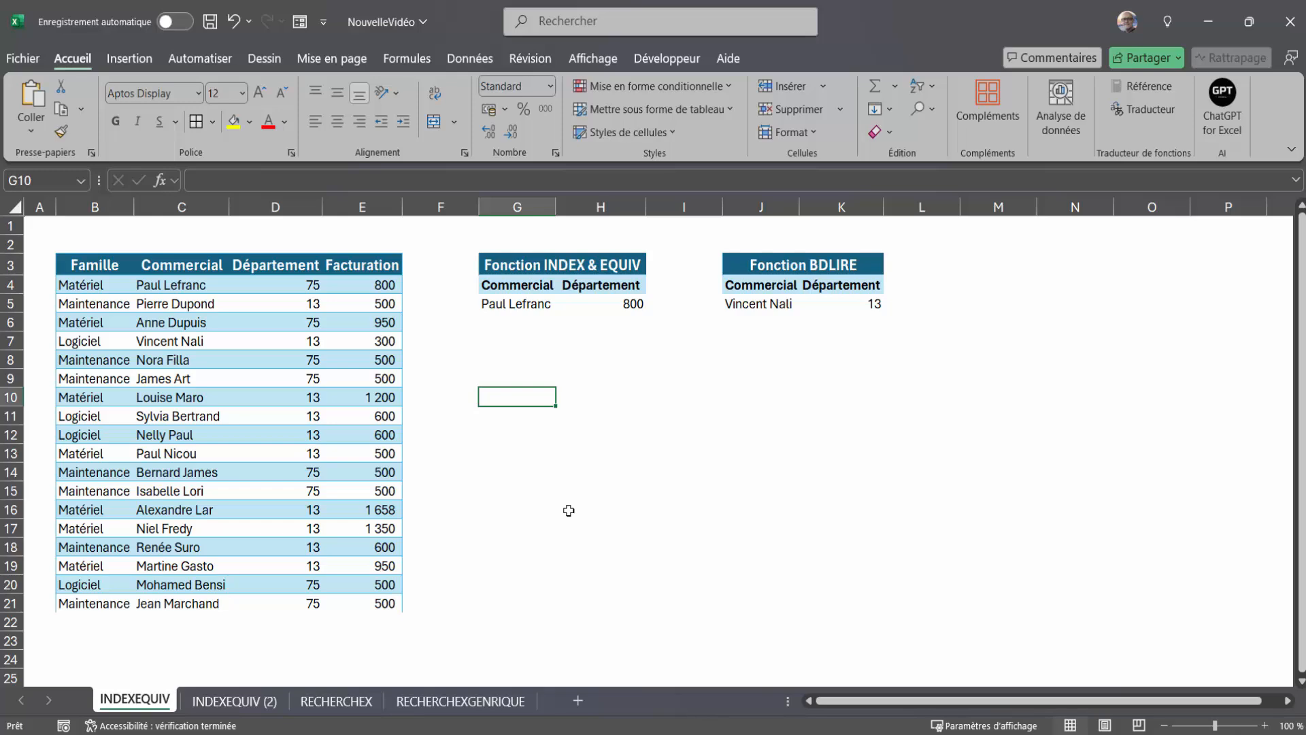
# Step: Open the INDEXEQUIV (2) sheet and review the month headers and the INDEX & EQUIV lookup cells
pyautogui.click(234, 700)
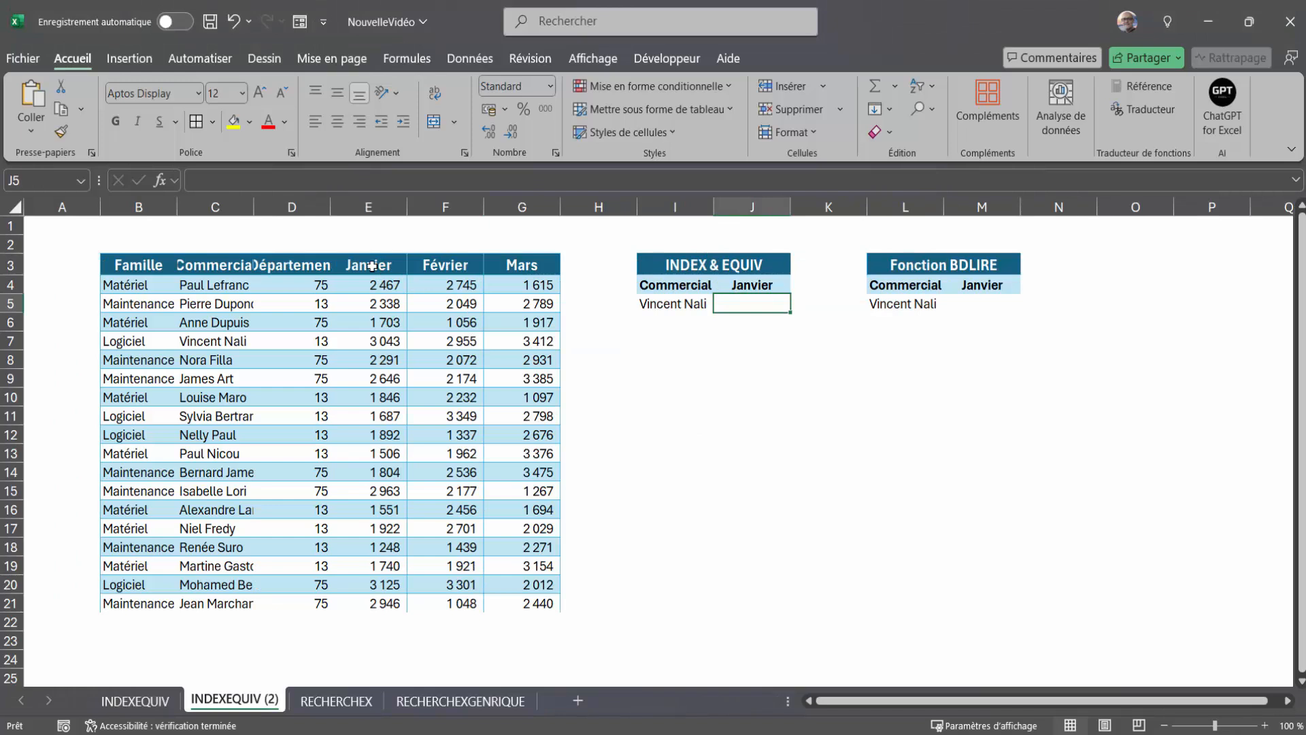
pyautogui.click(435, 265)
pyautogui.click(565, 263)
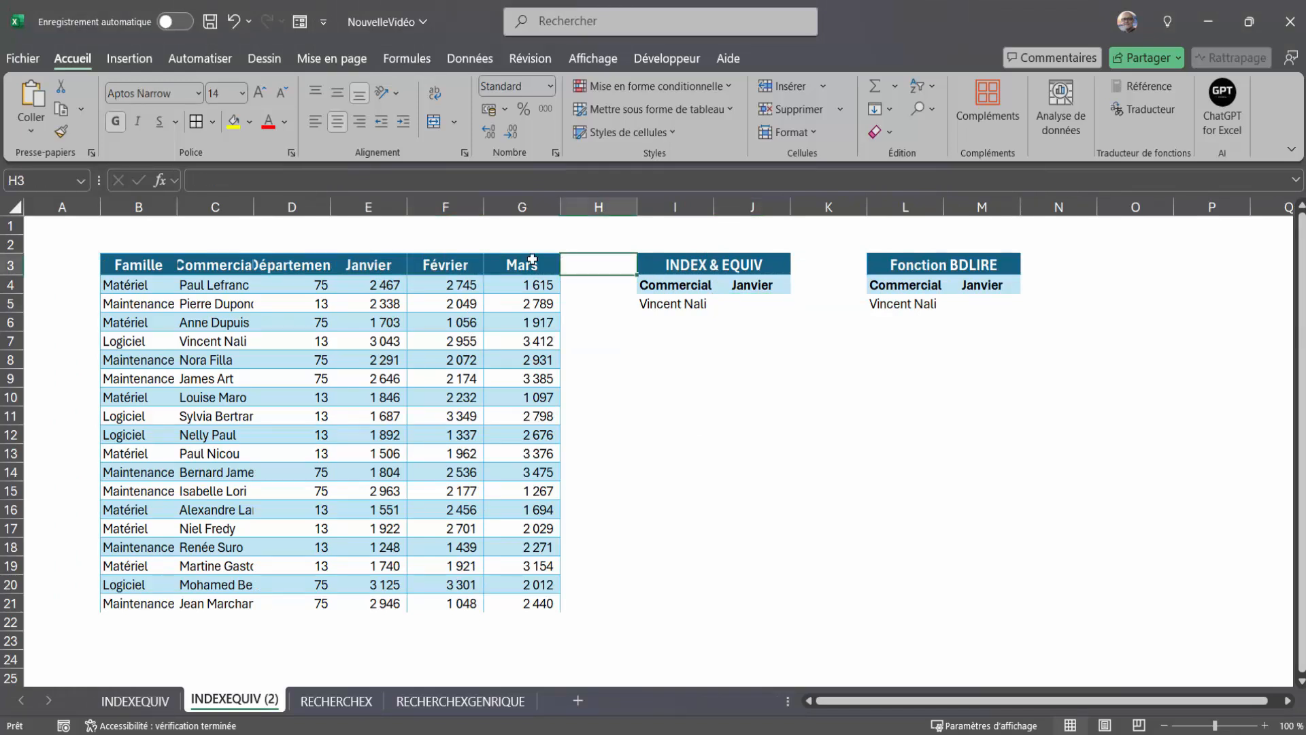
pyautogui.click(372, 265)
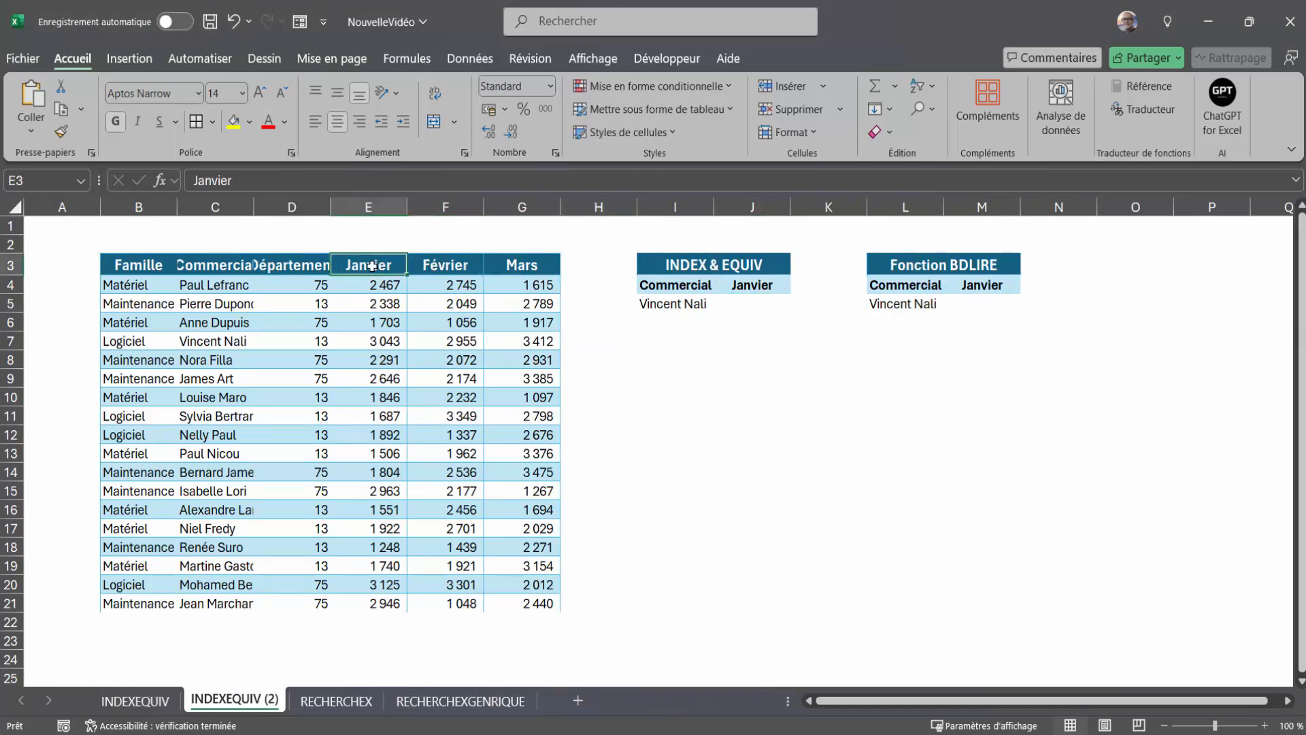
pyautogui.click(749, 306)
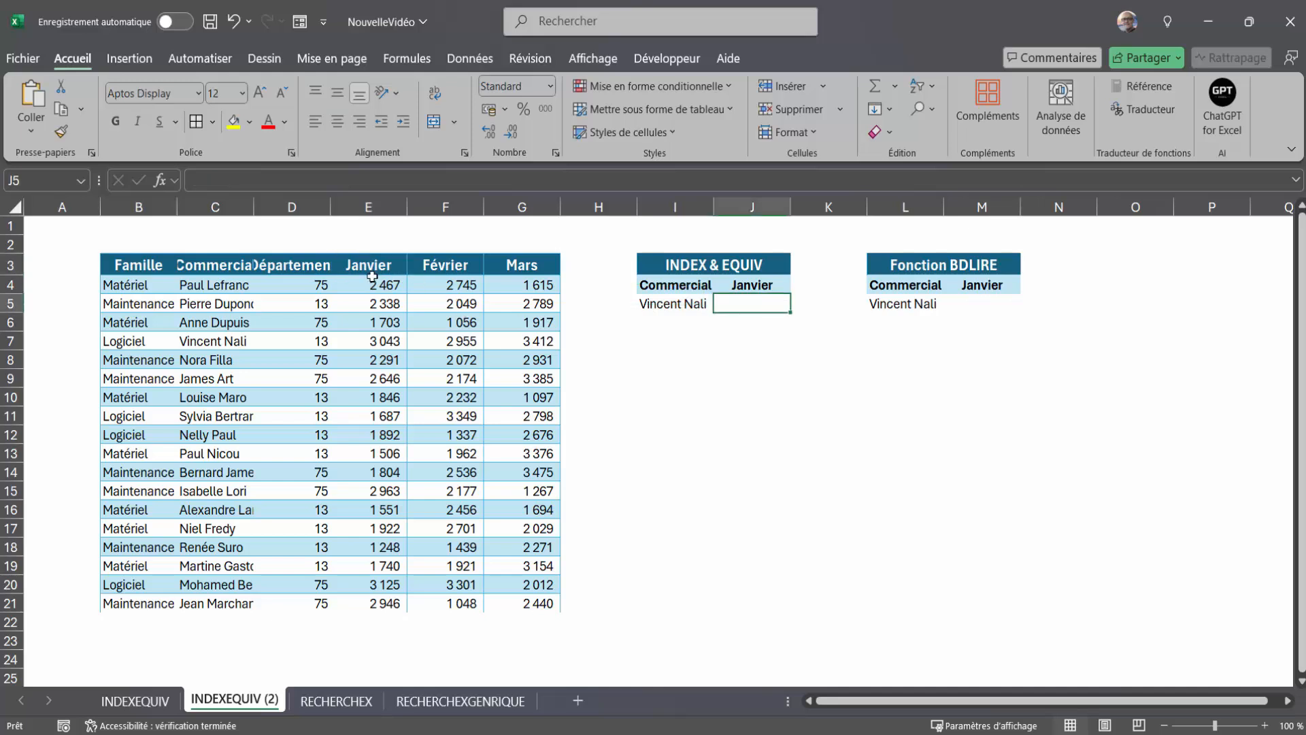
pyautogui.click(677, 309)
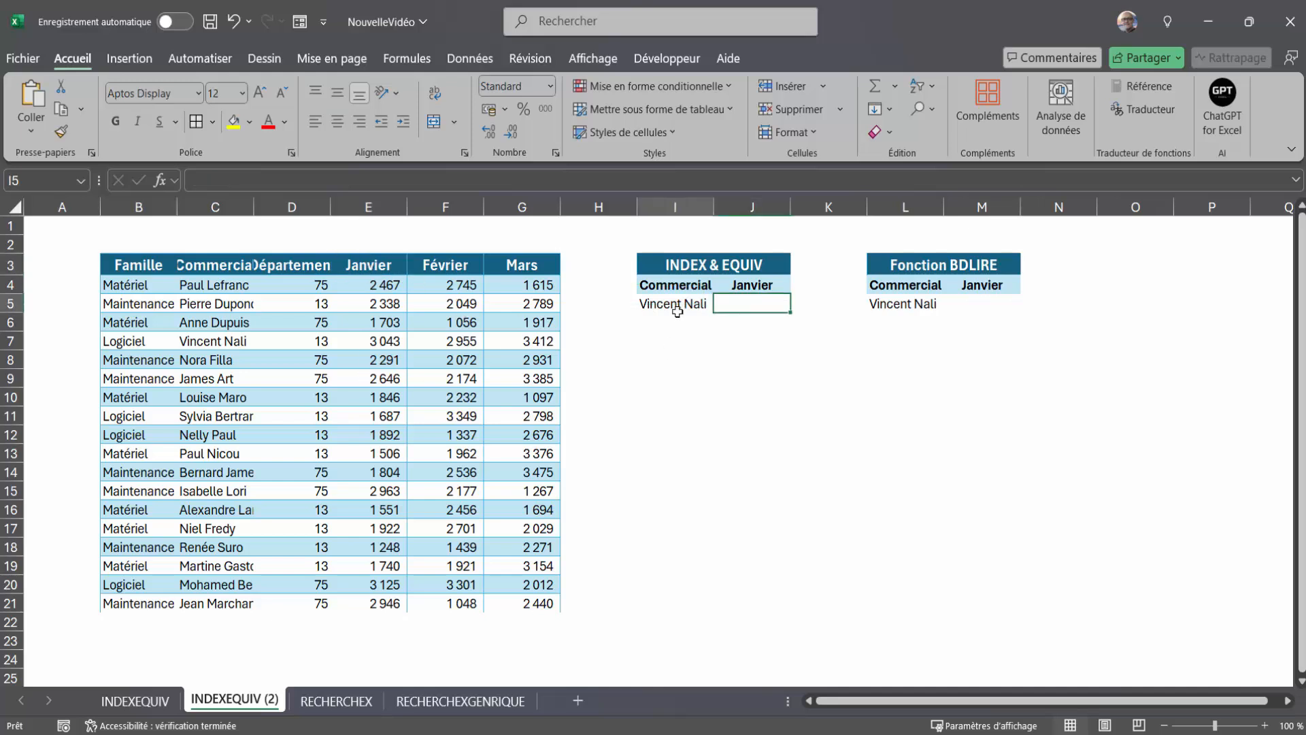
# Step: Begin an INDEX formula in J5 with B3:G21 as the matrix
pyautogui.click(756, 302)
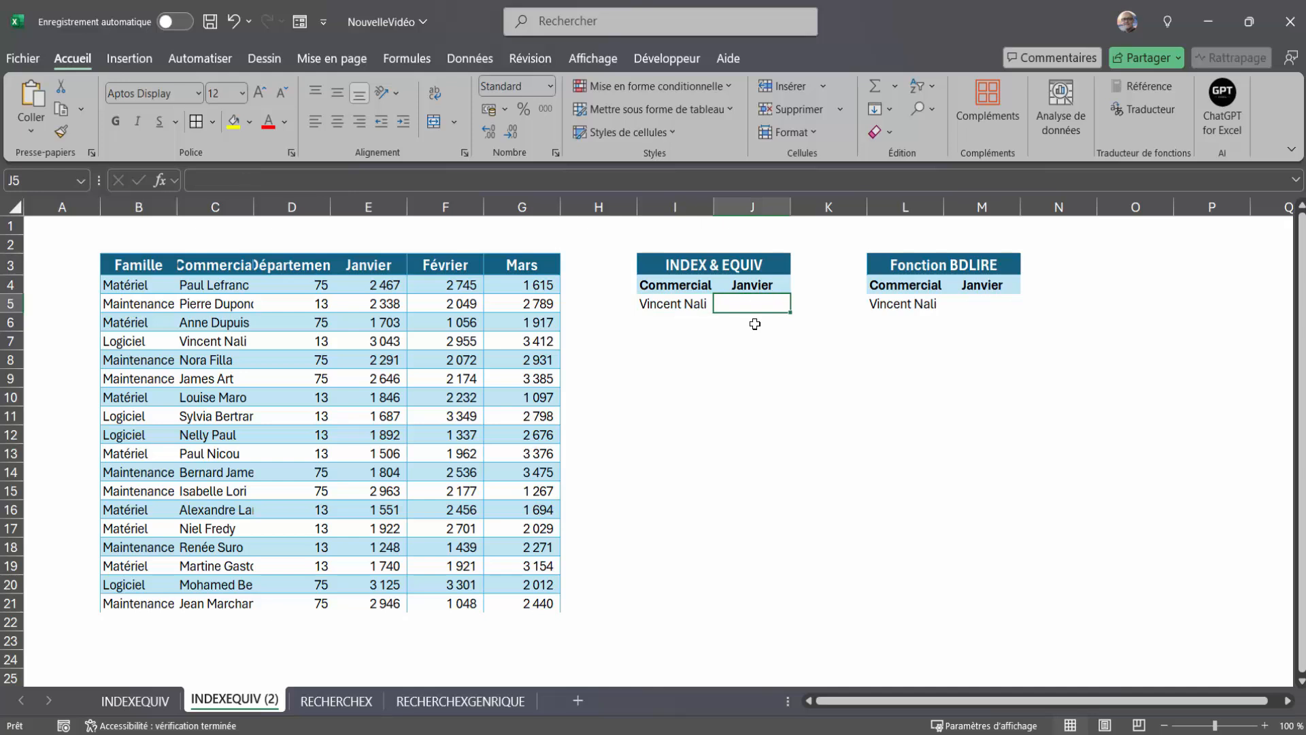
pyautogui.write('=index(')
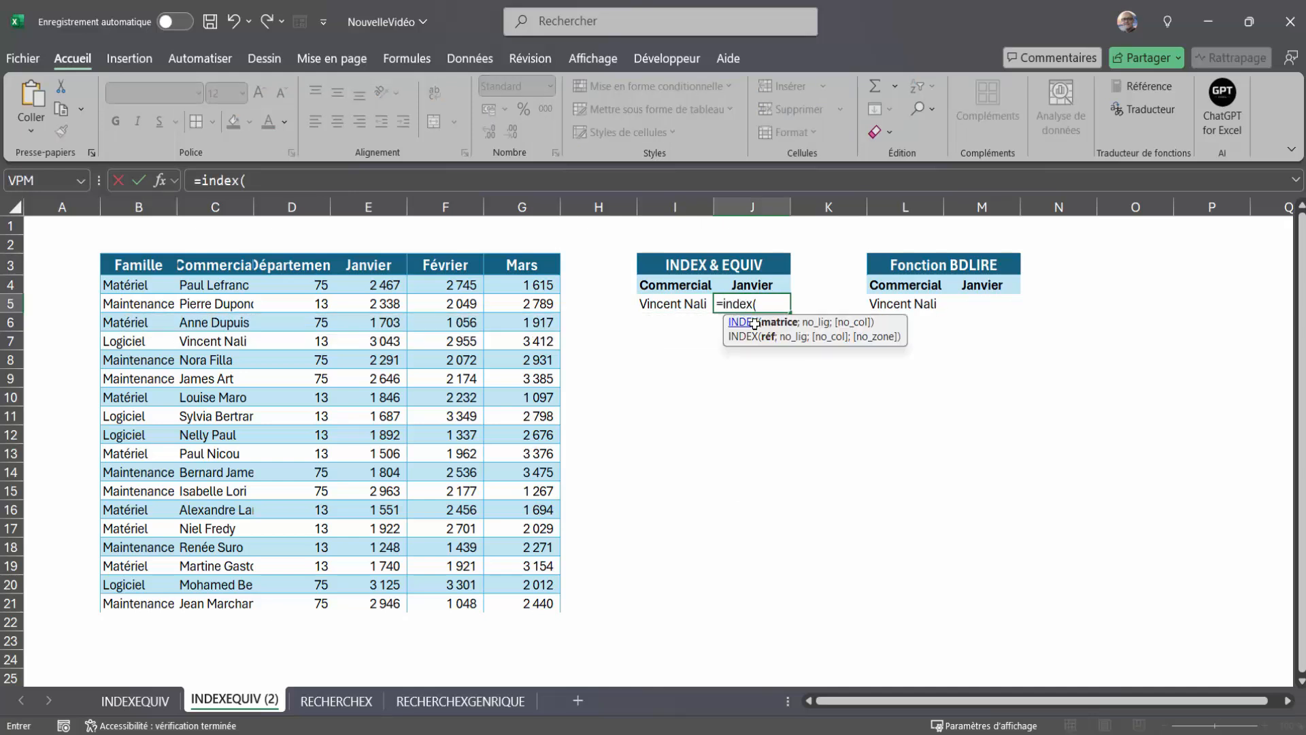
pyautogui.moveTo(134, 268); pyautogui.dragTo(518, 618)
pyautogui.moveTo(512, 614); pyautogui.dragTo(515, 611)
pyautogui.write(';')
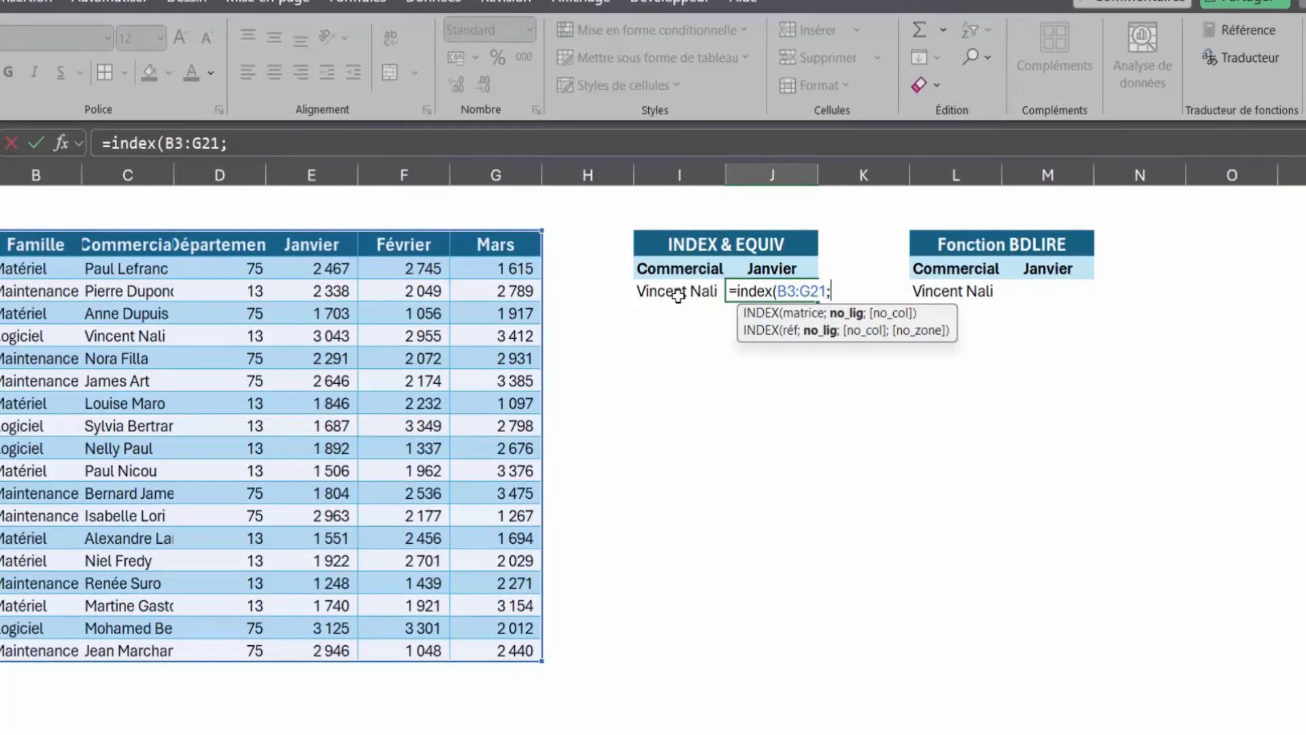
# Step: Add EQUIV(I5;C3:C21;0) as the row number so the salesperson in I5 is matched exactly in the Commercial column
pyautogui.write('equiv(')
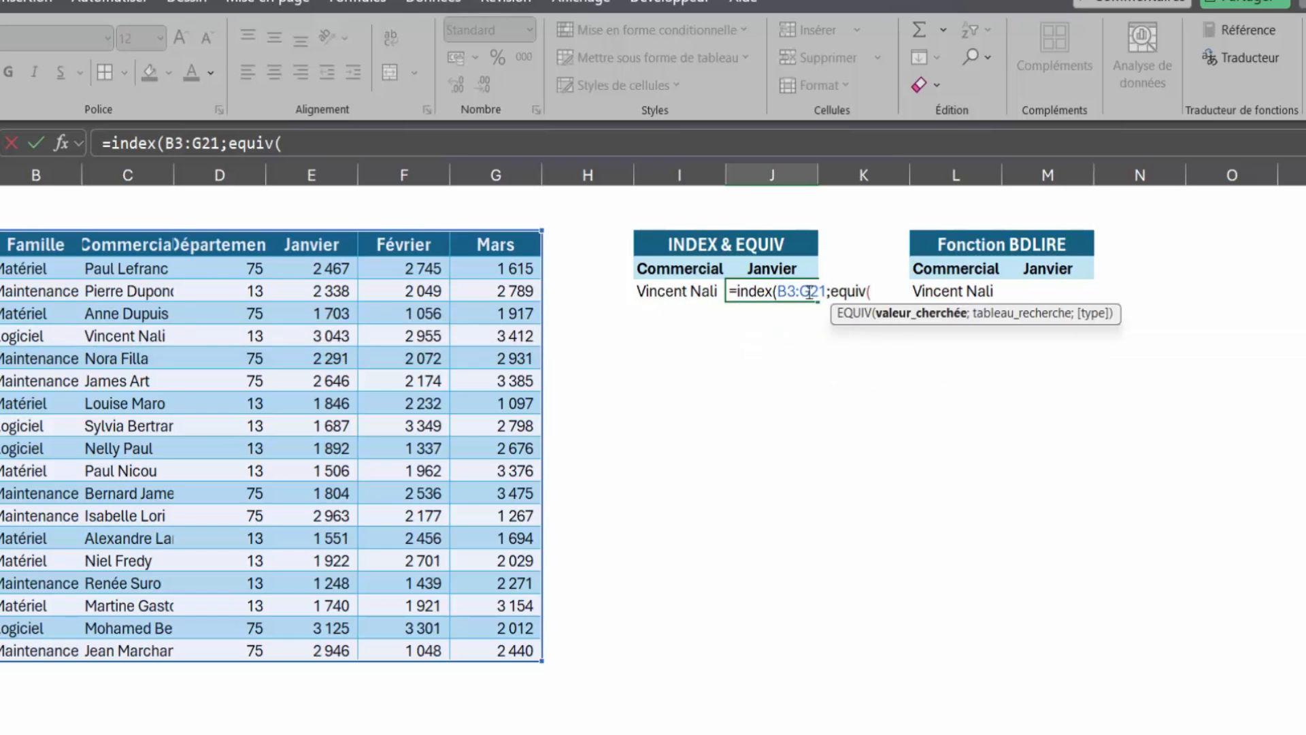
pyautogui.click(691, 293)
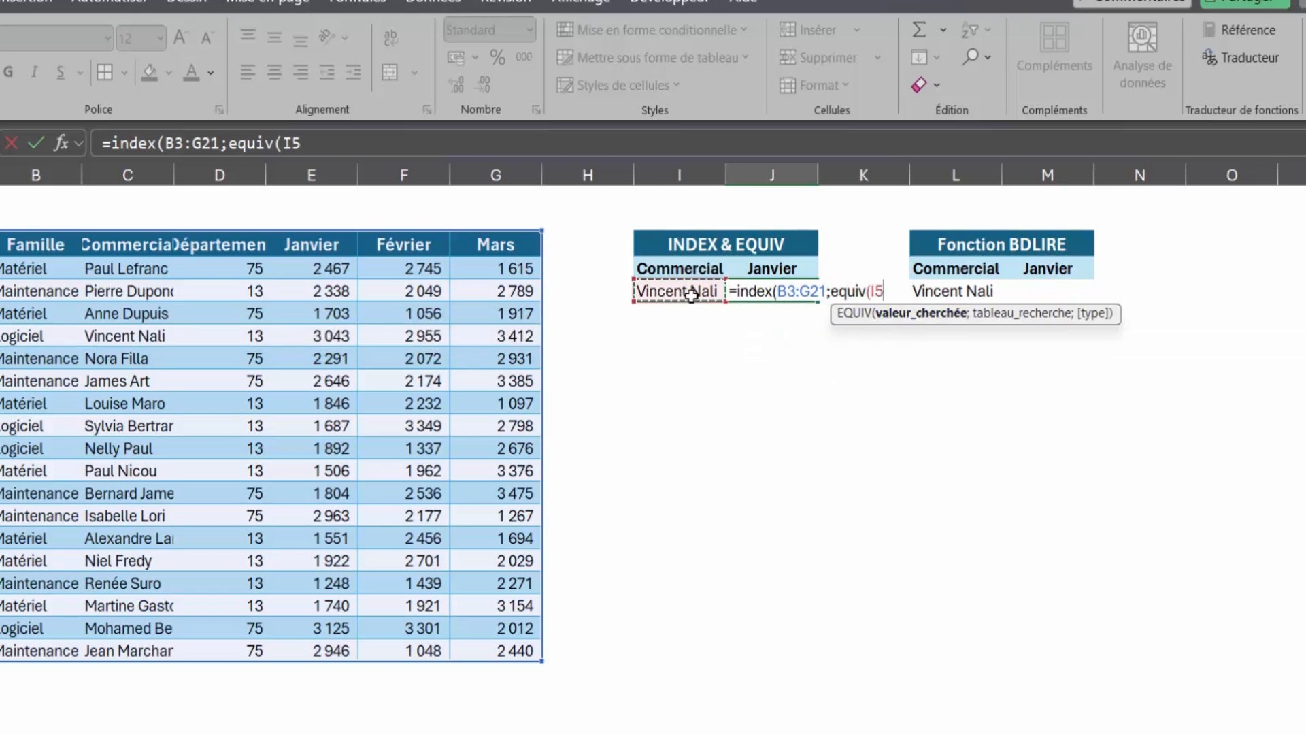
pyautogui.write(';')
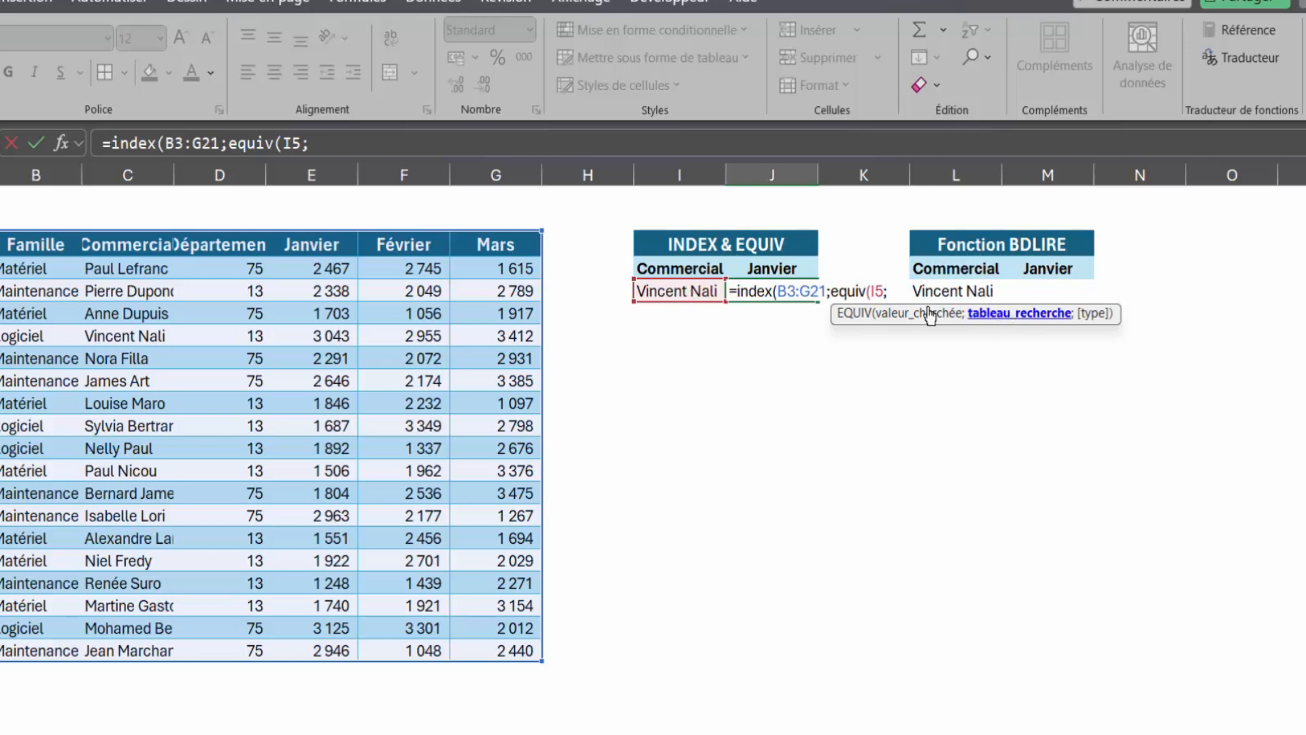
pyautogui.click(125, 245)
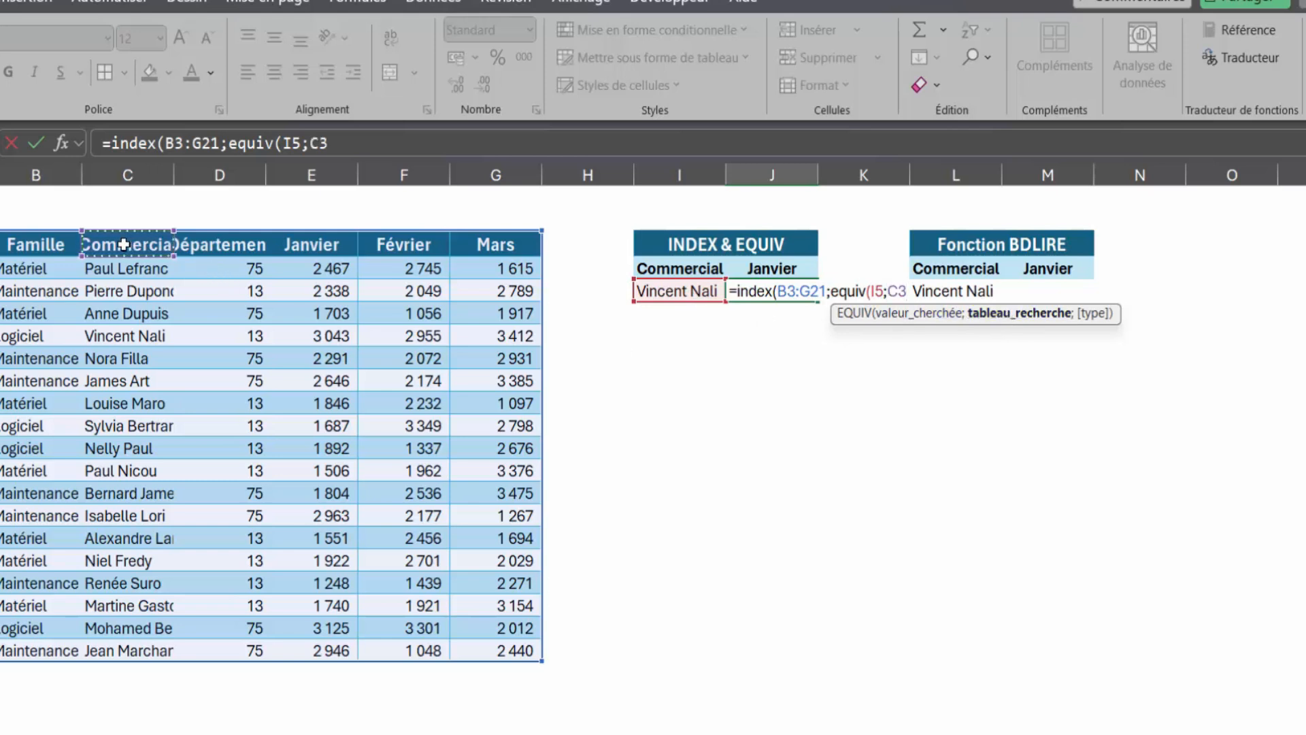
pyautogui.hotkey('ctrl', 'shift', 'Down')
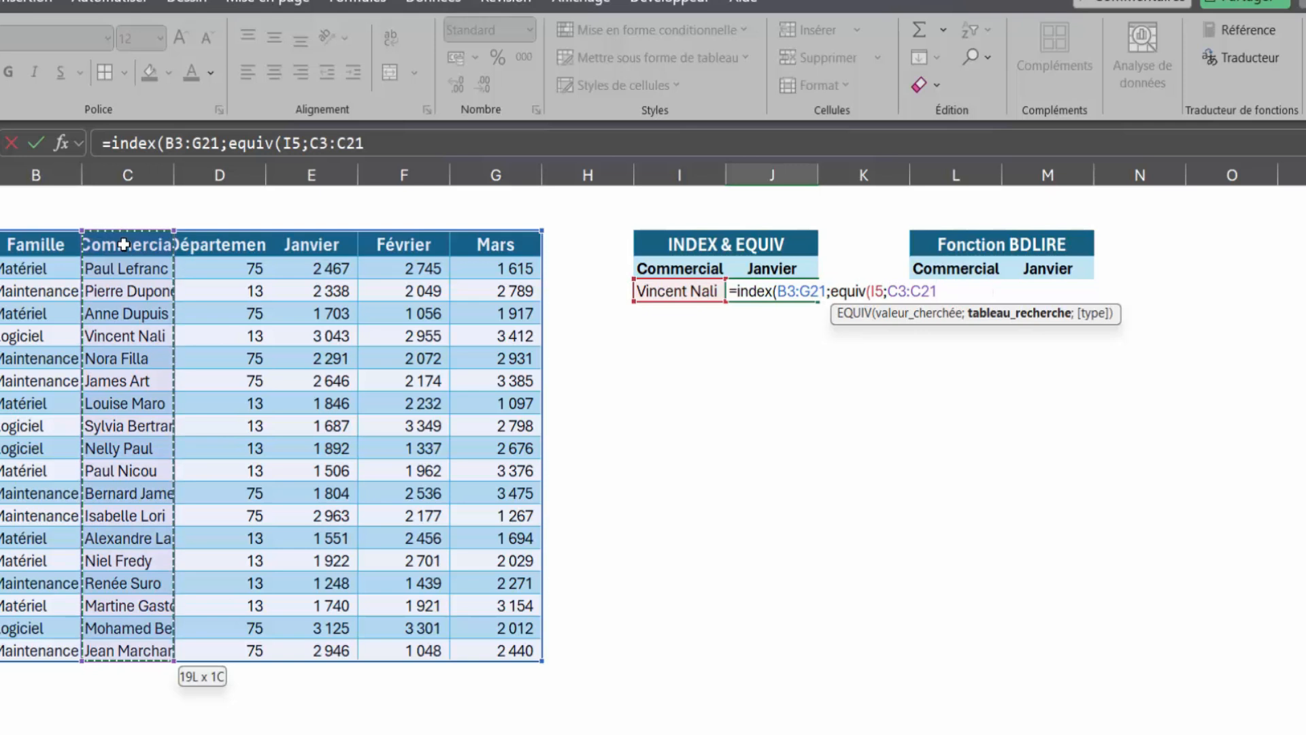
pyautogui.write(';')
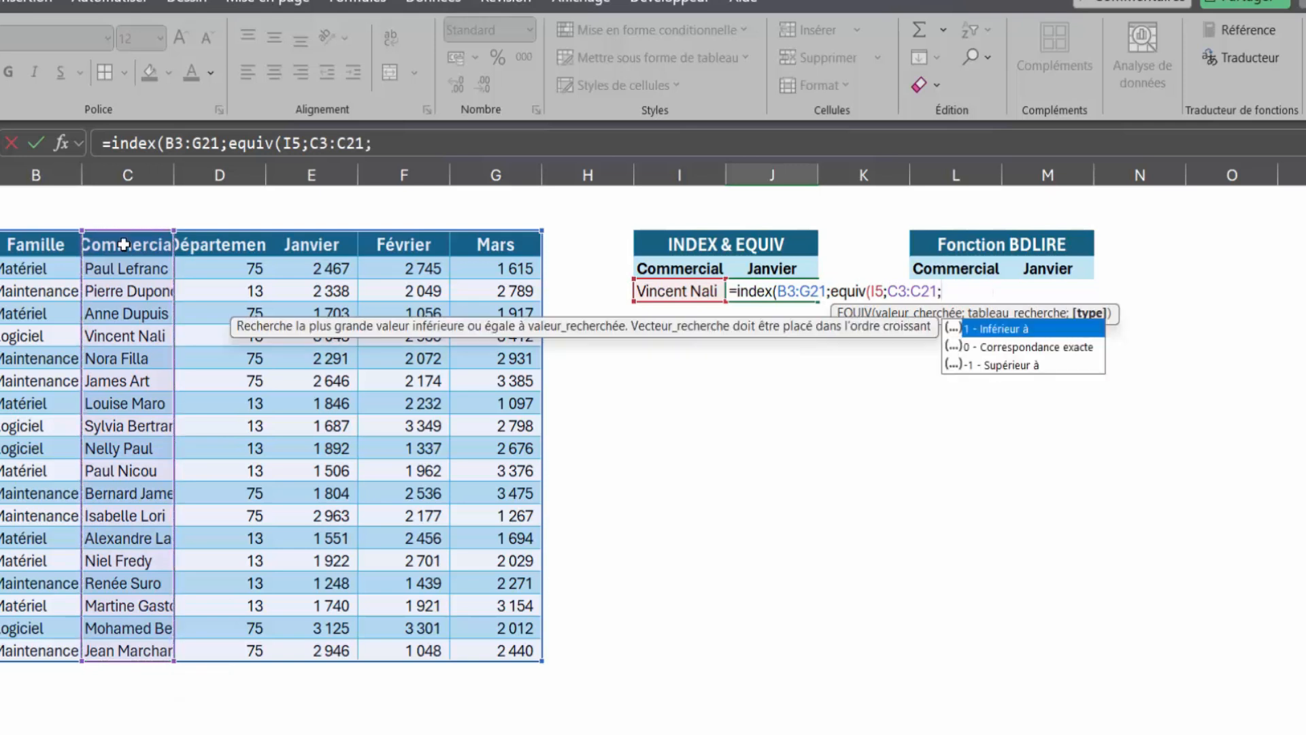
pyautogui.write('0')
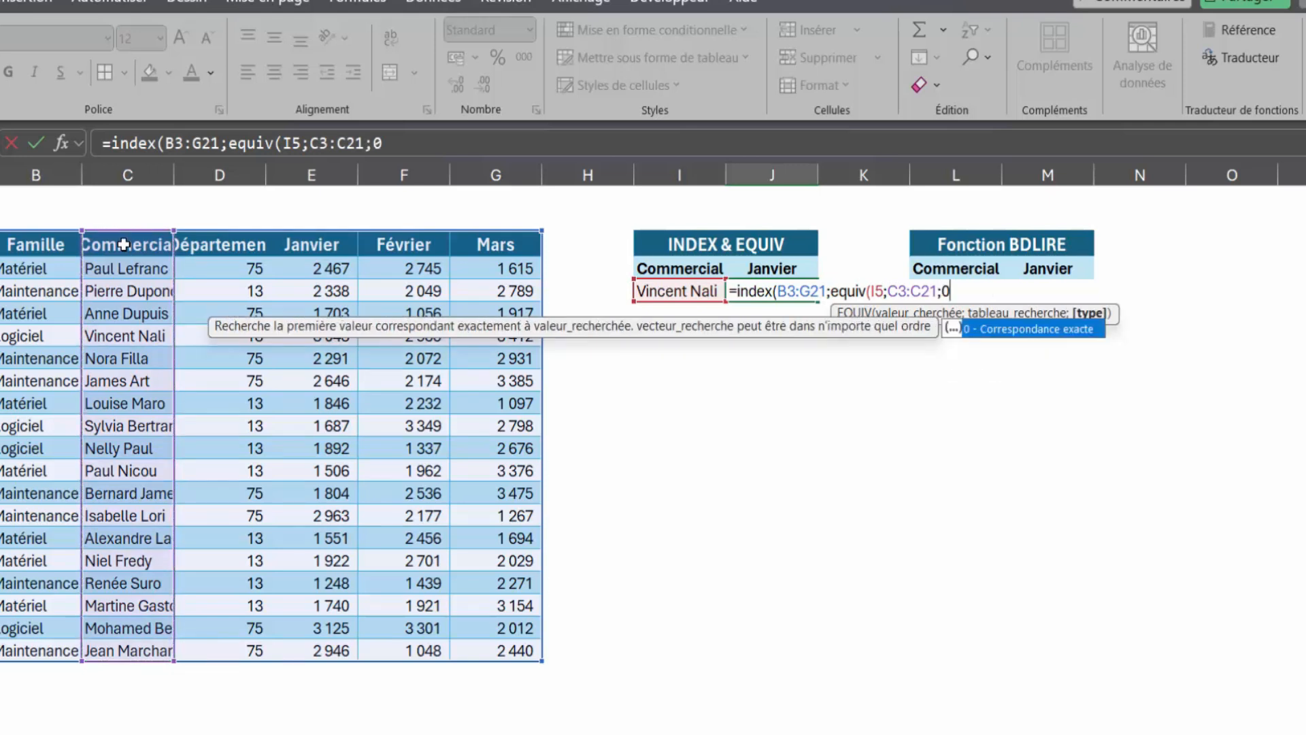
pyautogui.write(')')
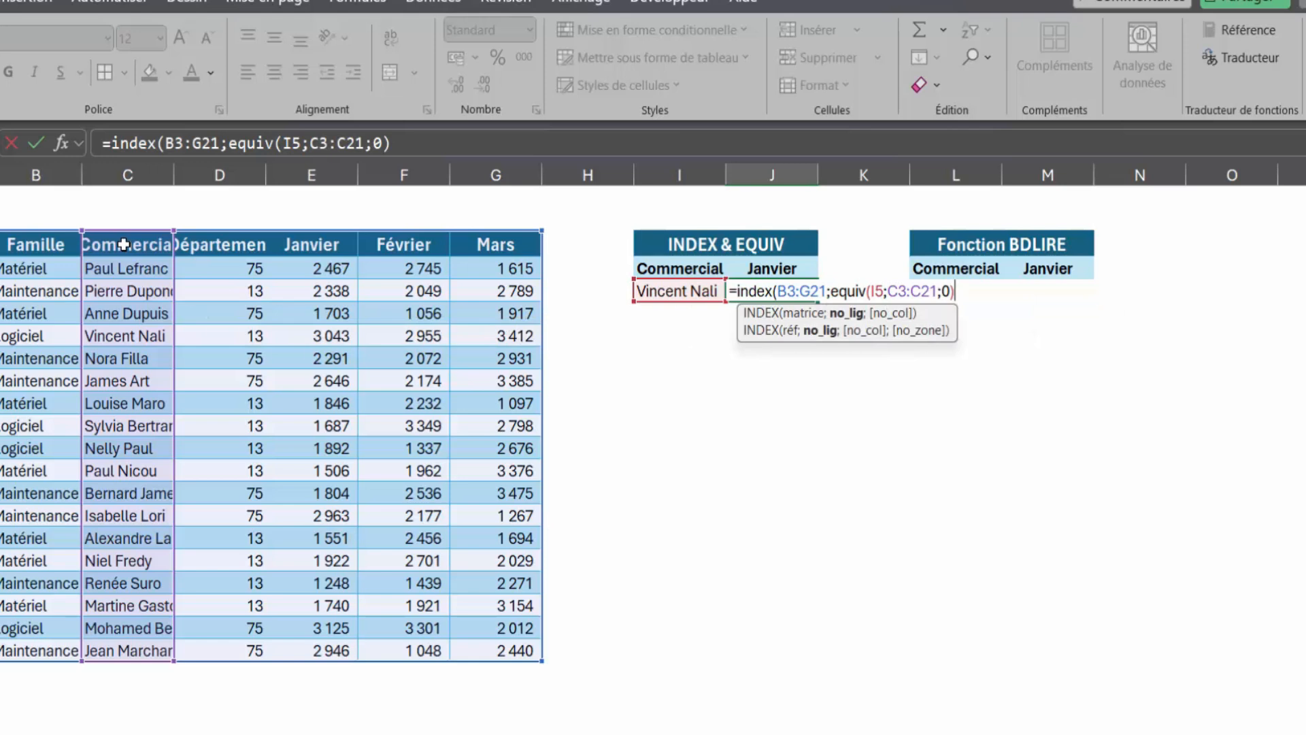
# Step: Complete the INDEX formula in J5 with EQUIV(J4;B3:G3;0) as the column number so the month is matched exactly in the headers
pyautogui.write(';')
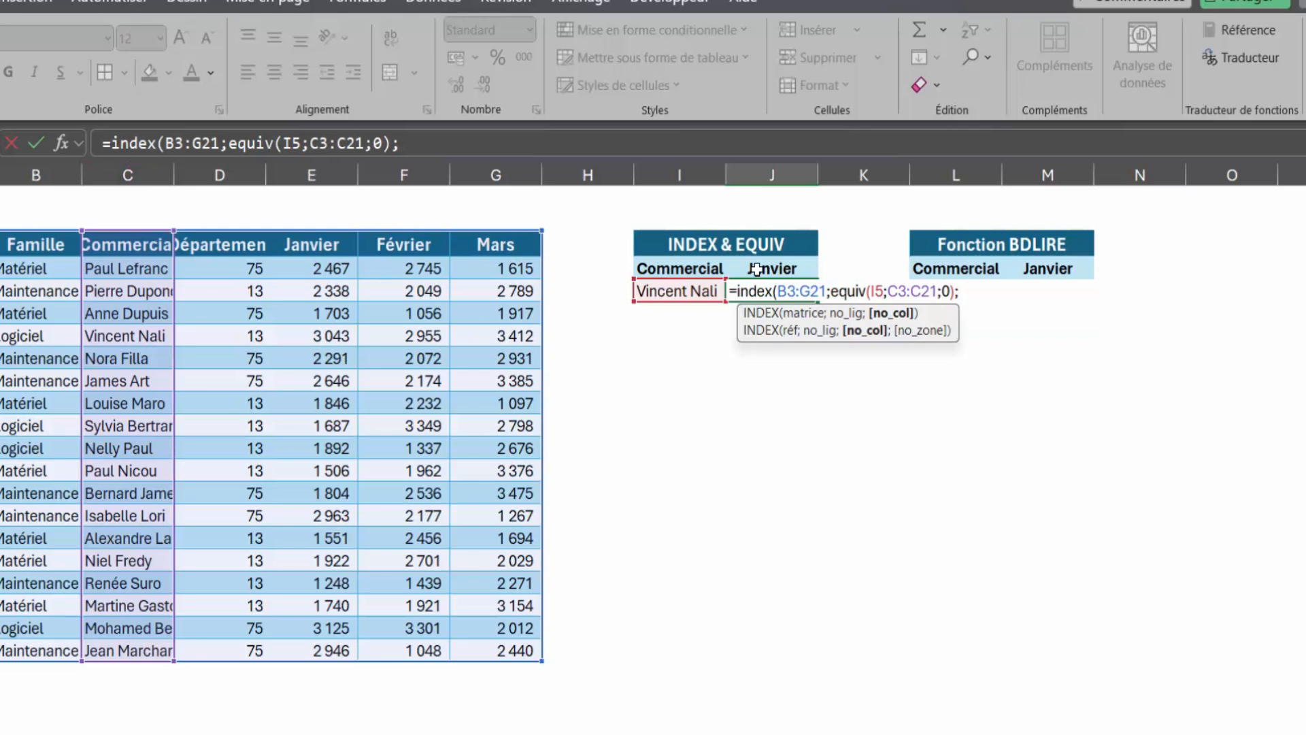
pyautogui.write('equiv')
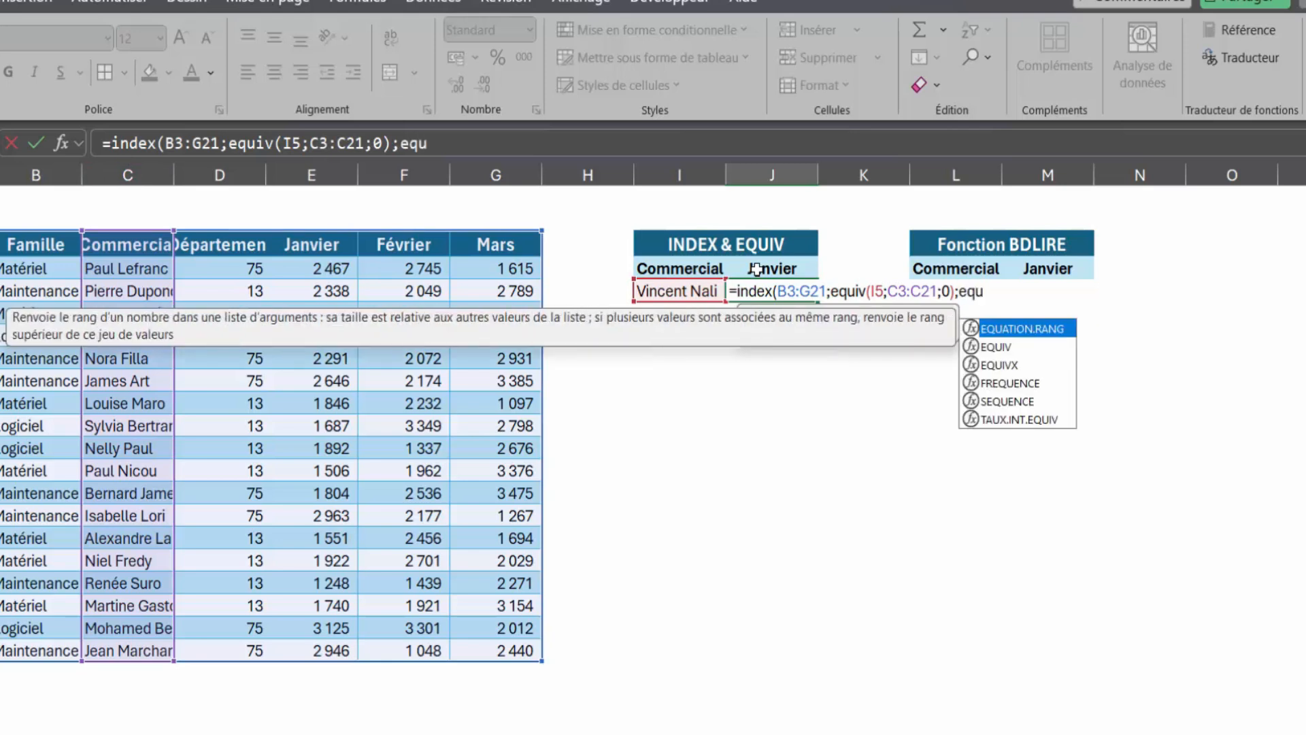
pyautogui.write('(')
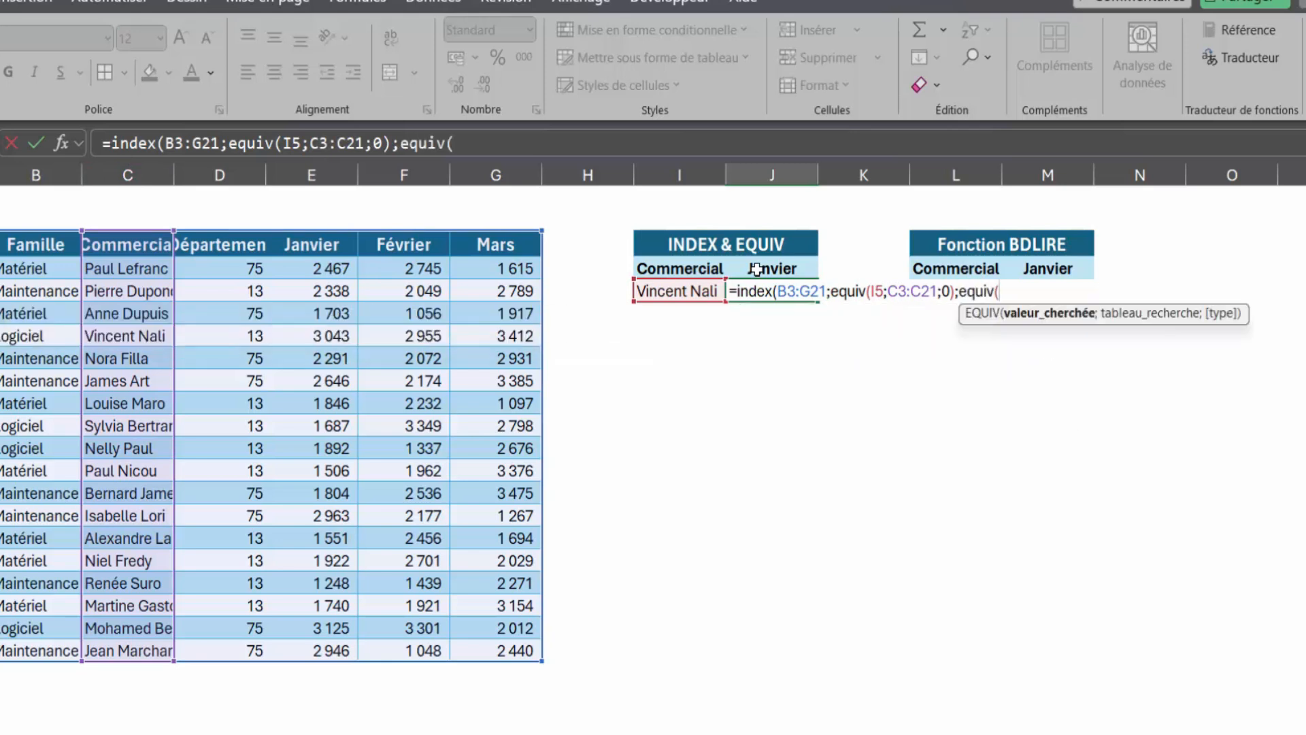
pyautogui.click(774, 269)
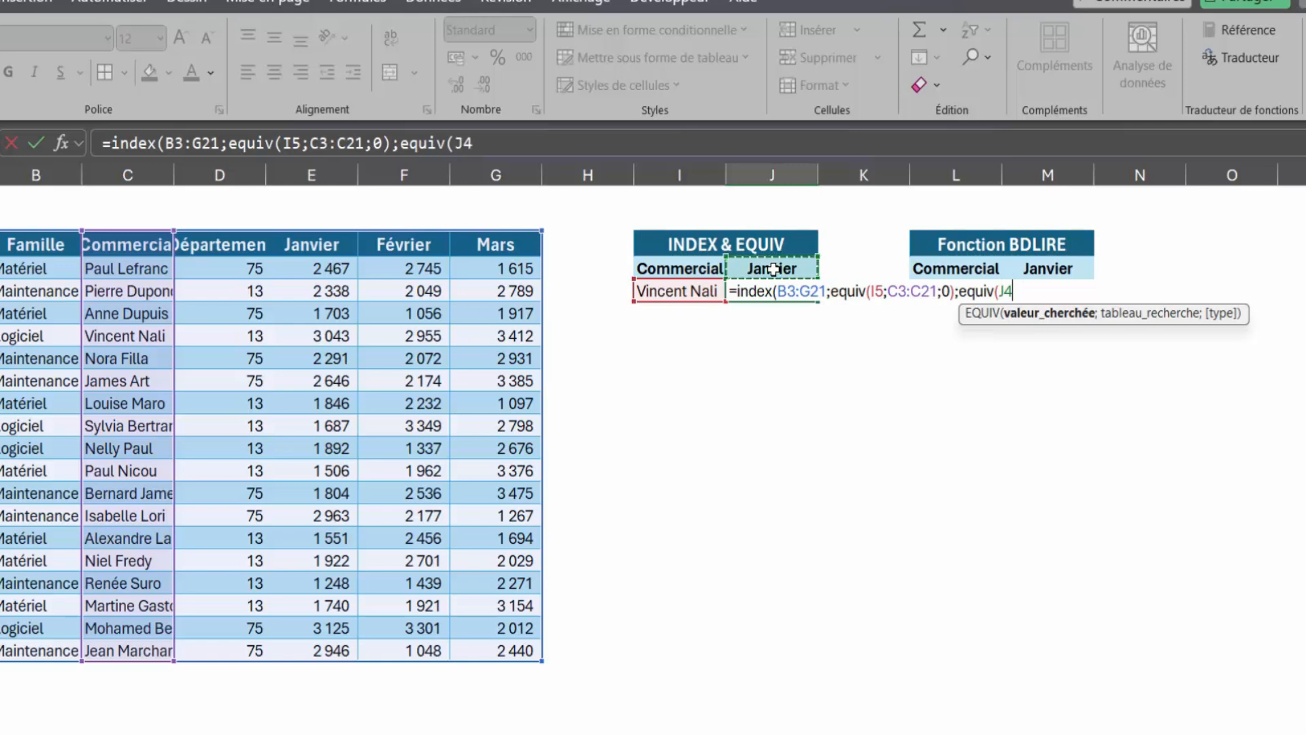
pyautogui.write(';')
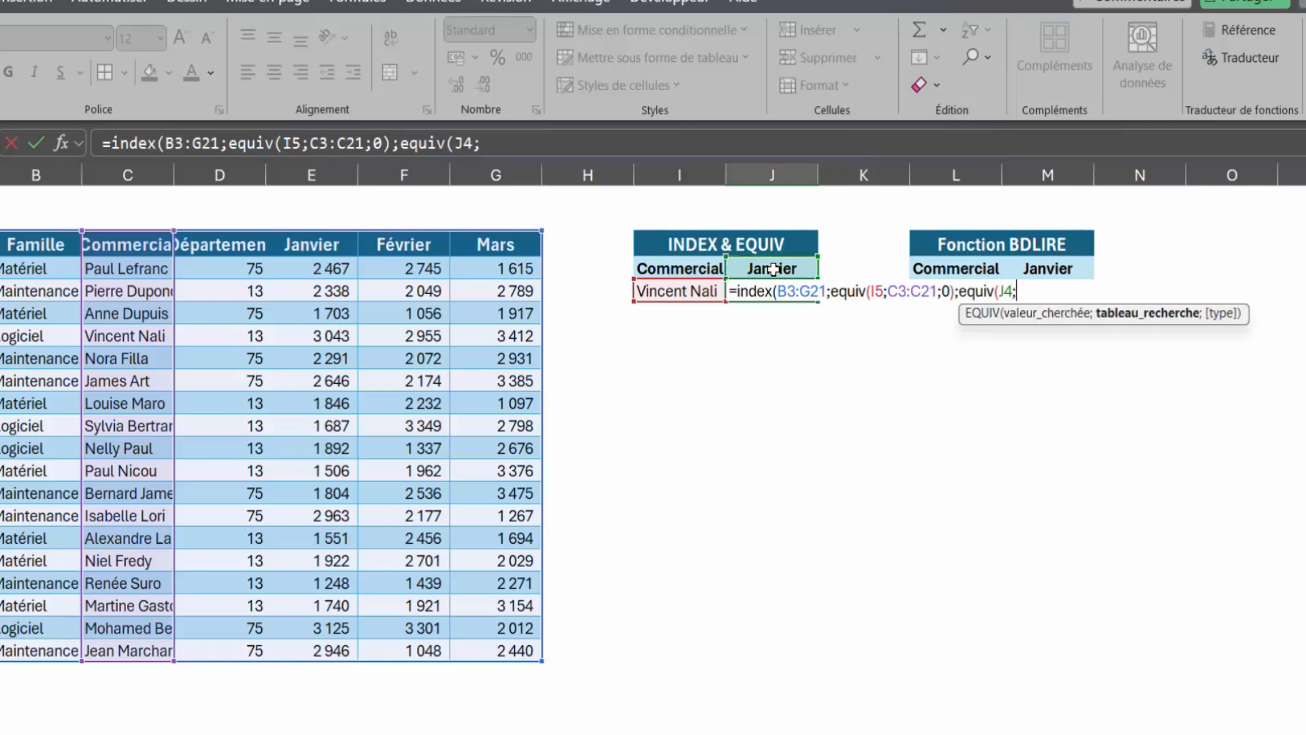
pyautogui.moveTo(28, 244); pyautogui.dragTo(517, 263)
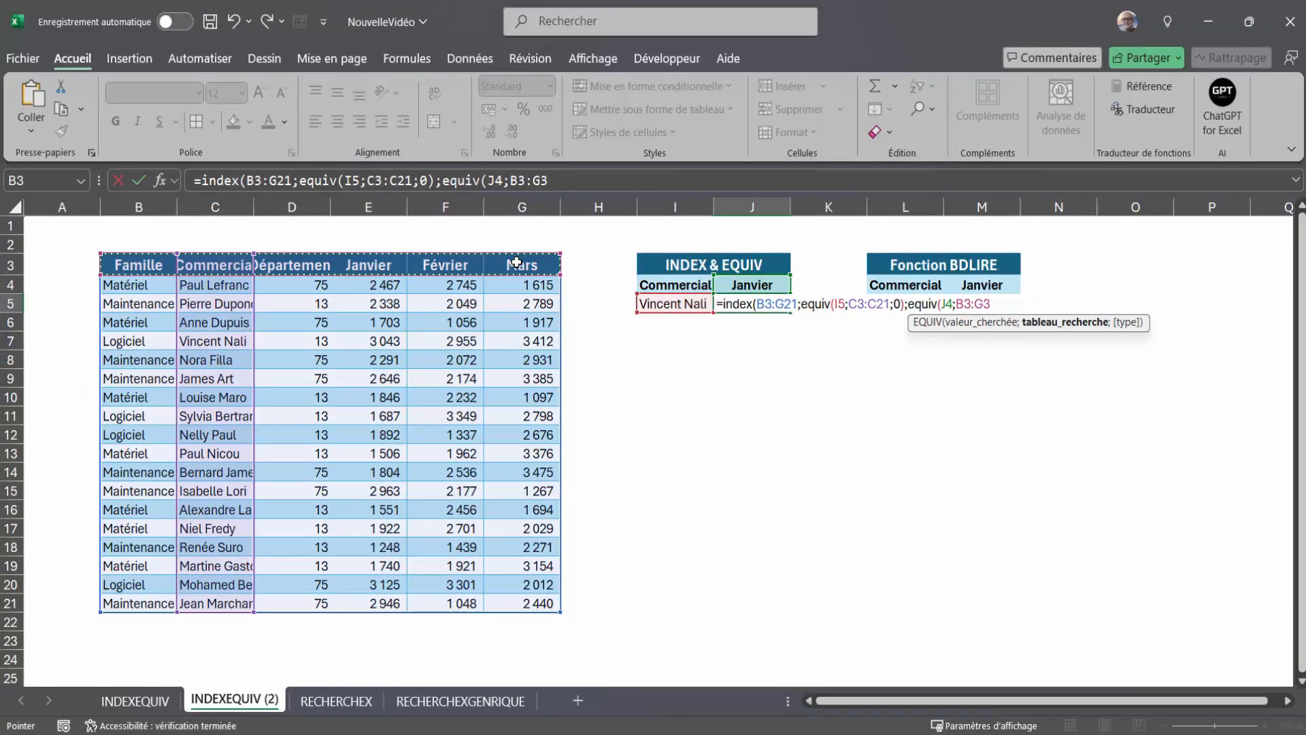
pyautogui.write(';0')
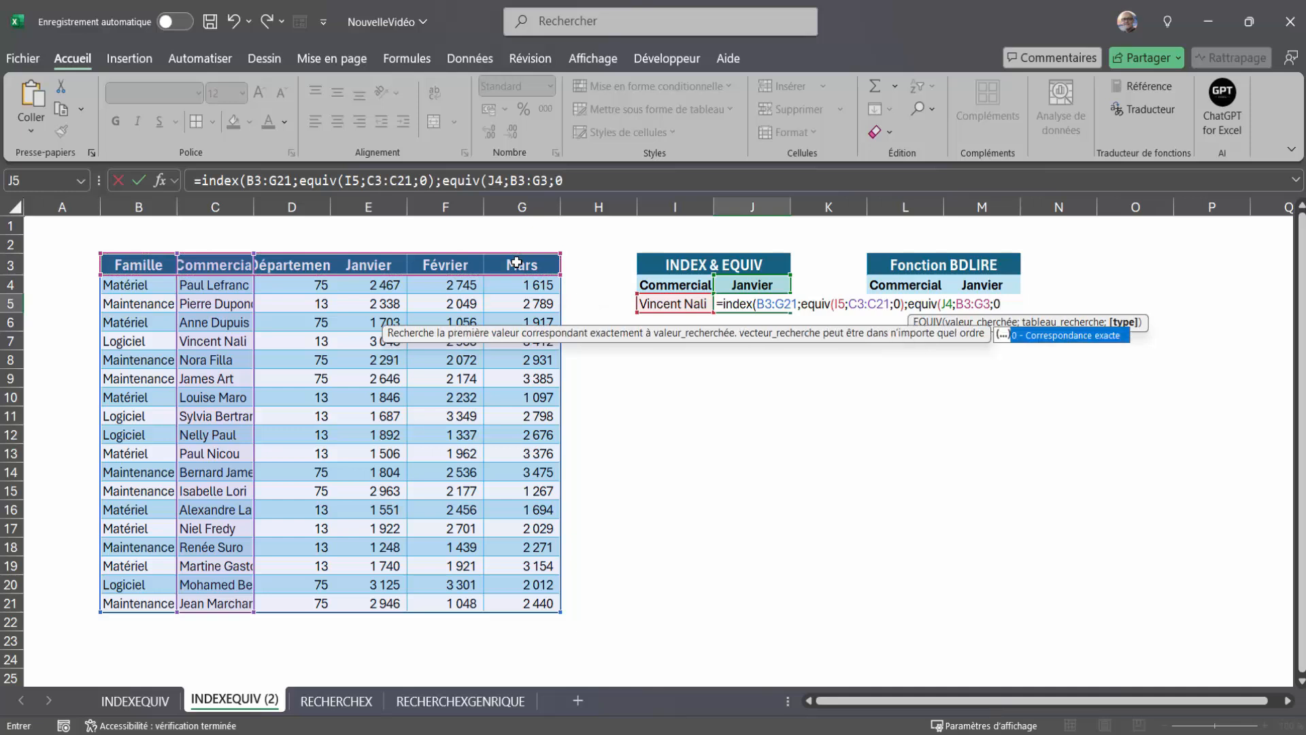
pyautogui.write(')')
pyautogui.write(')')
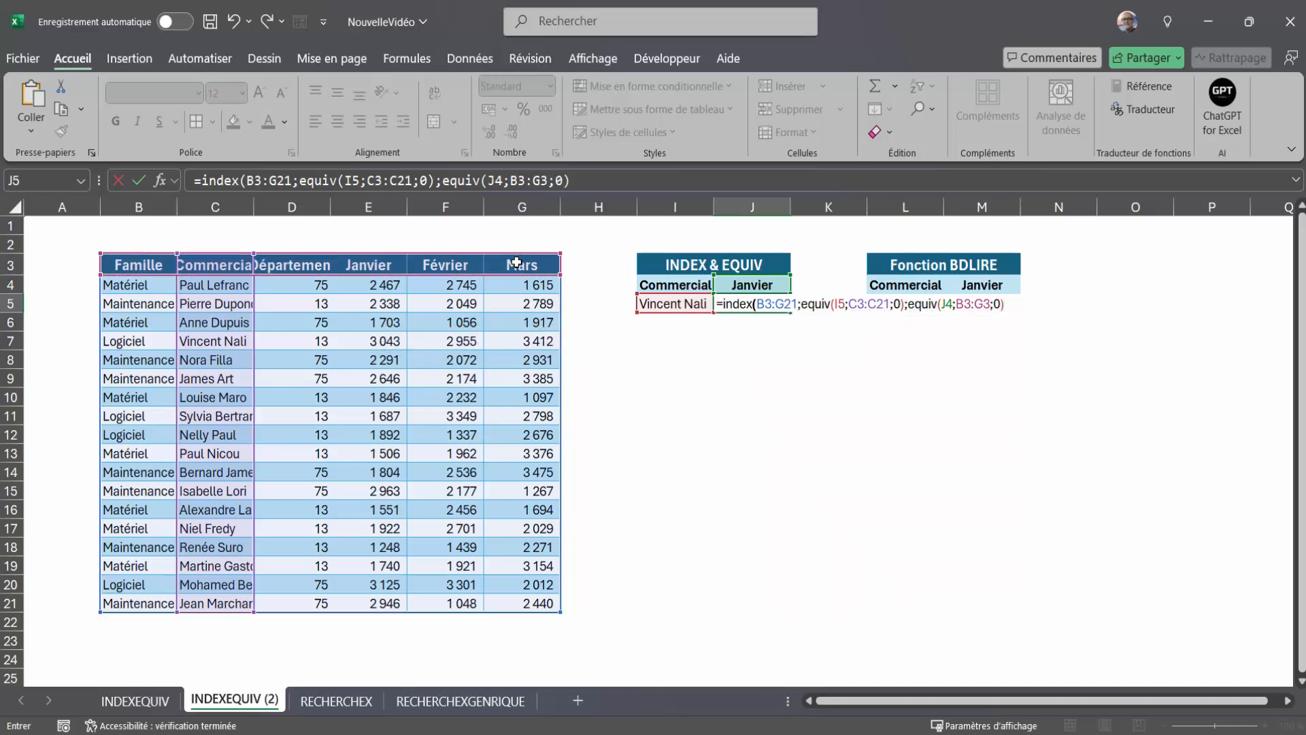
pyautogui.press('Return')
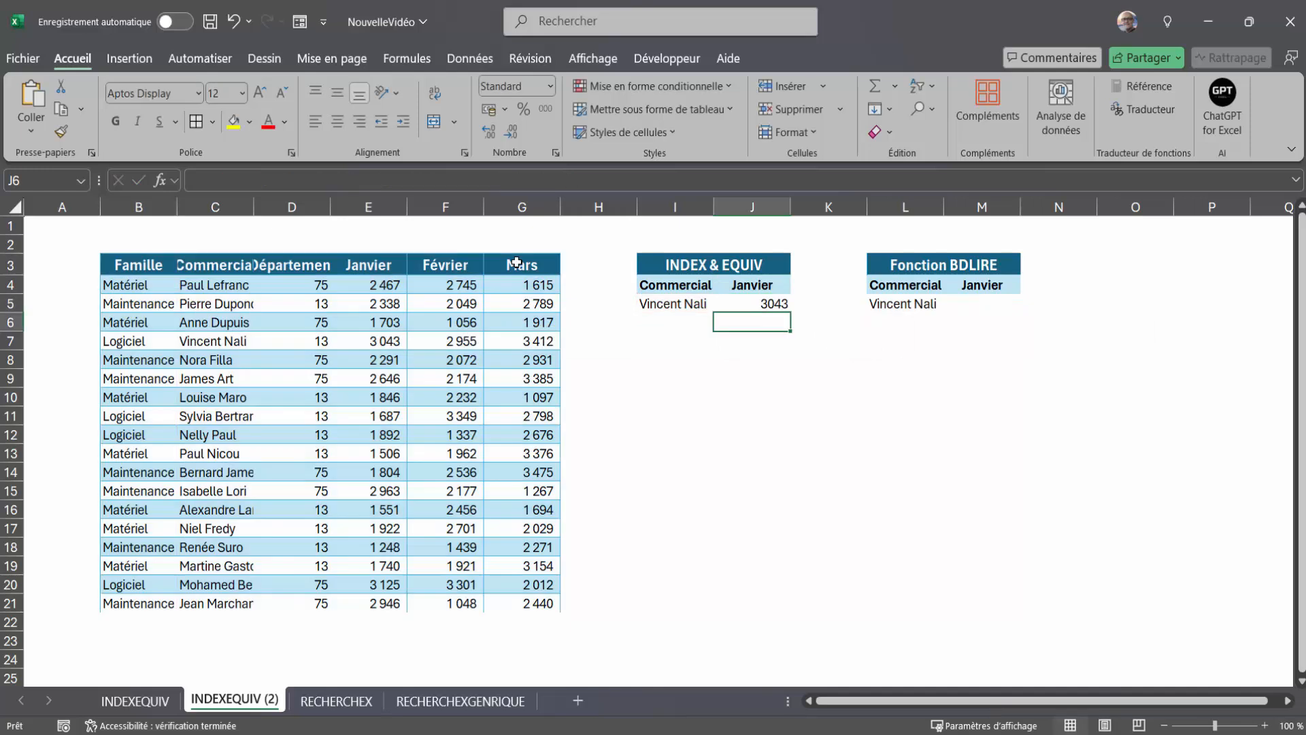
pyautogui.press('Up')
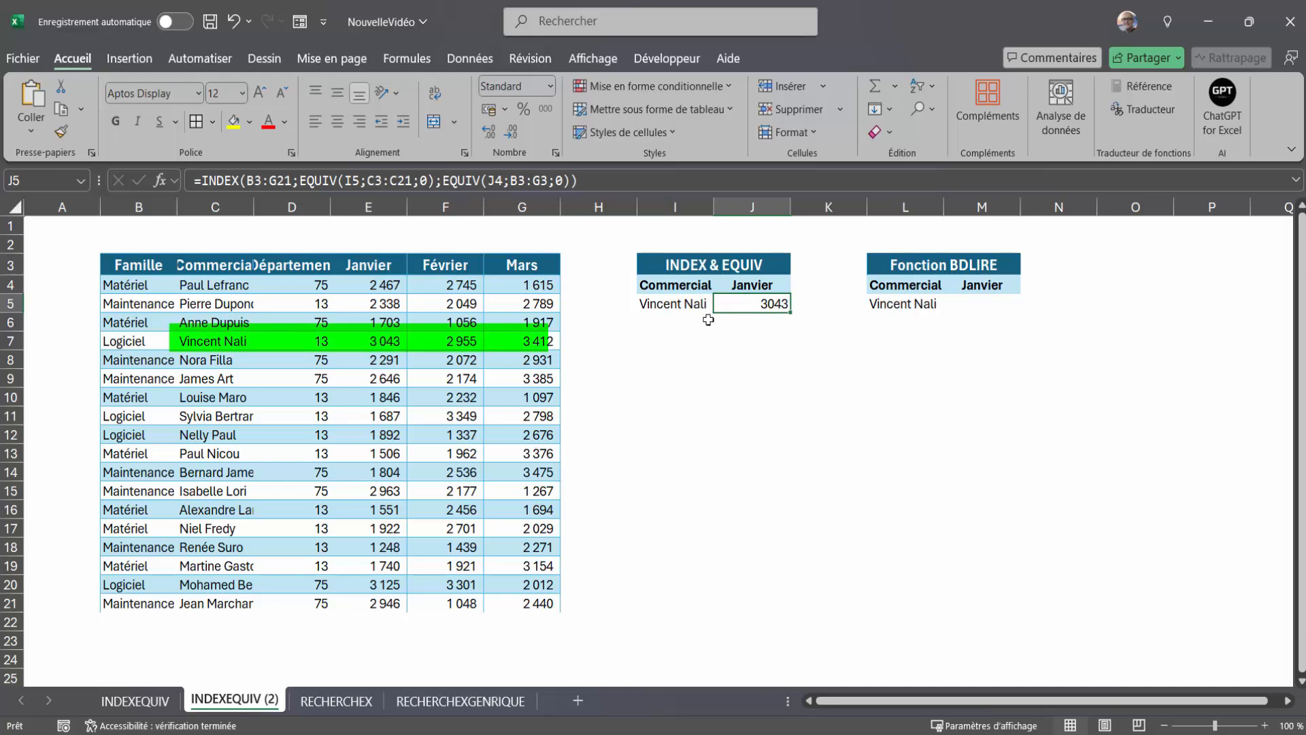
# Step: Test the INDEX formula by setting the month in J4 to Février and comparing J5 with the table's figure in F7
pyautogui.click(757, 286)
pyautogui.write('Févrei')
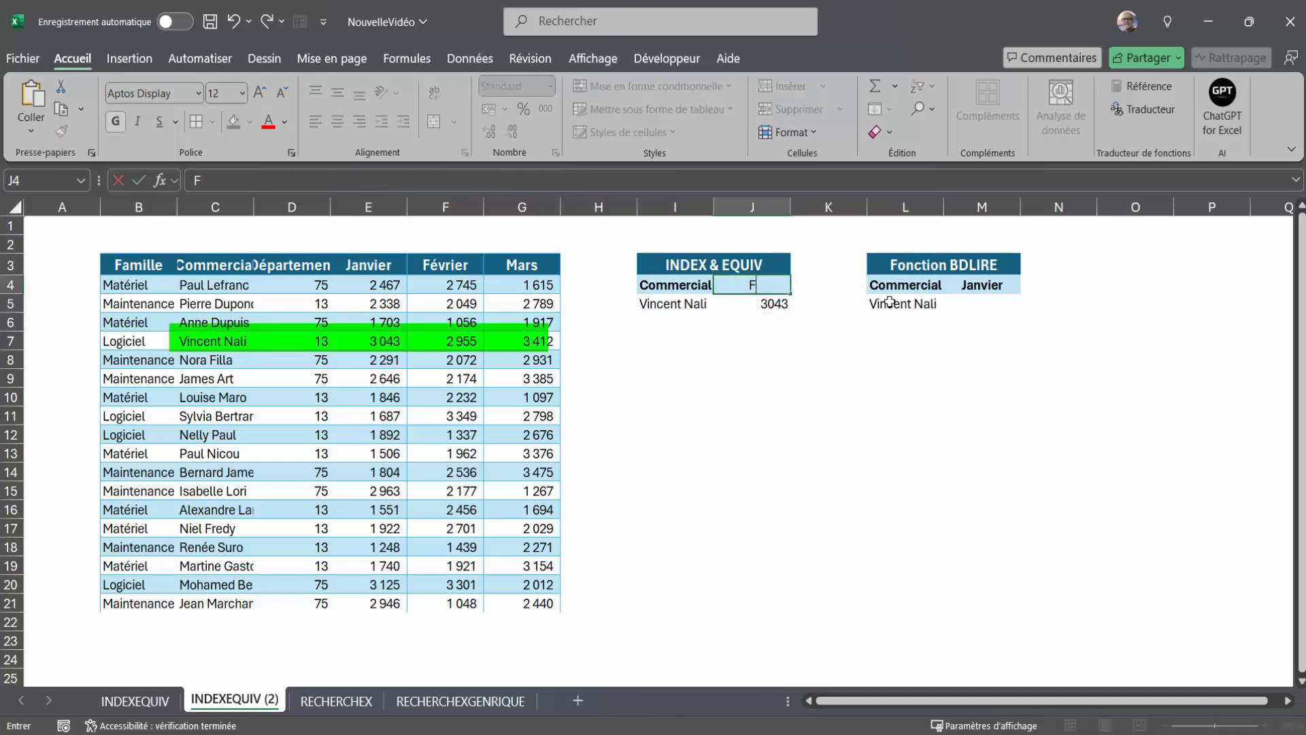
pyautogui.press('BackSpace')
pyautogui.press('BackSpace')
pyautogui.write('ier')
pyautogui.press('Return')
pyautogui.click(462, 340)
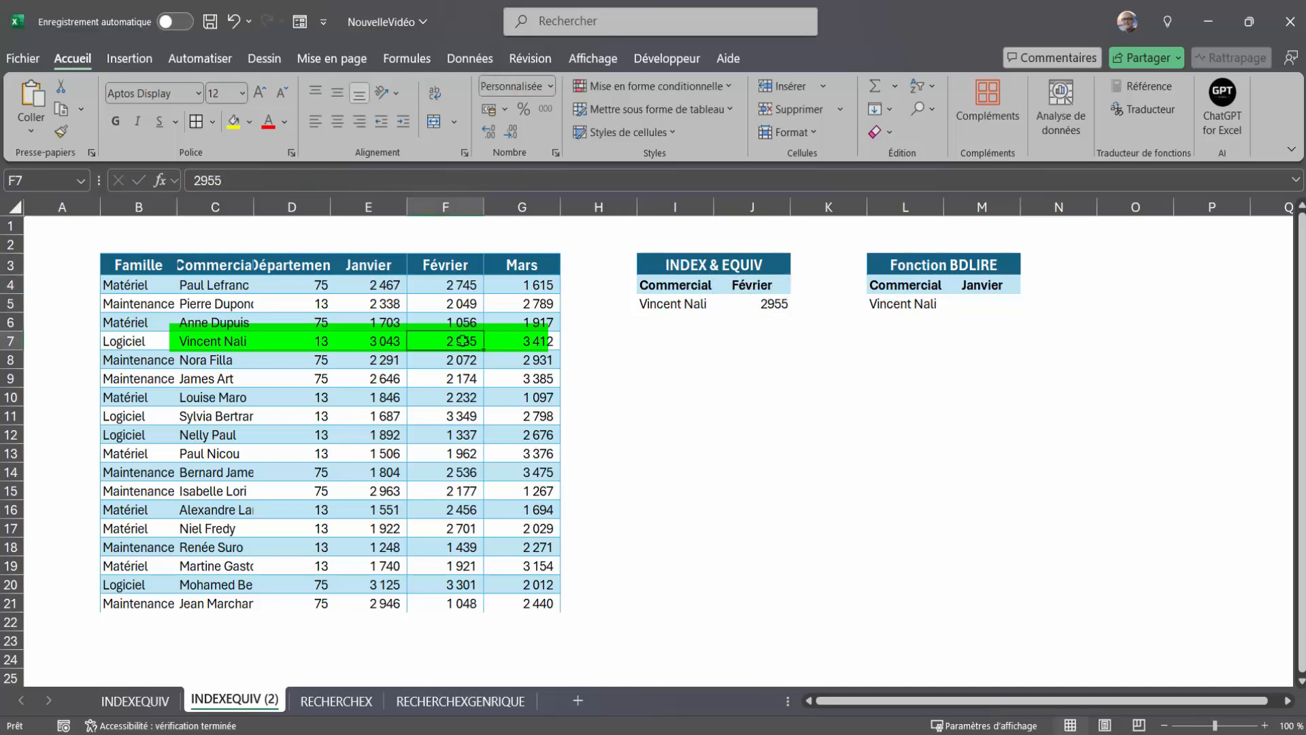
# Step: Test the INDEX formula with another month by setting J4 to Mars
pyautogui.click(776, 288)
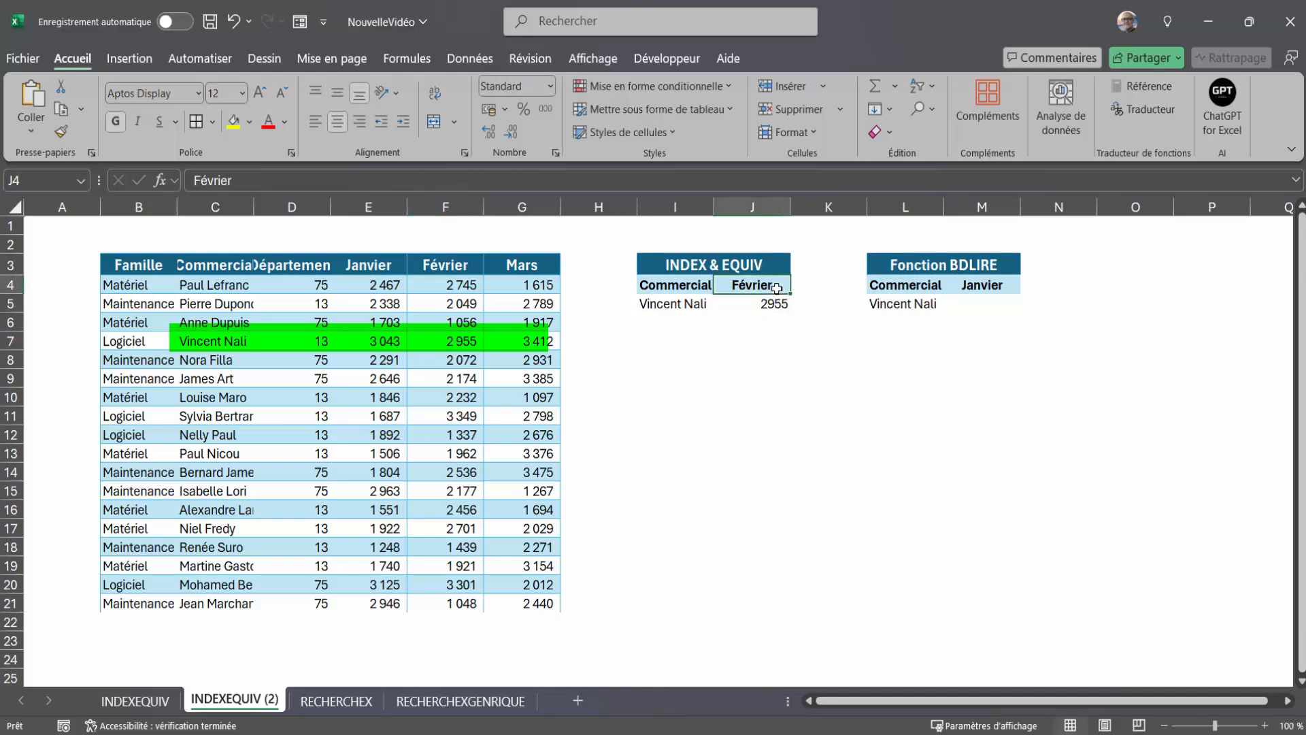
pyautogui.write('Mars')
pyautogui.press('Return')
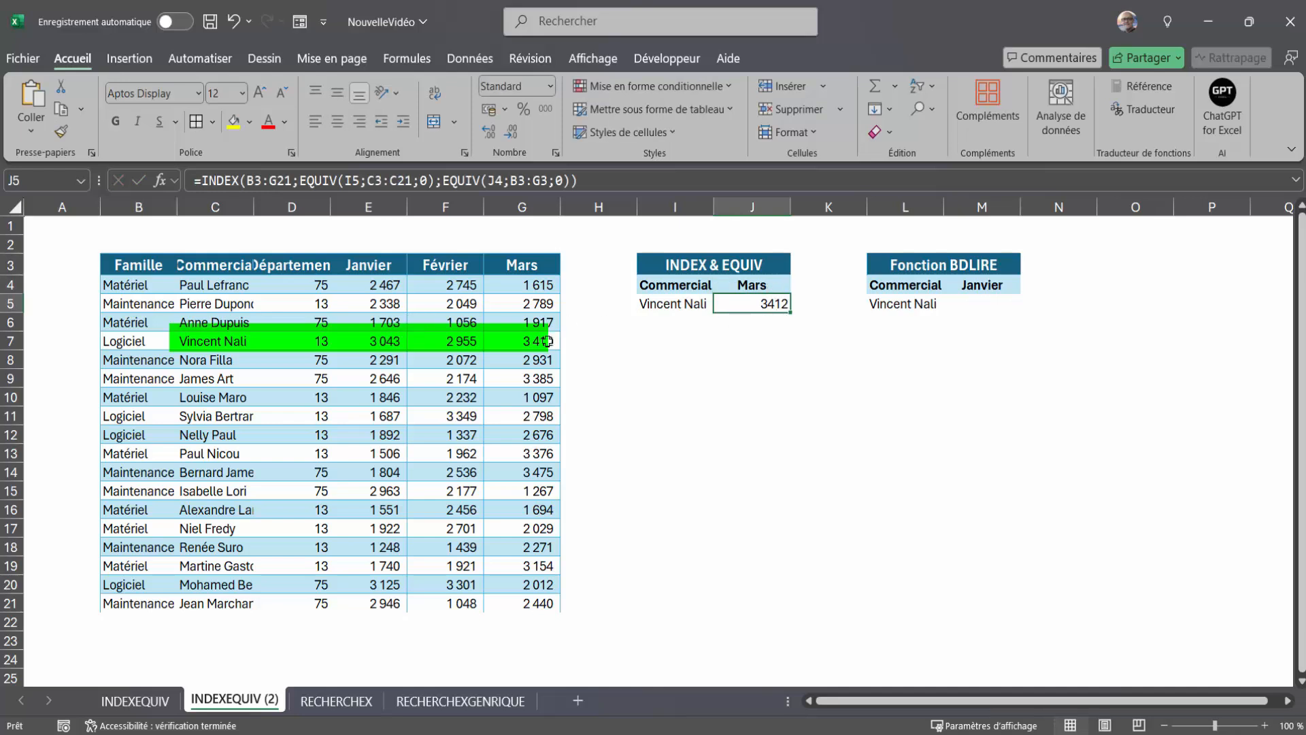
# Step: Begin a BDLIRE formula in M5 with B3:G21 as the database
pyautogui.click(987, 306)
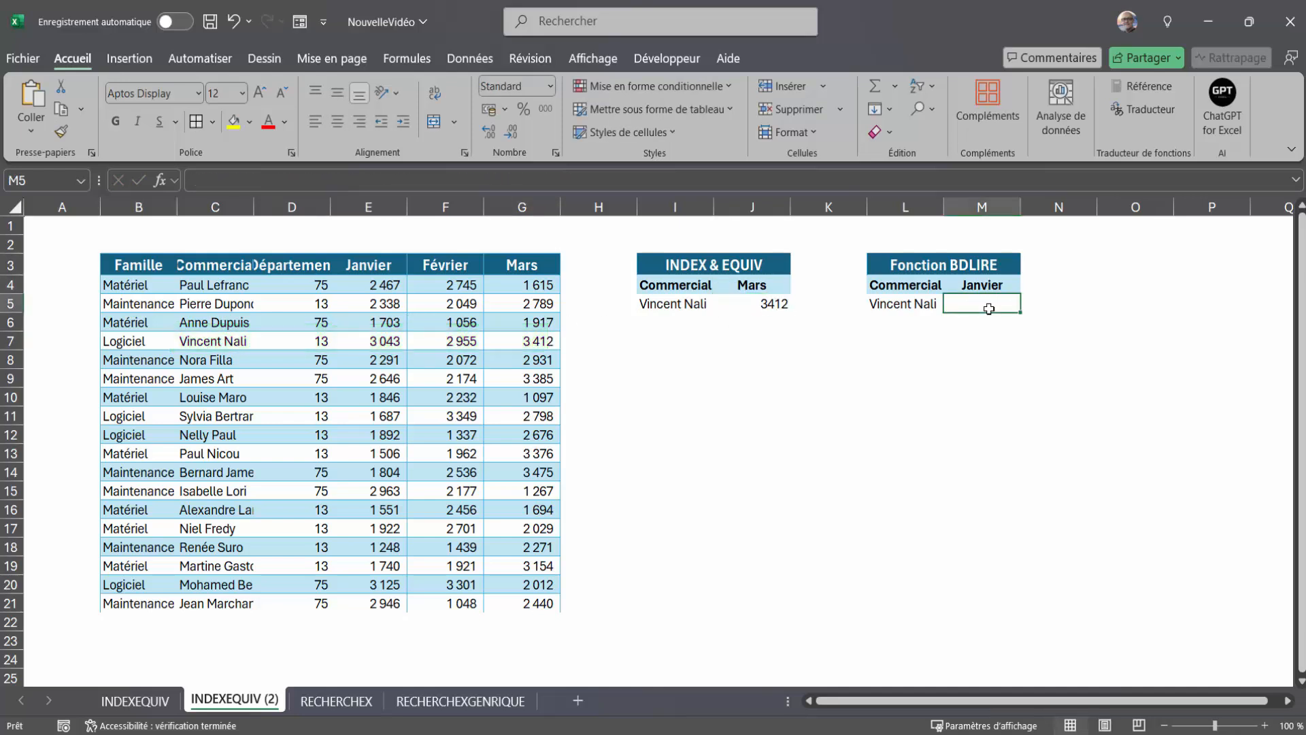
pyautogui.write('=')
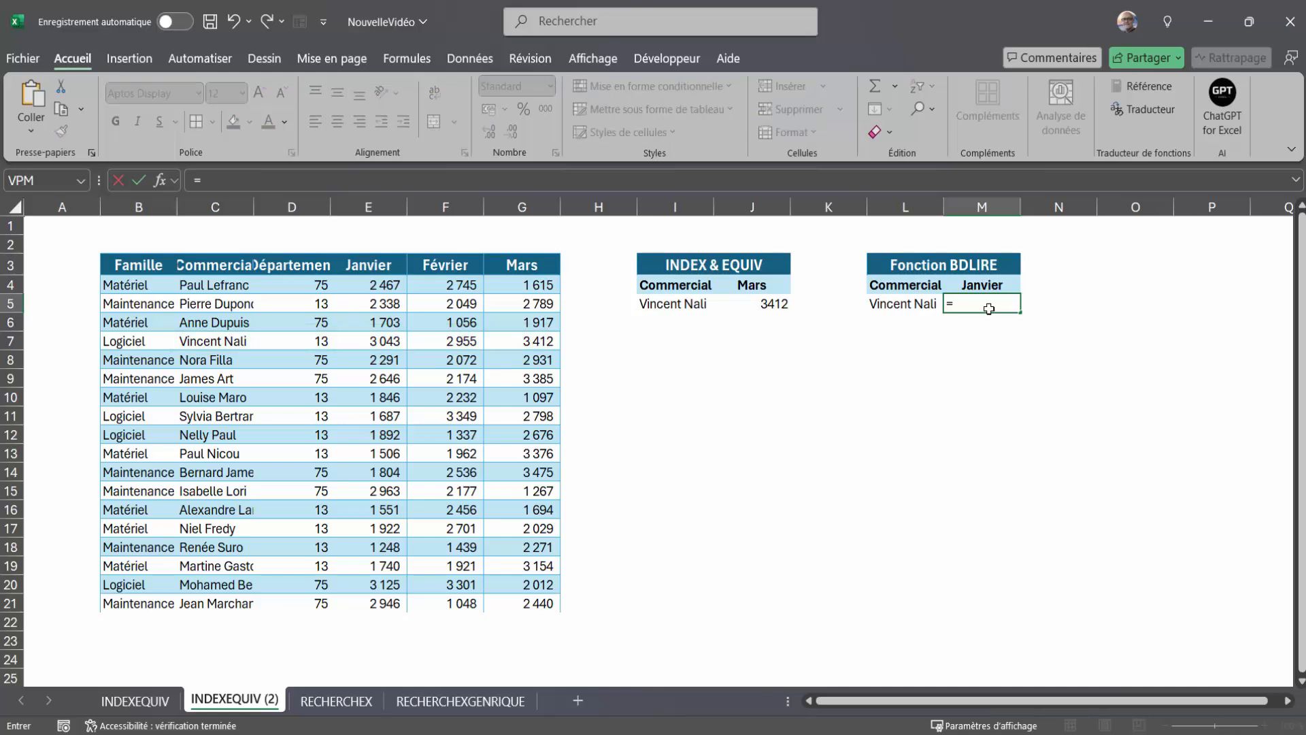
pyautogui.write('BDLIRE(')
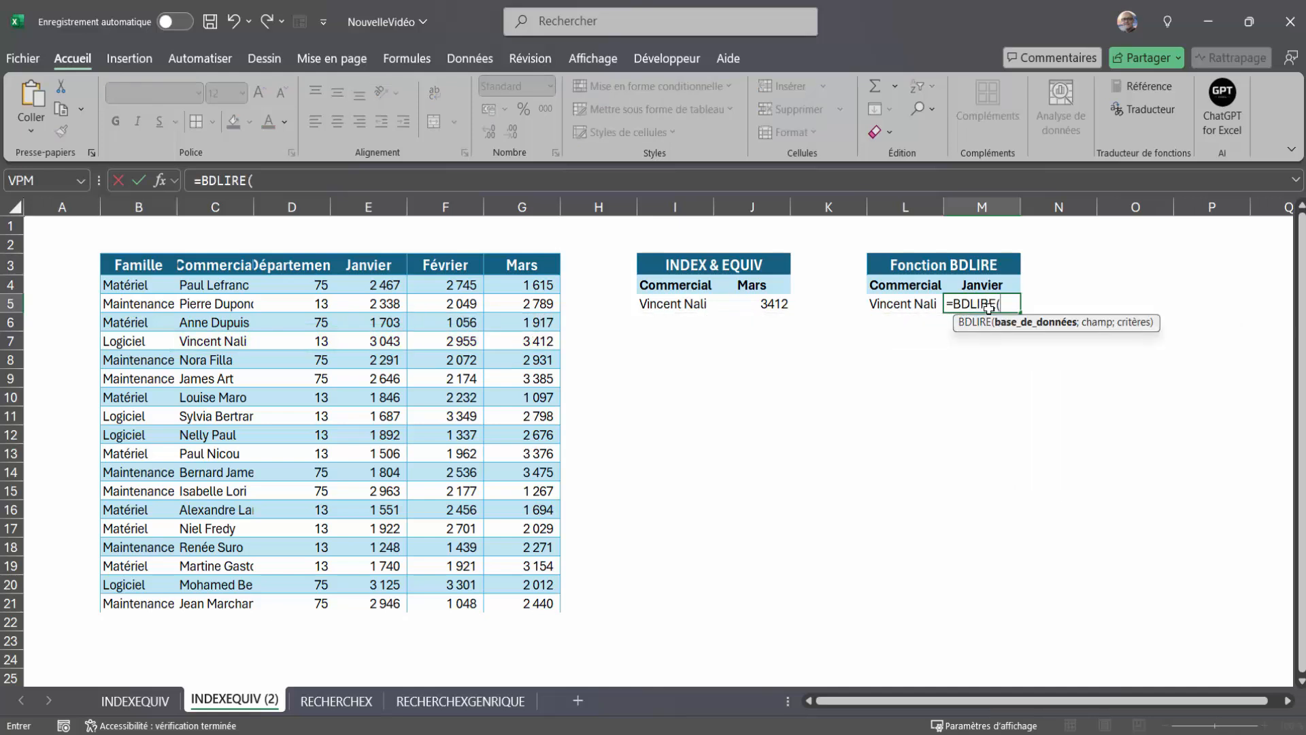
pyautogui.moveTo(136, 265); pyautogui.dragTo(507, 598)
pyautogui.write(';')
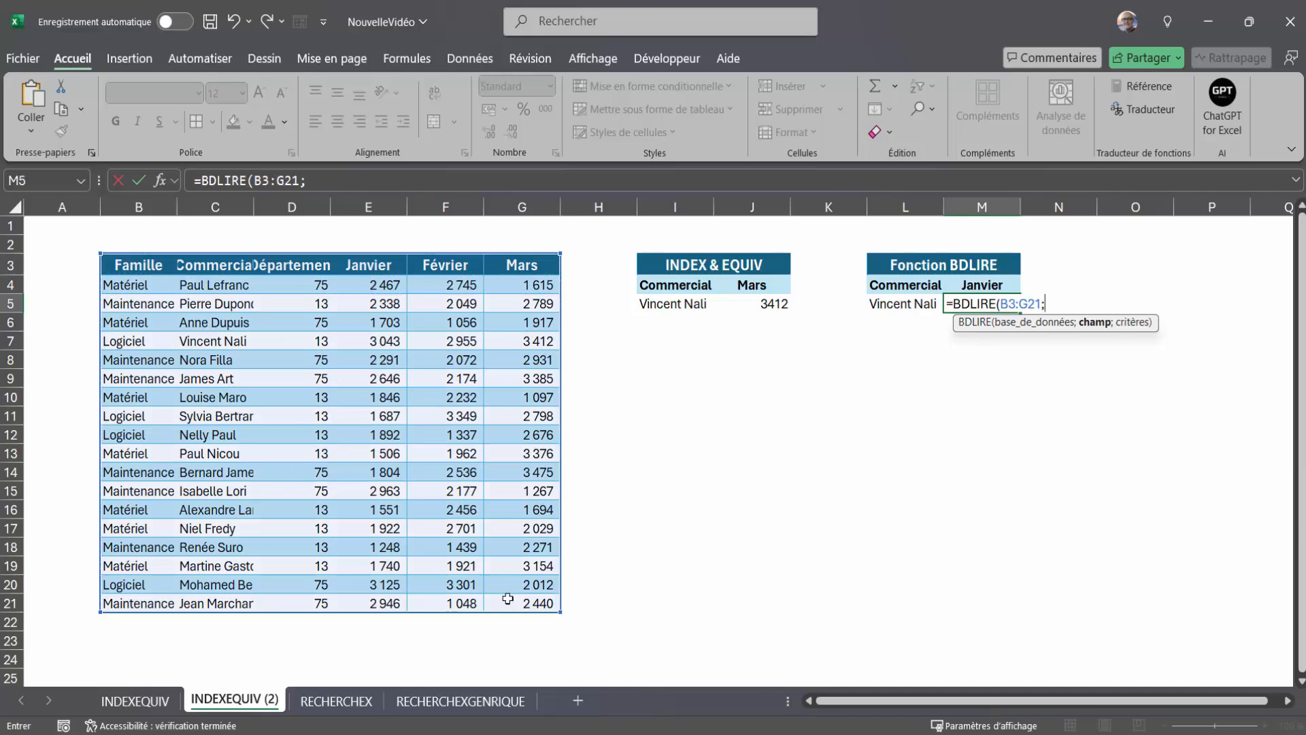
# Step: Complete the BDLIRE formula in M5 with M4 as the field and L4:L5 as the criteria
pyautogui.click(979, 286)
pyautogui.write(';')
pyautogui.click(897, 284)
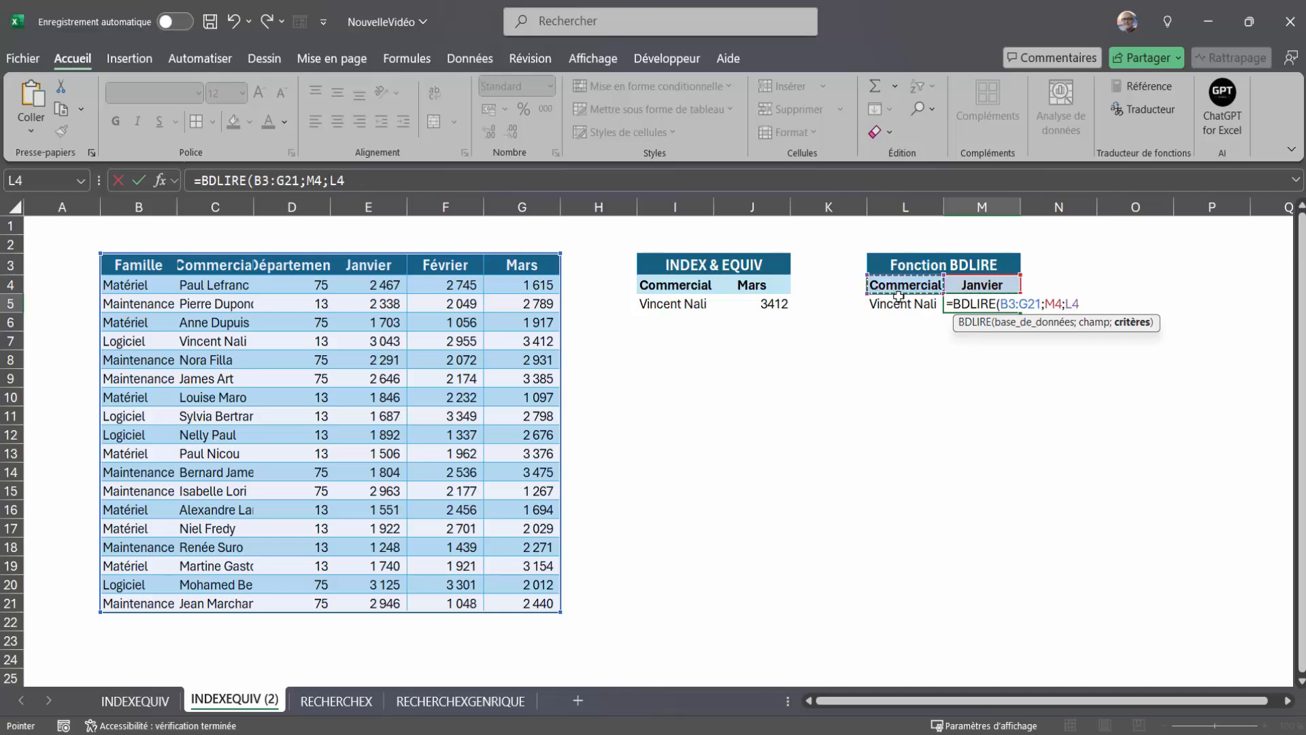
pyautogui.moveTo(896, 284); pyautogui.dragTo(898, 300)
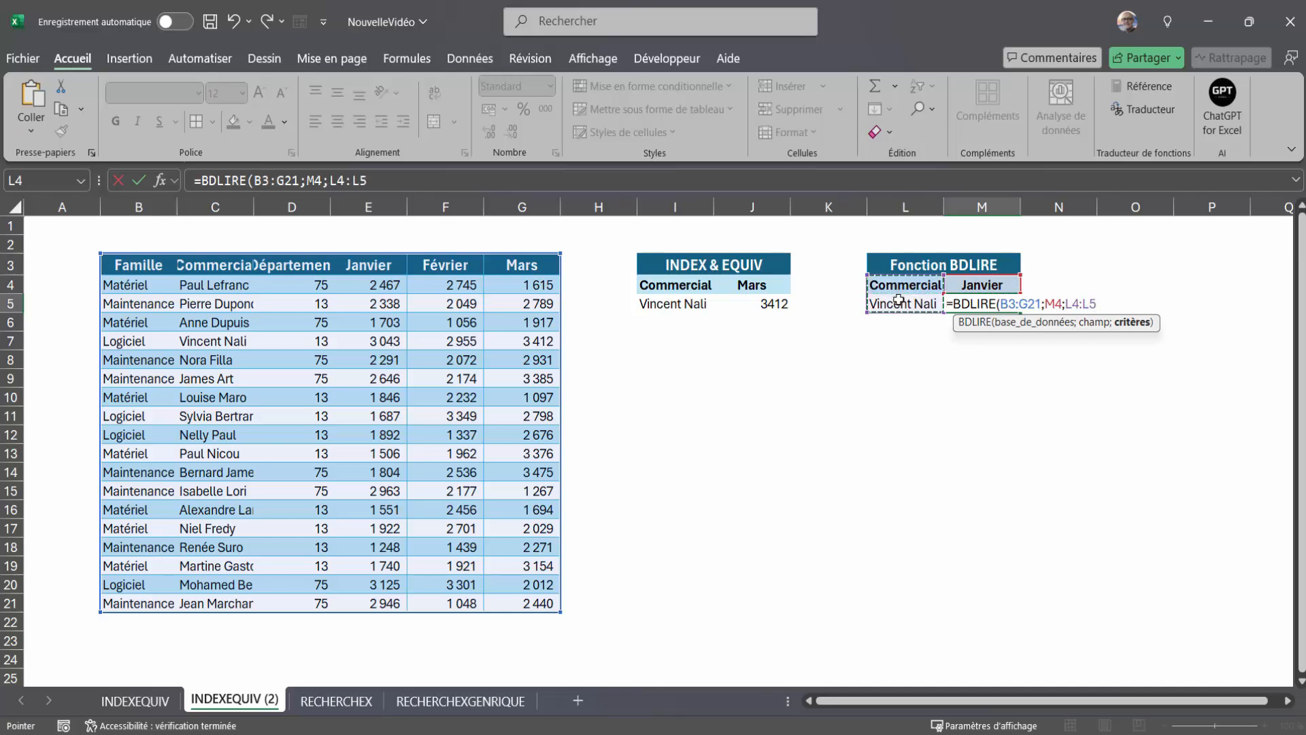
pyautogui.write(')')
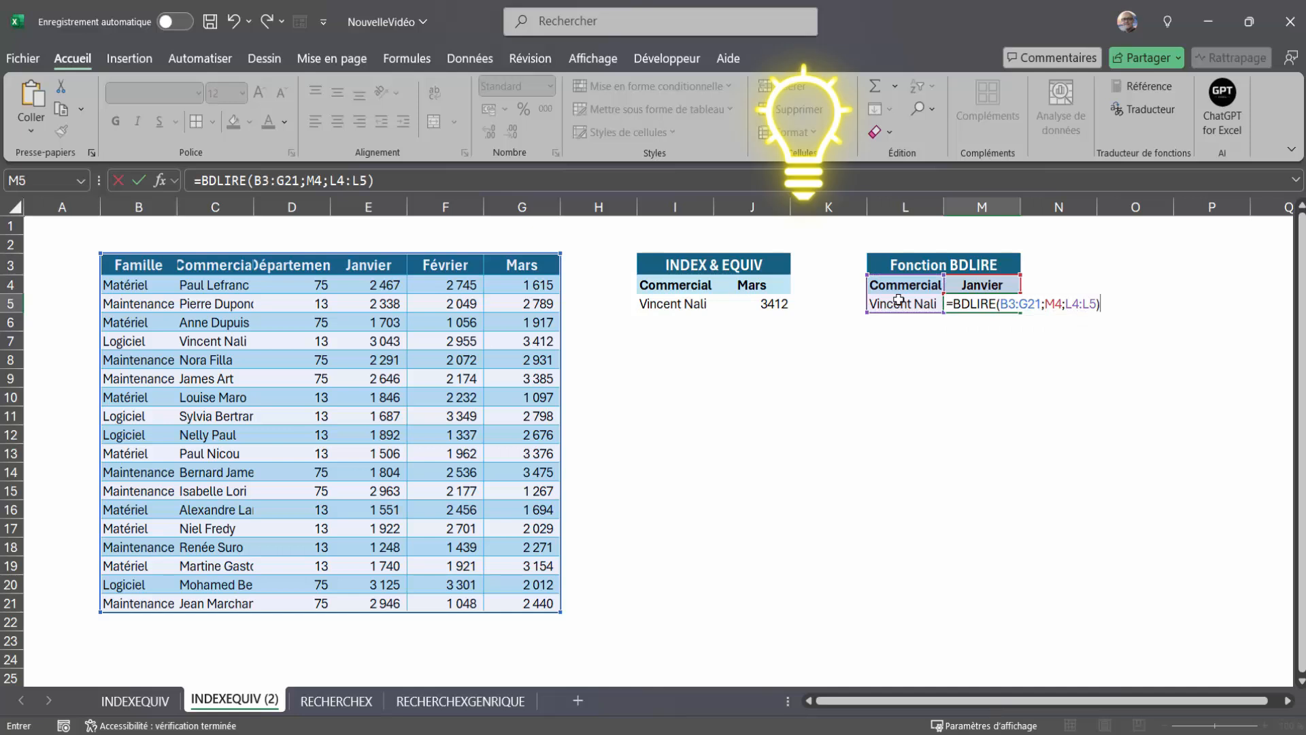
pyautogui.press('Return')
pyautogui.press('Up')
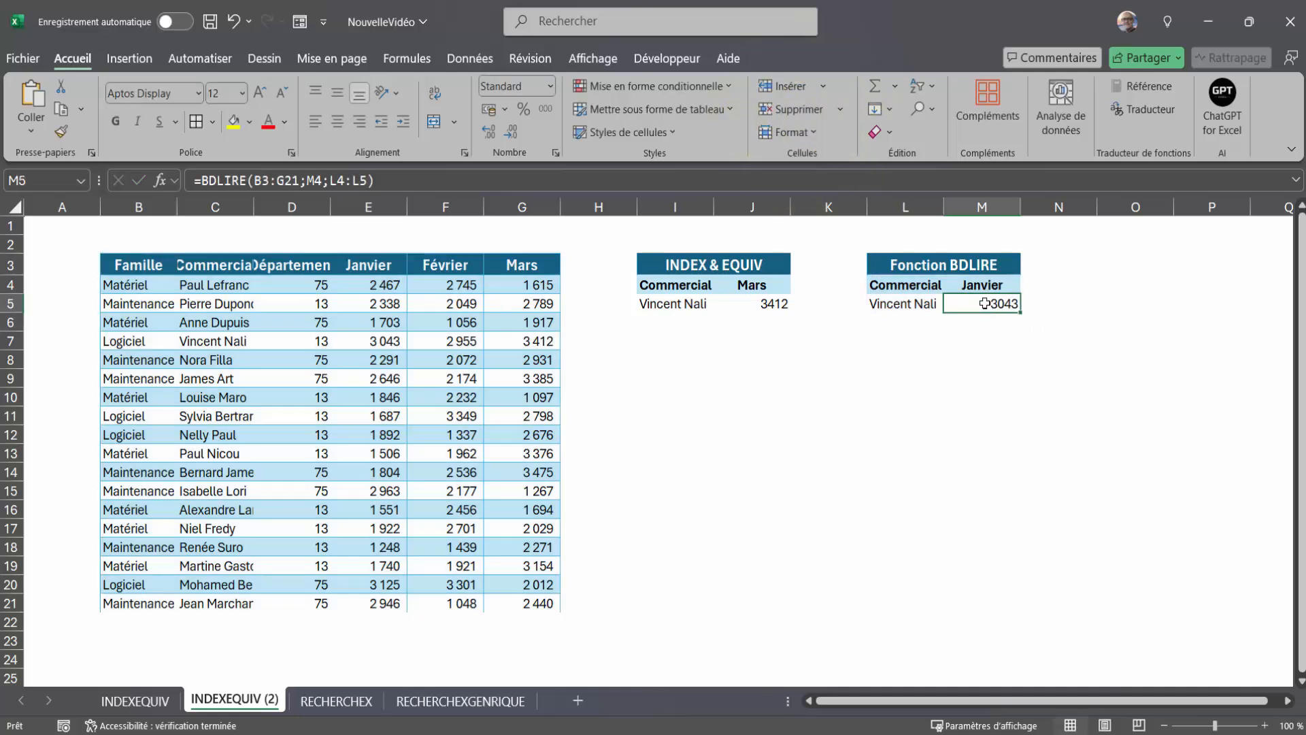
# Step: Set the month in J4 of the INDEX & EQUIV block to Janvier
pyautogui.click(763, 280)
pyautogui.write('Javi')
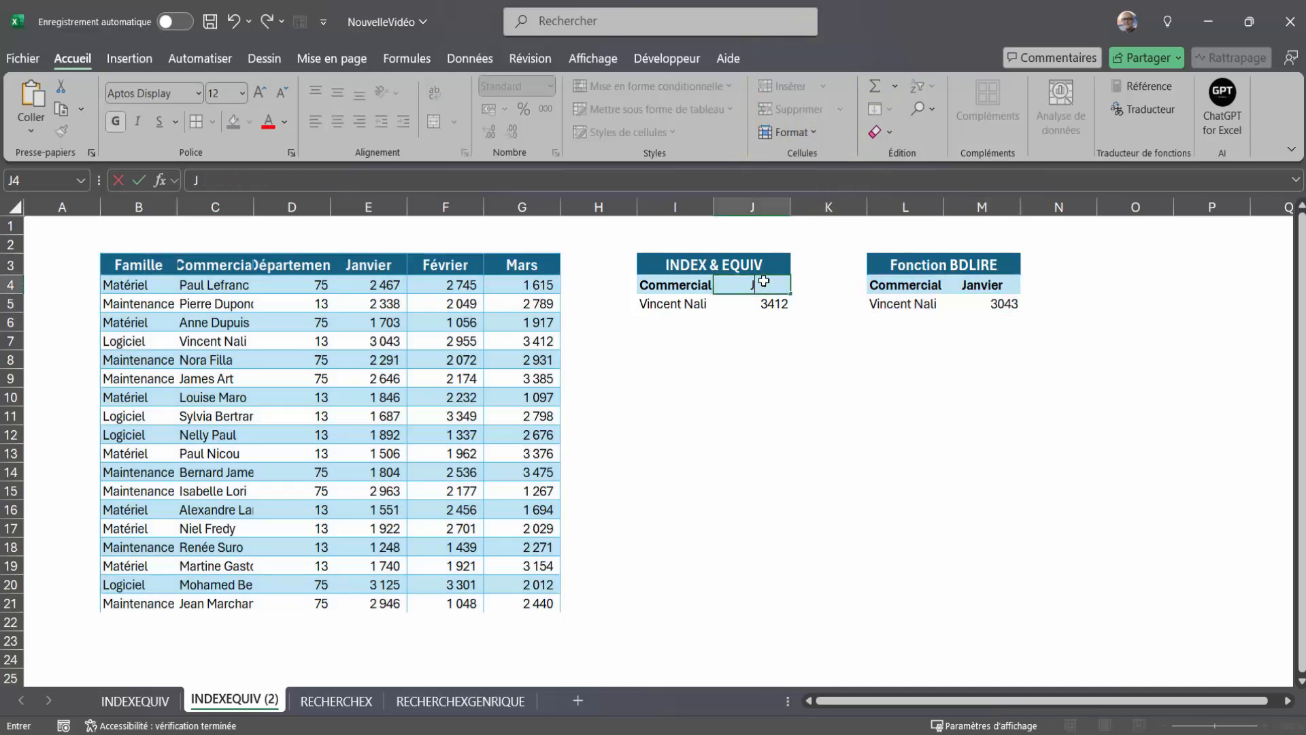
pyautogui.press('BackSpace')
pyautogui.press('BackSpace')
pyautogui.write('nvier')
pyautogui.press('Return')
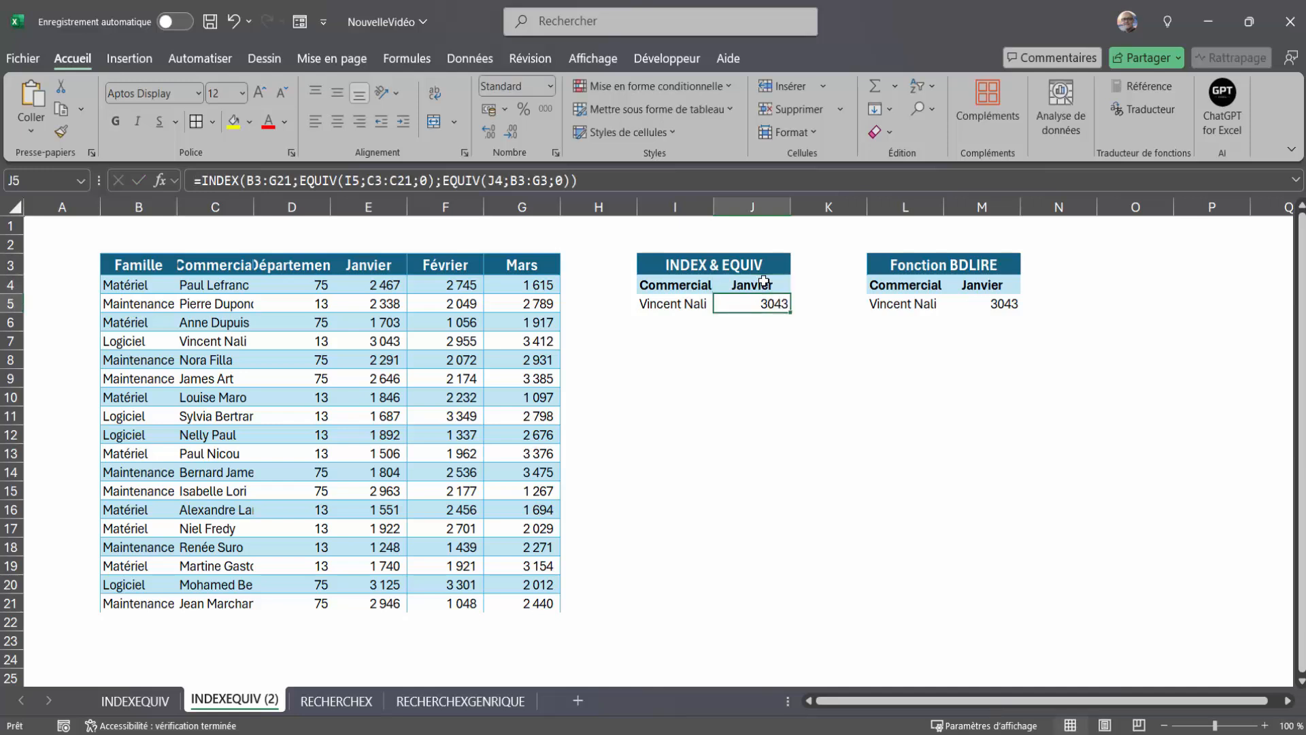
# Step: Test the BDLIRE formula by setting the month in M4 to Février
pyautogui.click(982, 283)
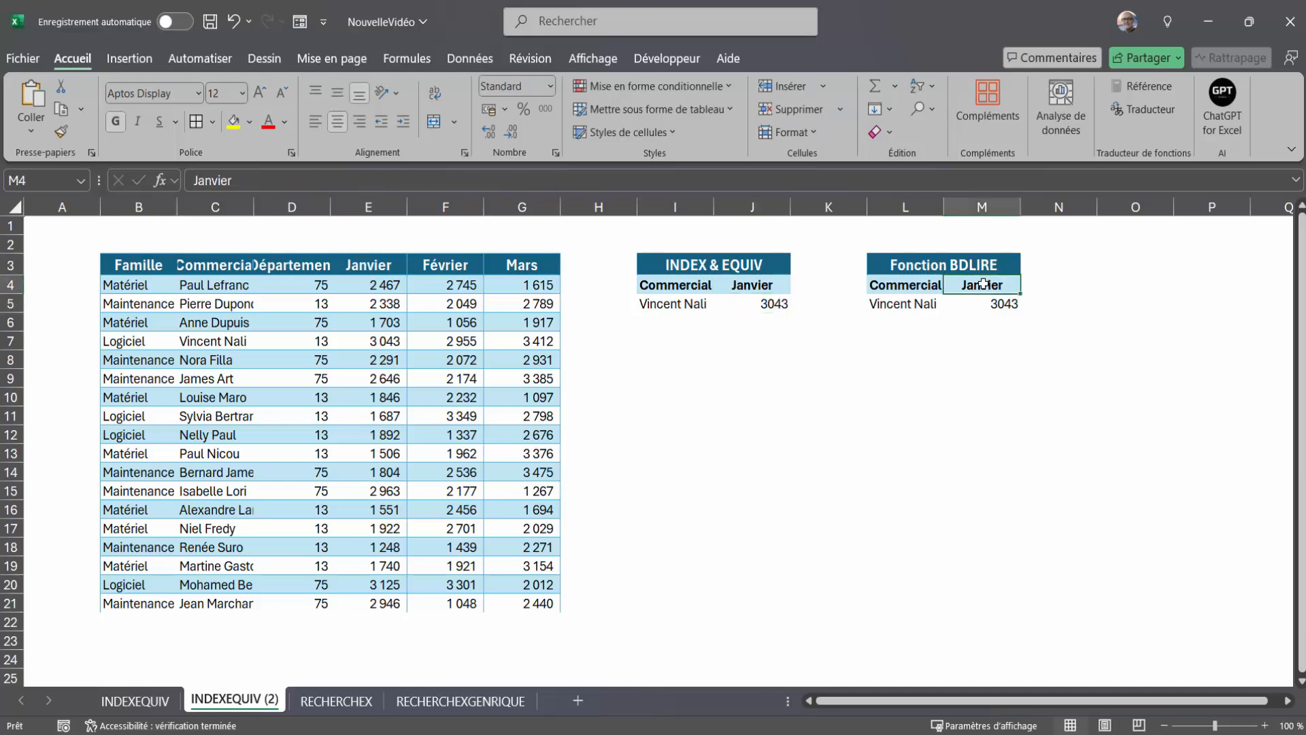
pyautogui.write('F')
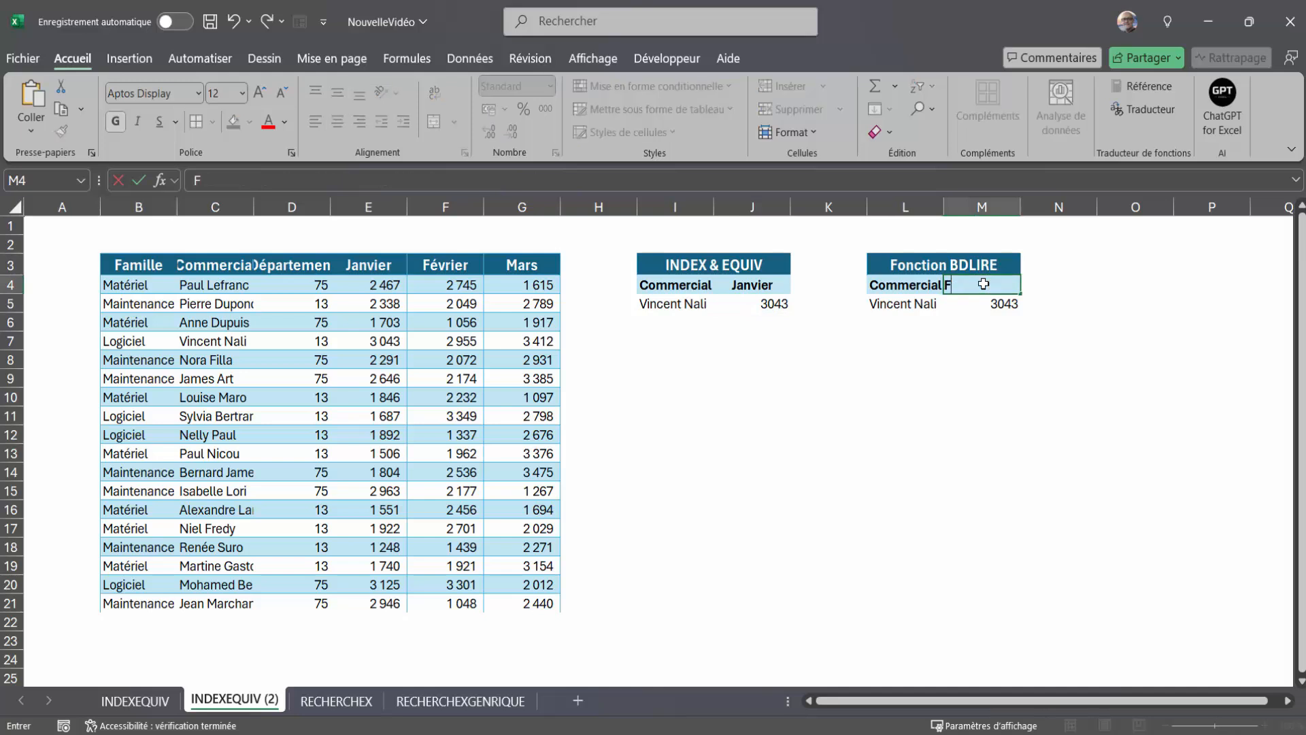
pyautogui.write('évrier')
pyautogui.press('Return')
# Step: Set the month in M4 of the Fonction BDLIRE block to Mars
pyautogui.click(983, 284)
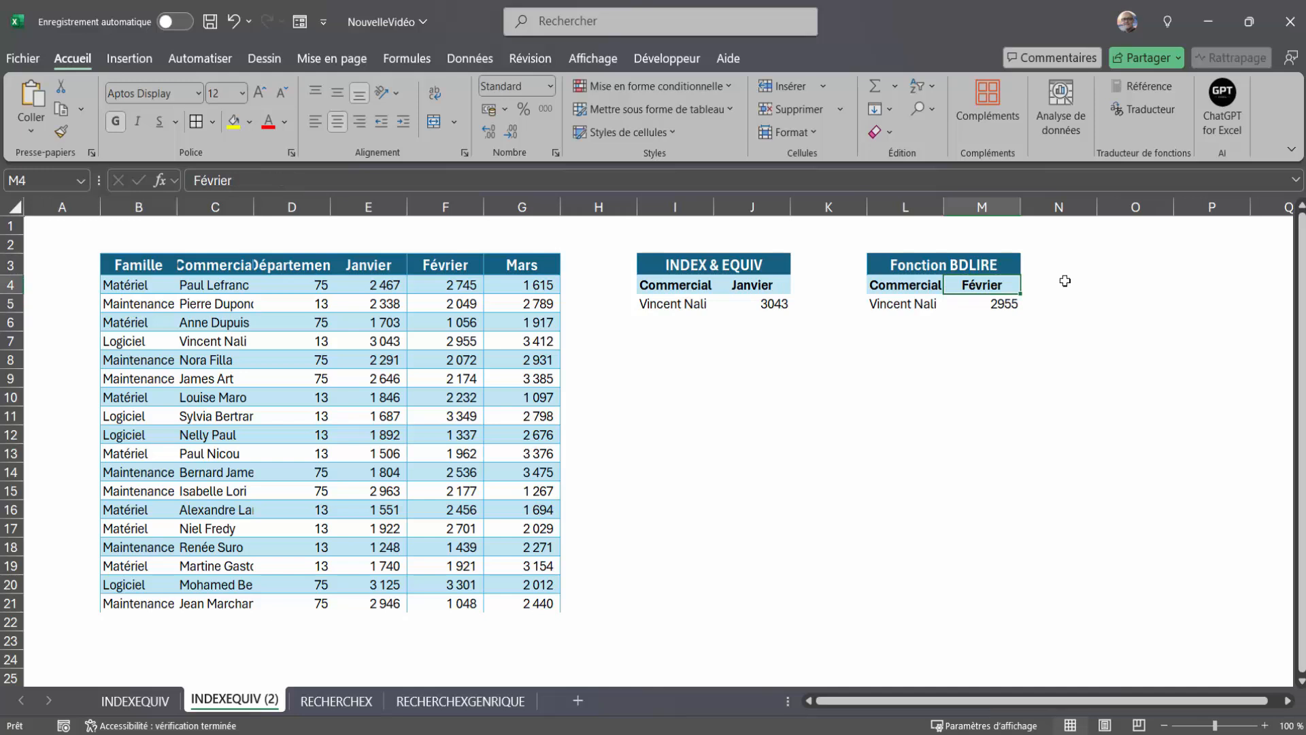
pyautogui.write('Mars')
pyautogui.press('Return')
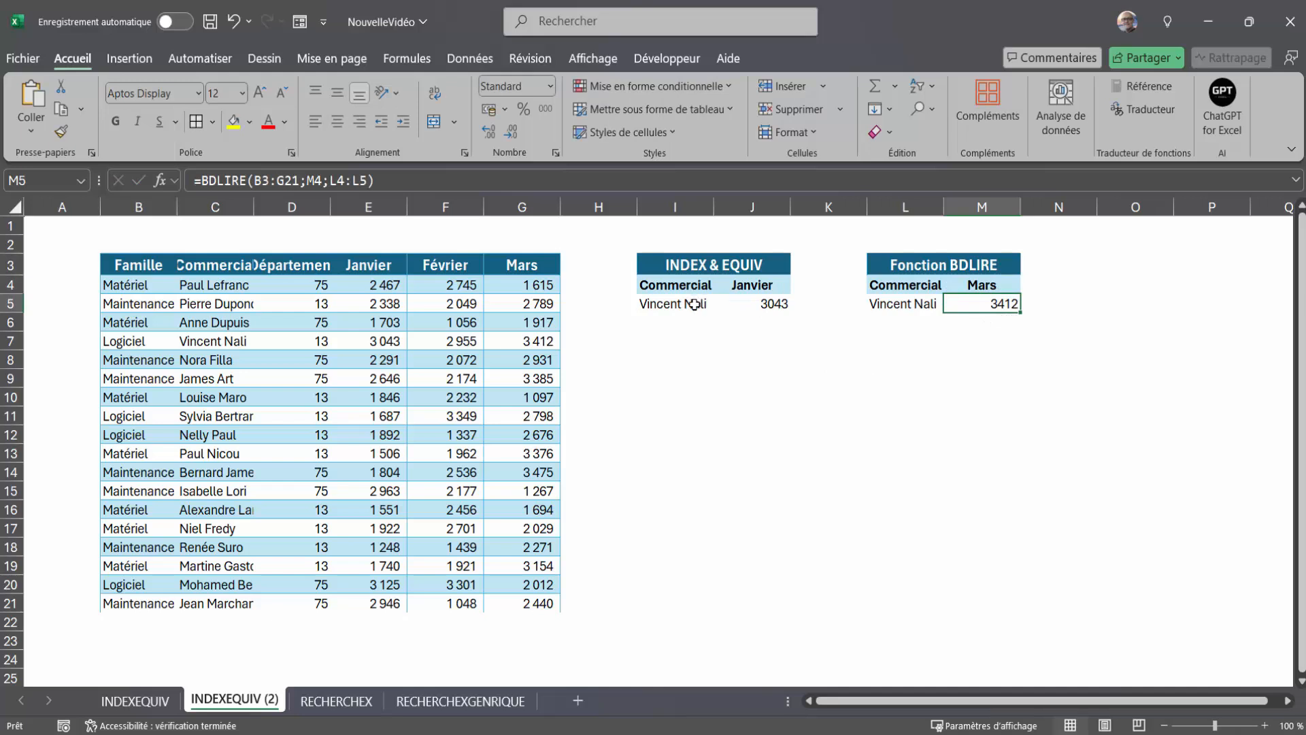
# Step: Compare the INDEX with double EQUIV formula in J5 with the BDLIRE formula in M5
pyautogui.click(748, 306)
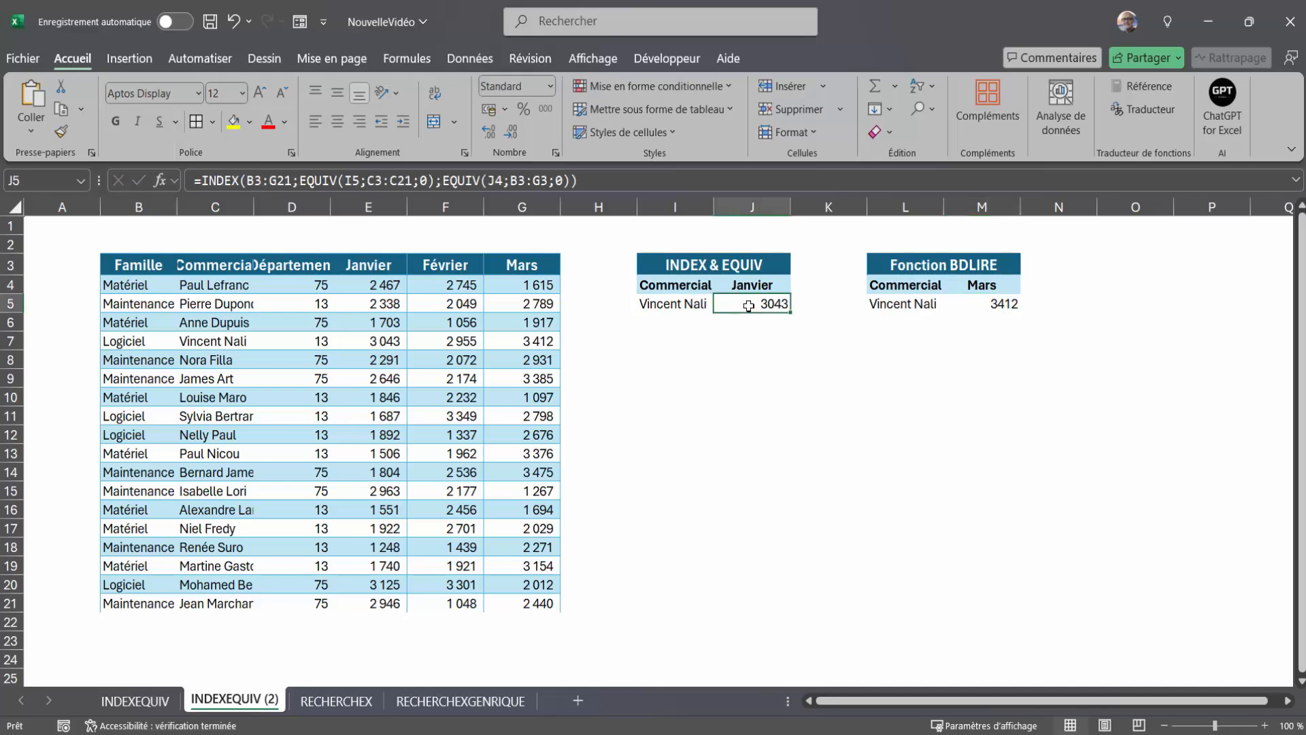
pyautogui.click(976, 308)
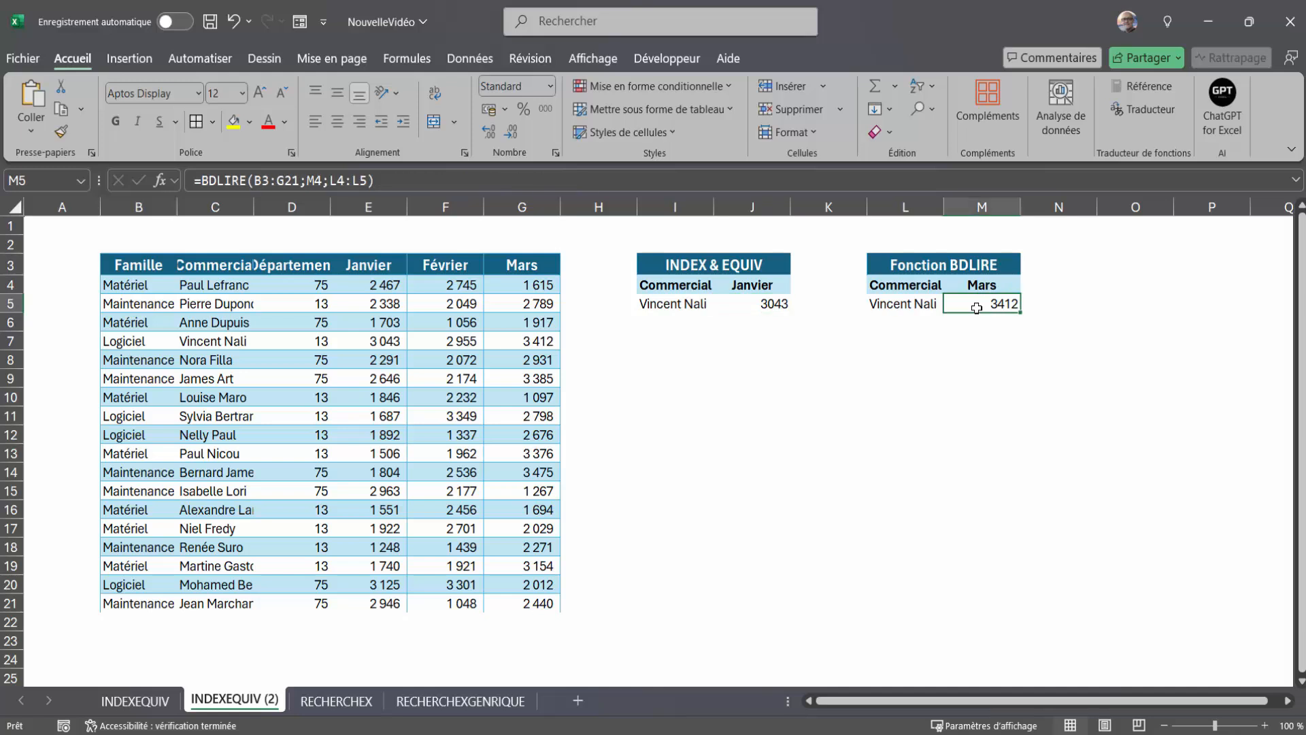
pyautogui.click(764, 304)
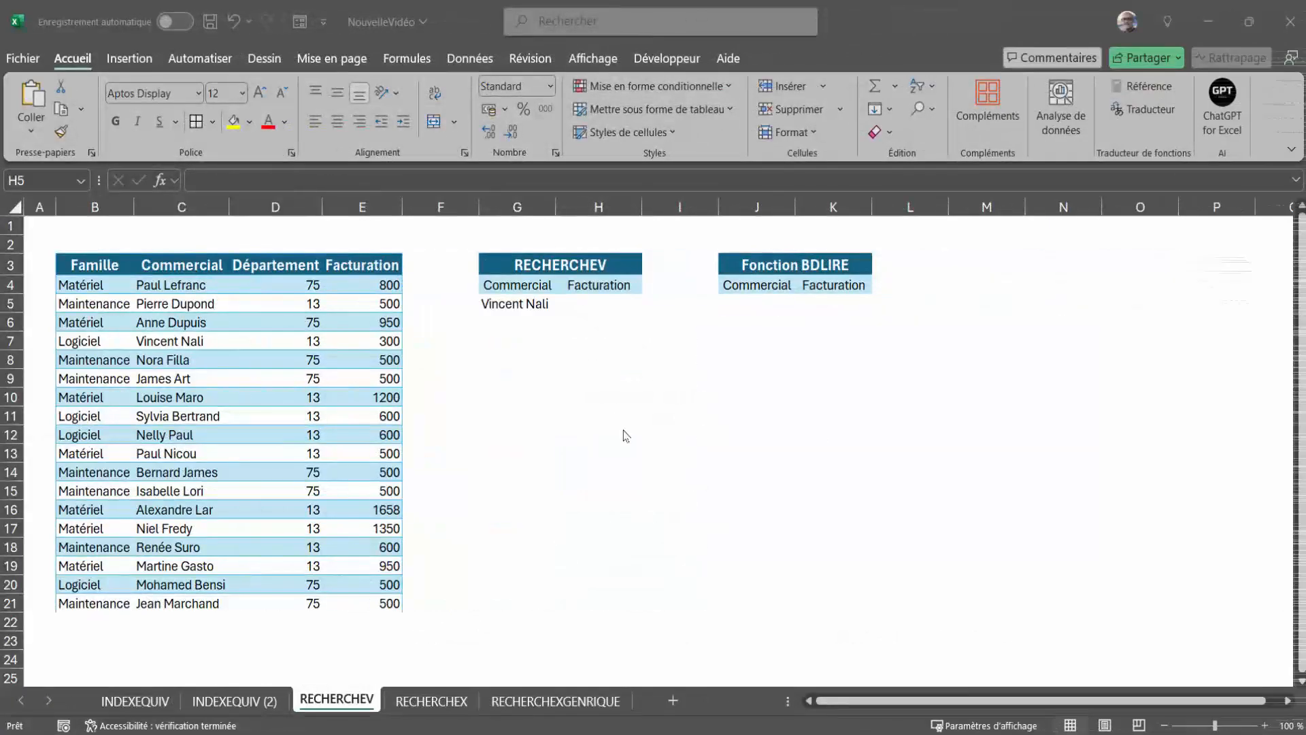
# Step: Enter the formula =RECHERCHEV(G5;C3:E21;3;FAUX) in H5 to look up the salesperson's Facturation
pyautogui.click(591, 307)
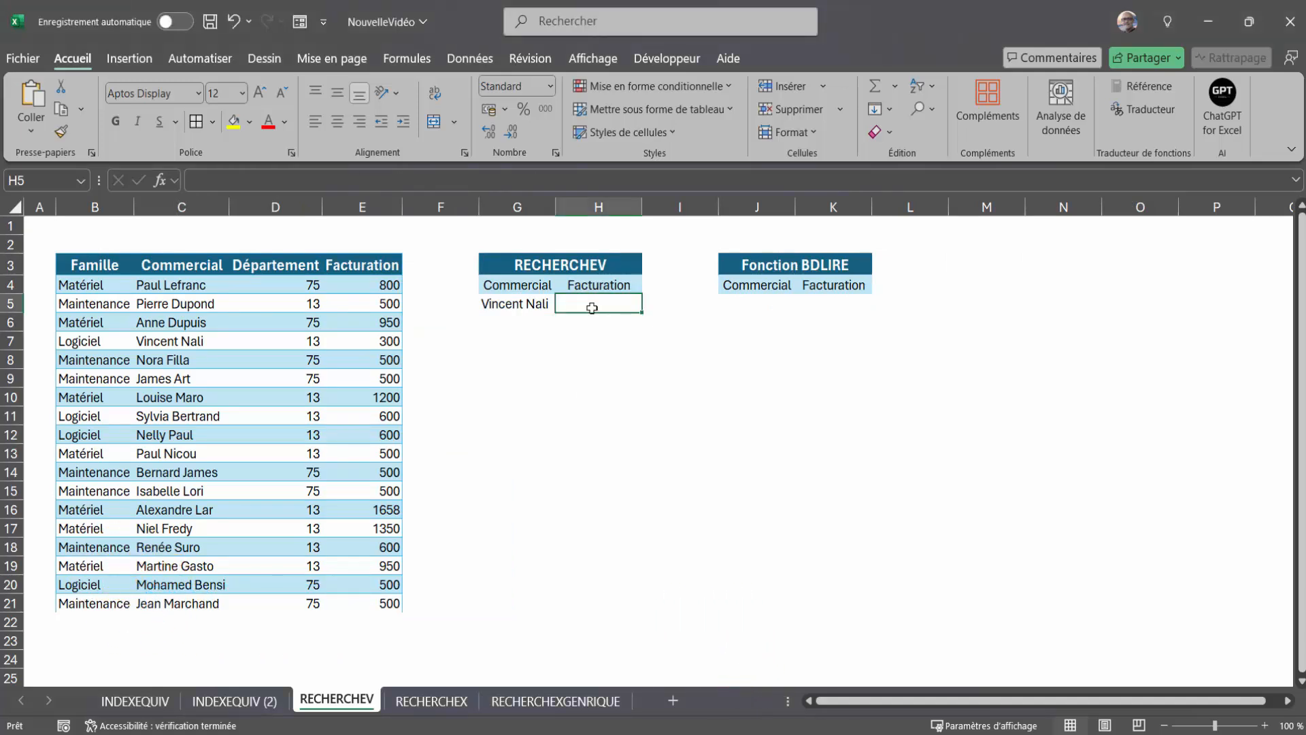
pyautogui.write('=rech')
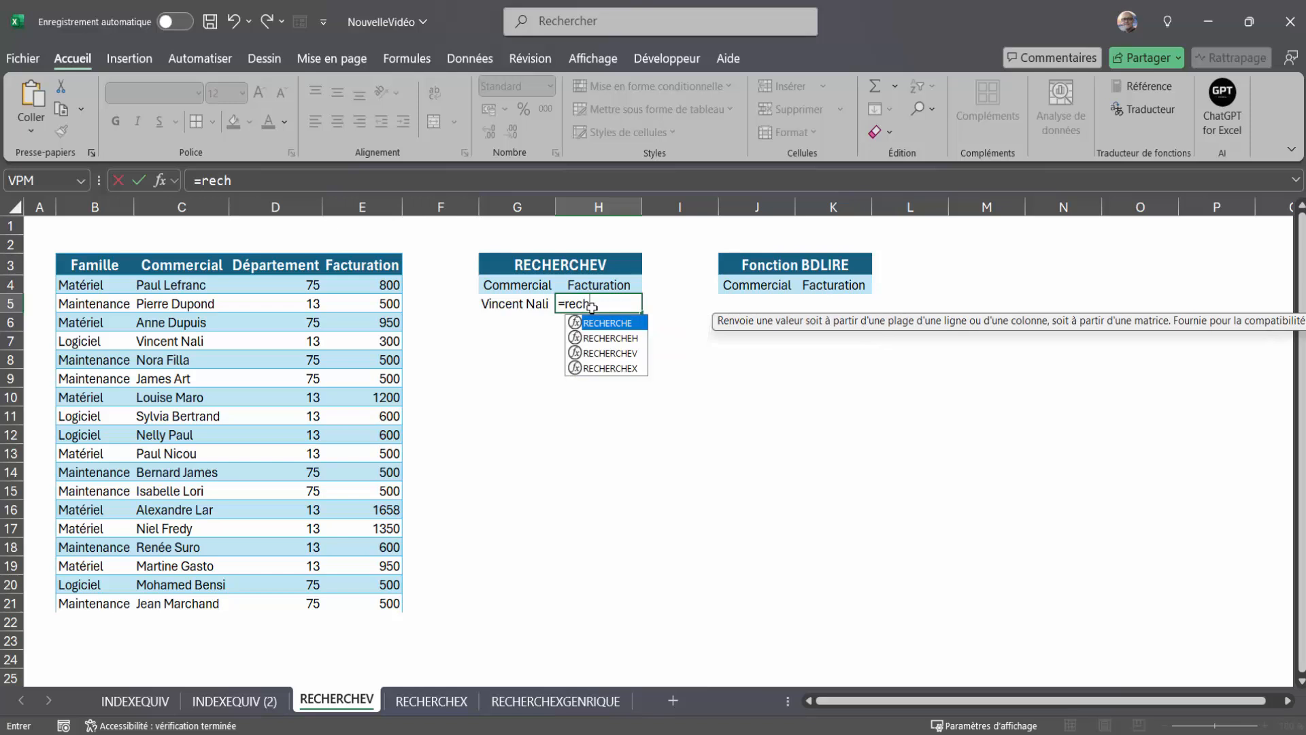
pyautogui.write('erchev(')
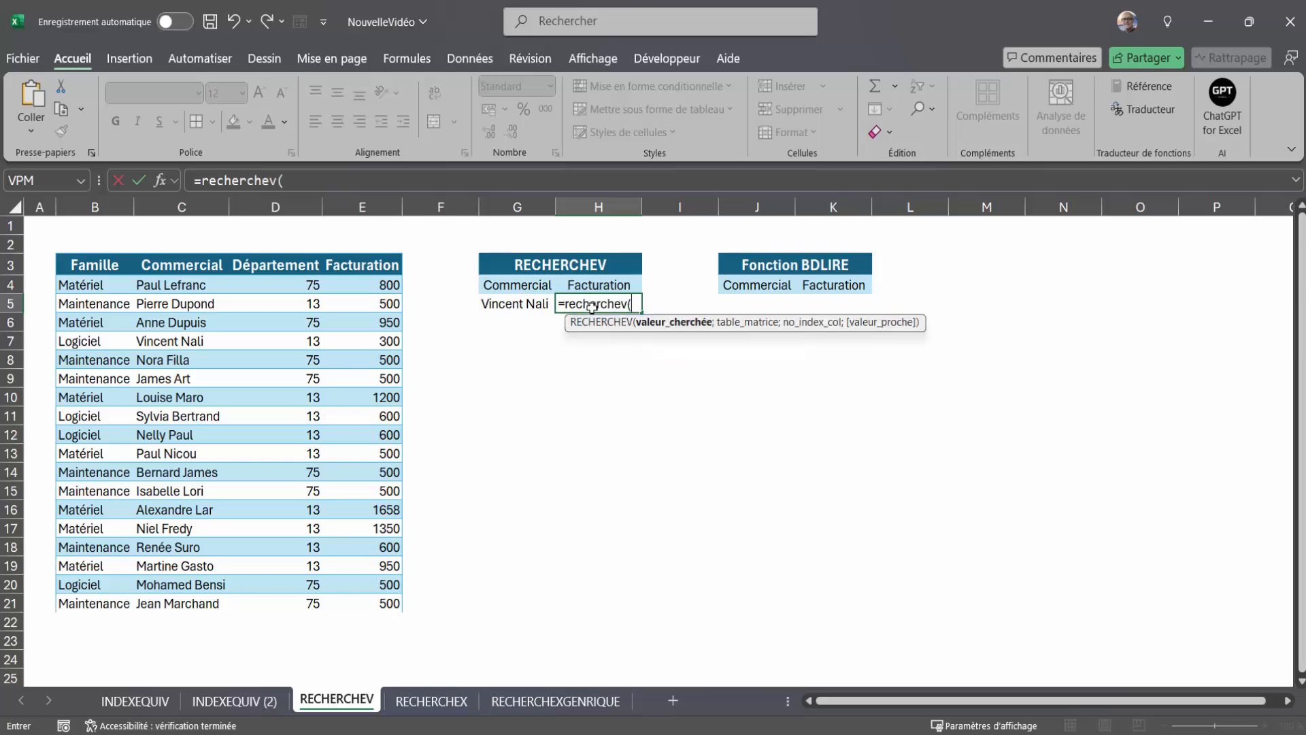
pyautogui.click(518, 304)
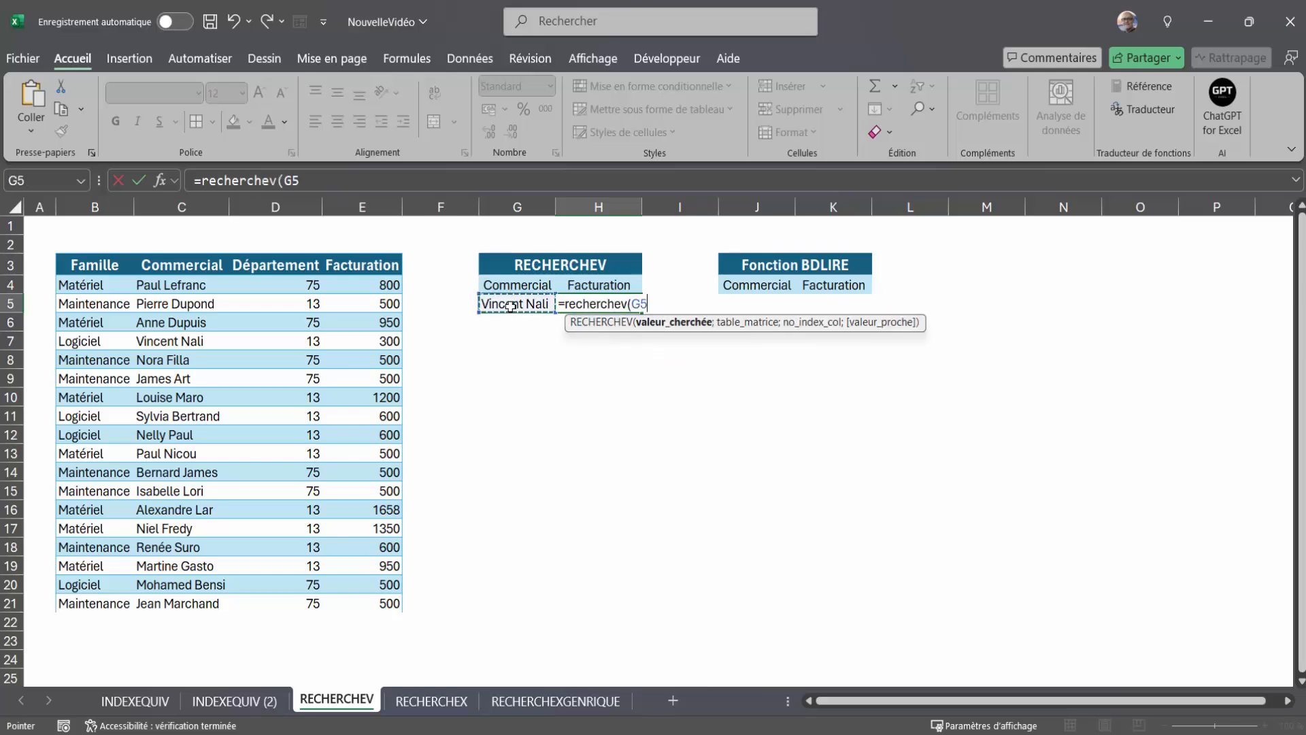
pyautogui.write(';')
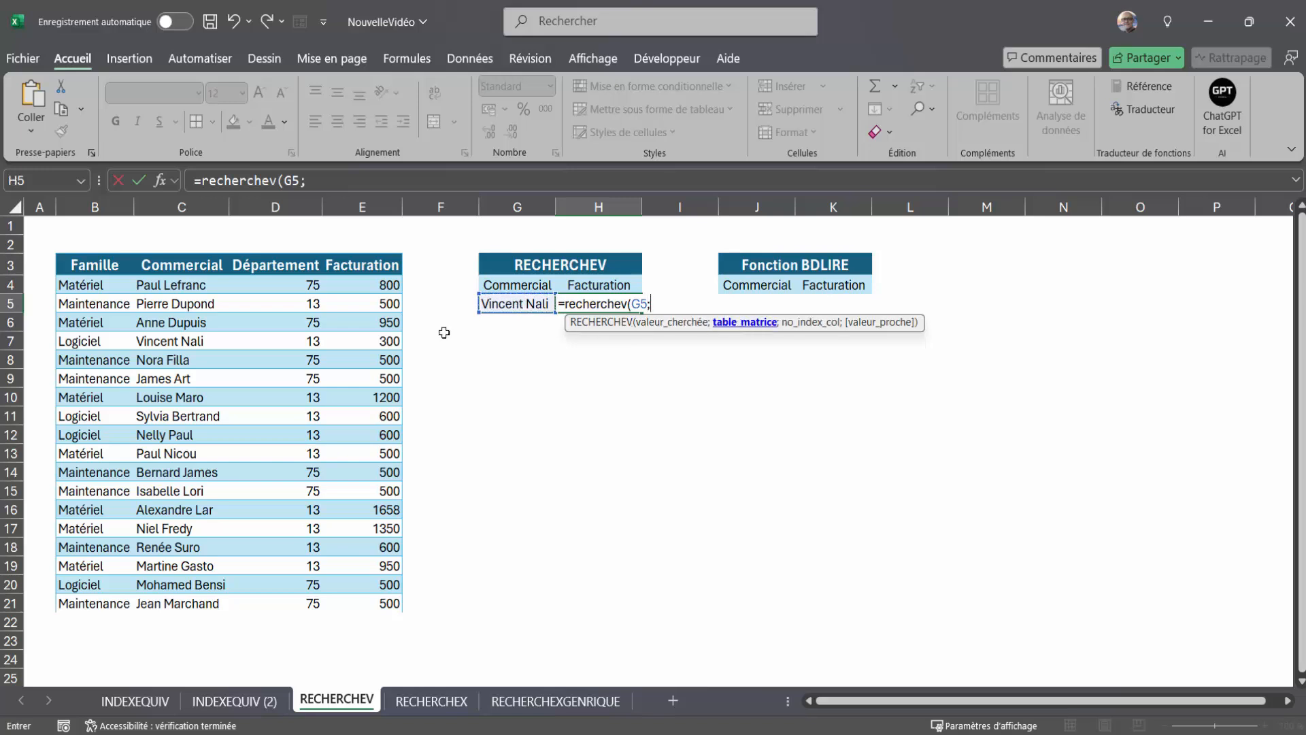
pyautogui.click(178, 270)
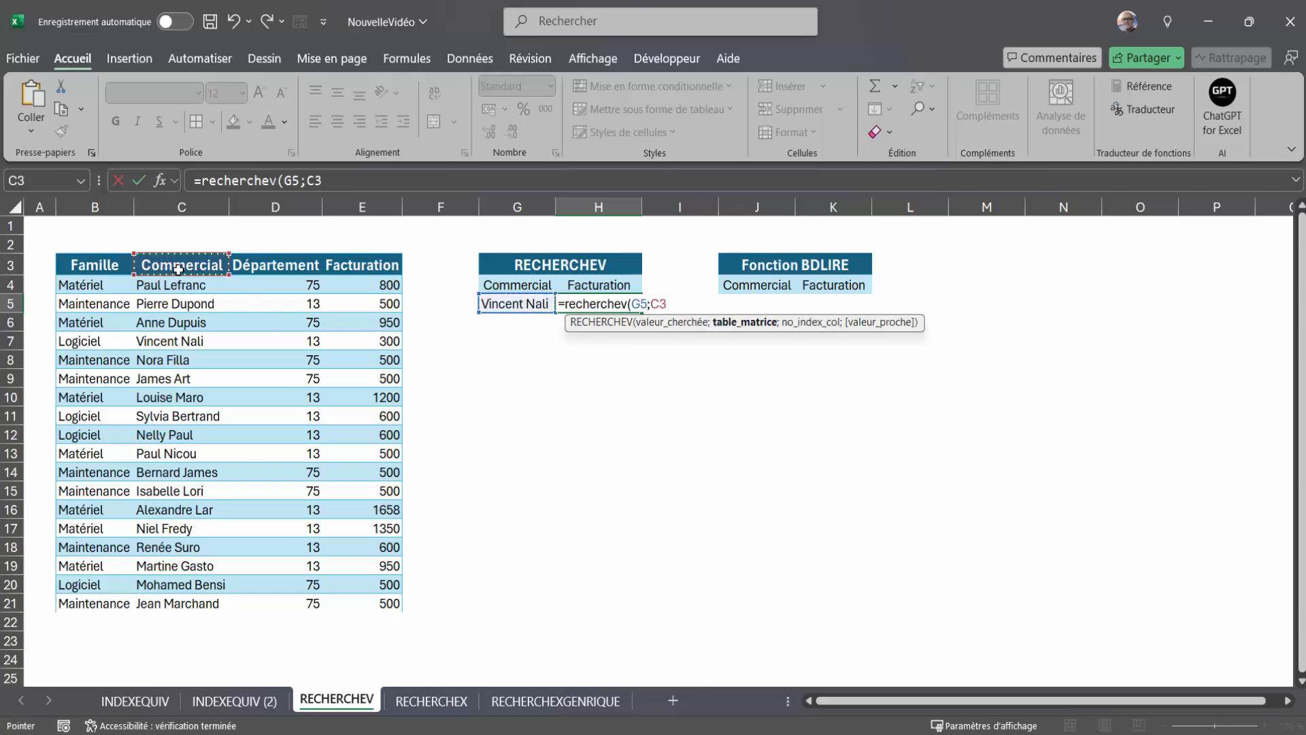
pyautogui.moveTo(97, 261); pyautogui.dragTo(93, 339)
pyautogui.moveTo(164, 263); pyautogui.dragTo(352, 606)
pyautogui.write(';')
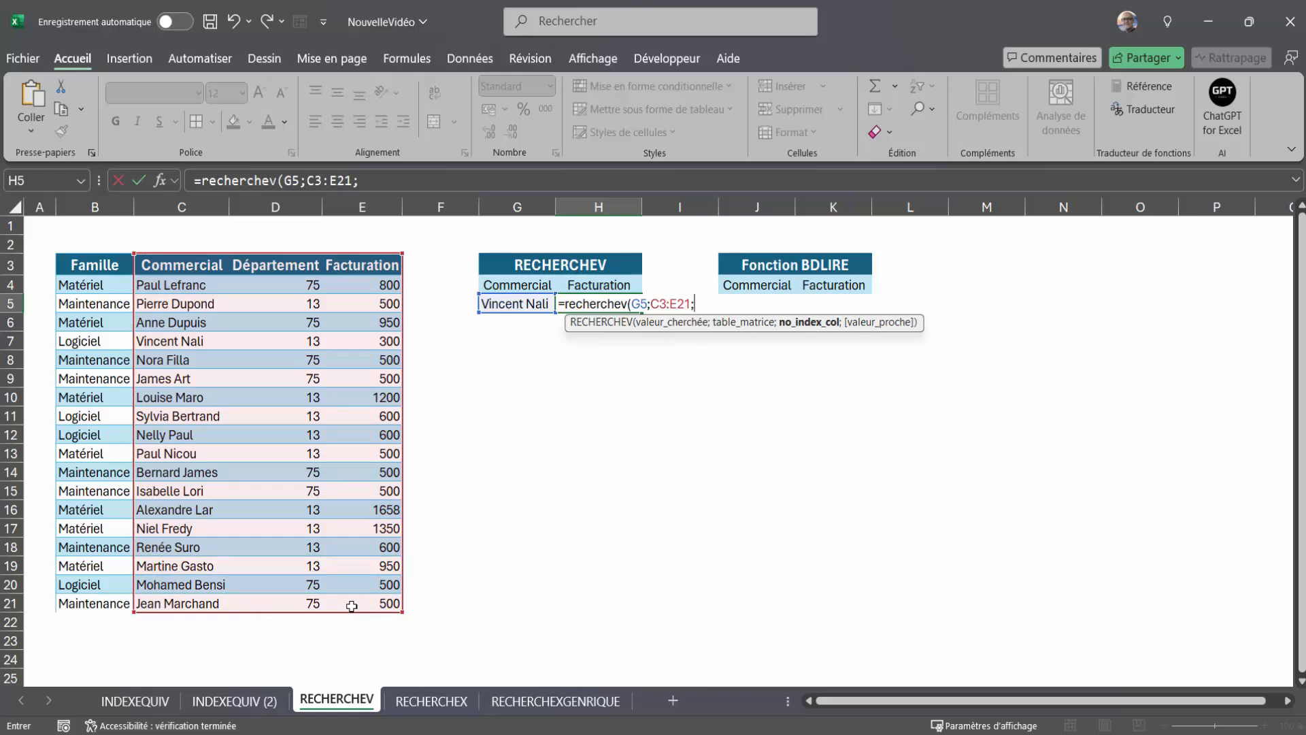
pyautogui.write('3;')
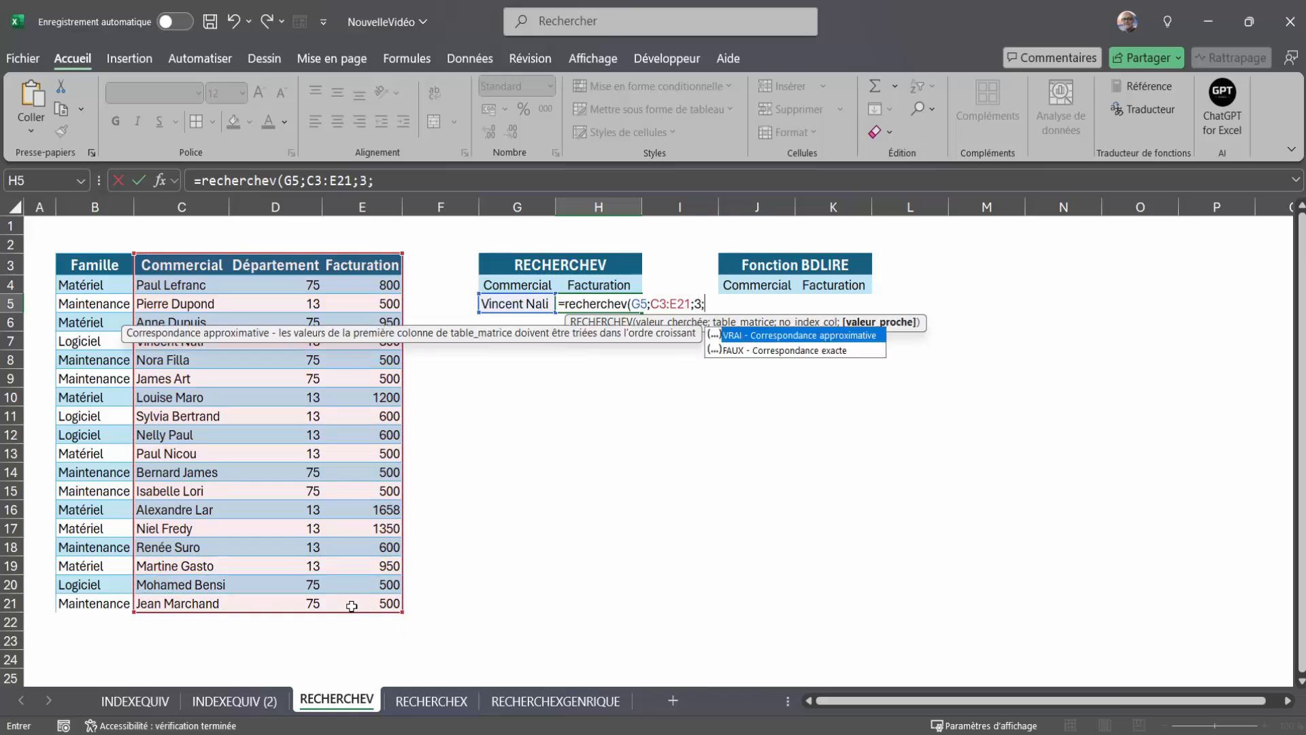
pyautogui.write('faux)')
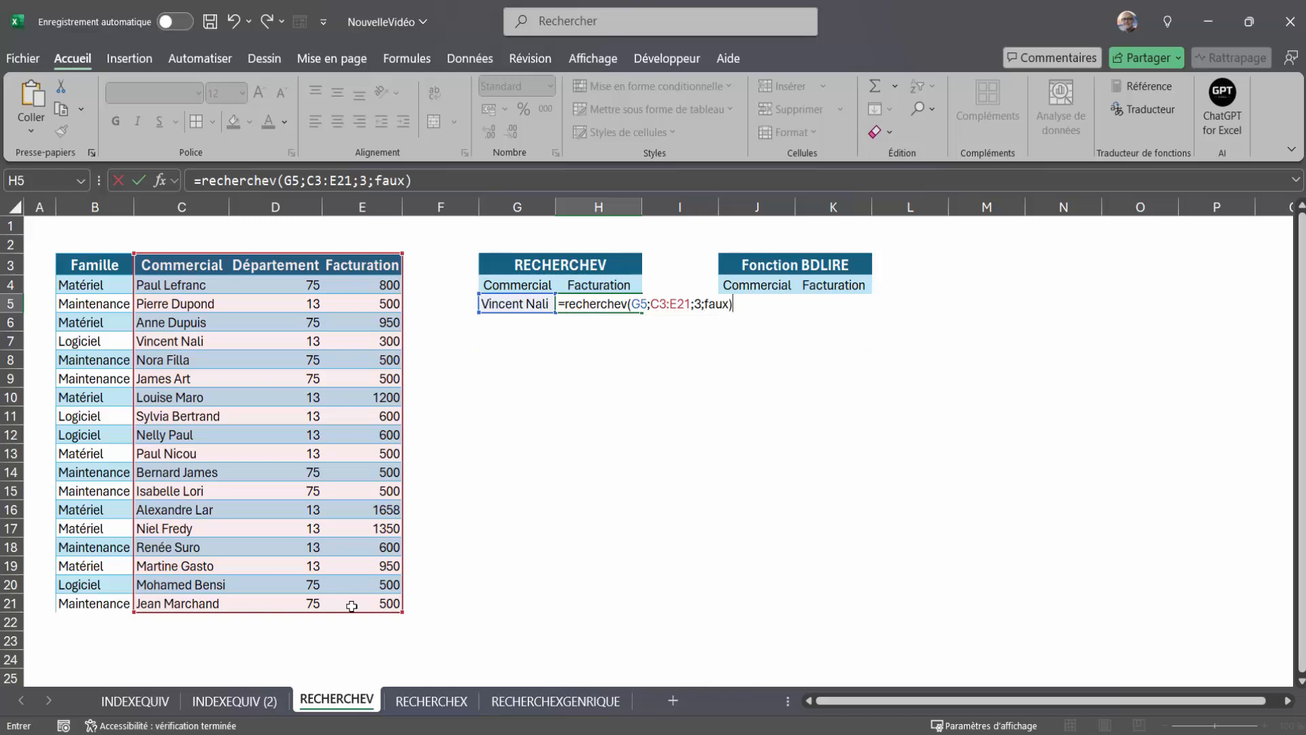
pyautogui.press('Return')
pyautogui.press('Up')
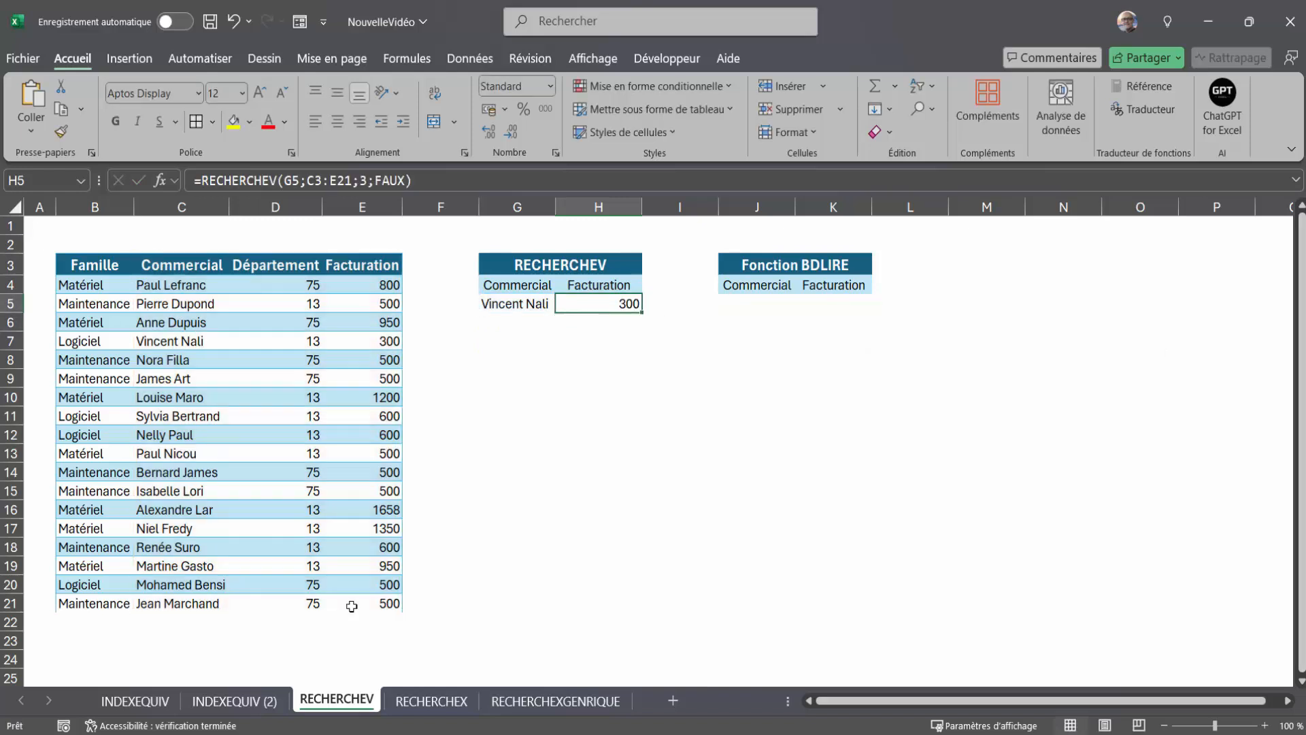
# Step: Change the result header in H4 of the RECHERCHEV block to Département
pyautogui.click(593, 283)
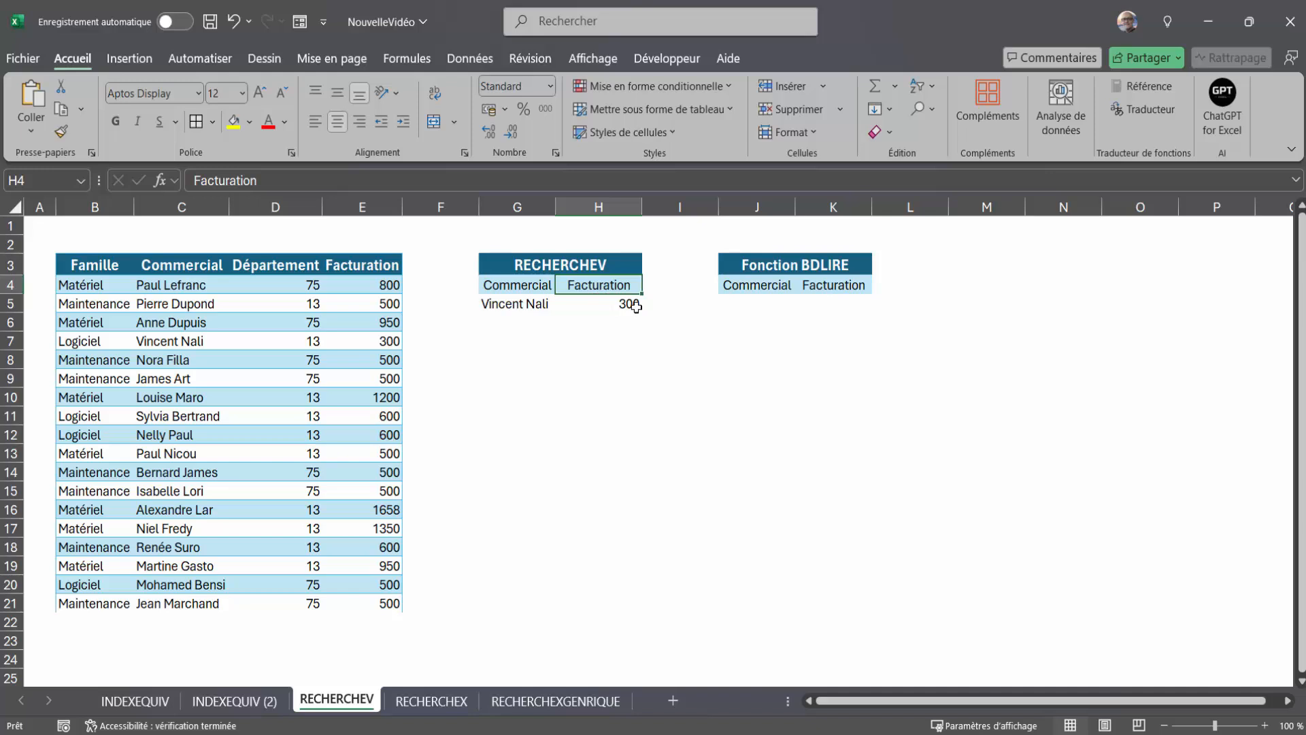
pyautogui.write('Département')
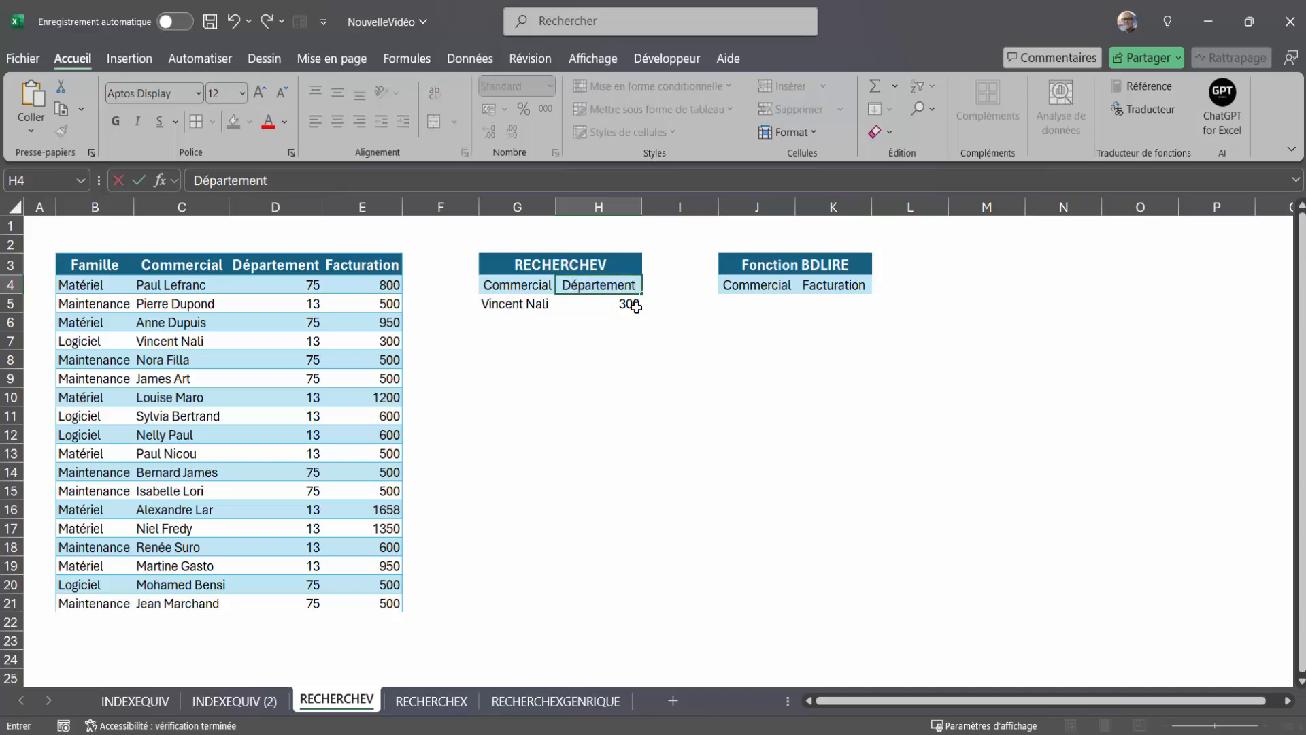
pyautogui.press('Return')
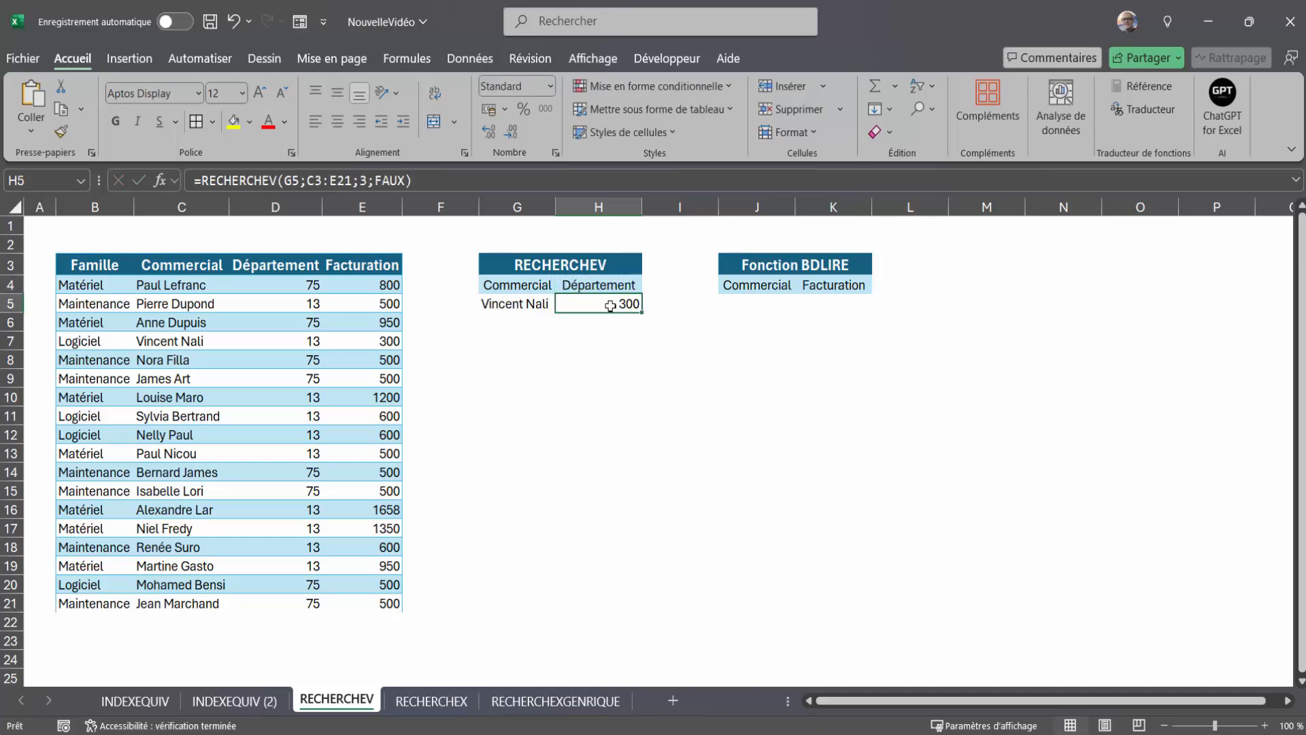
# Step: Set the column index in the RECHERCHEV formula in H5 to 2
pyautogui.doubleClick(610, 305)
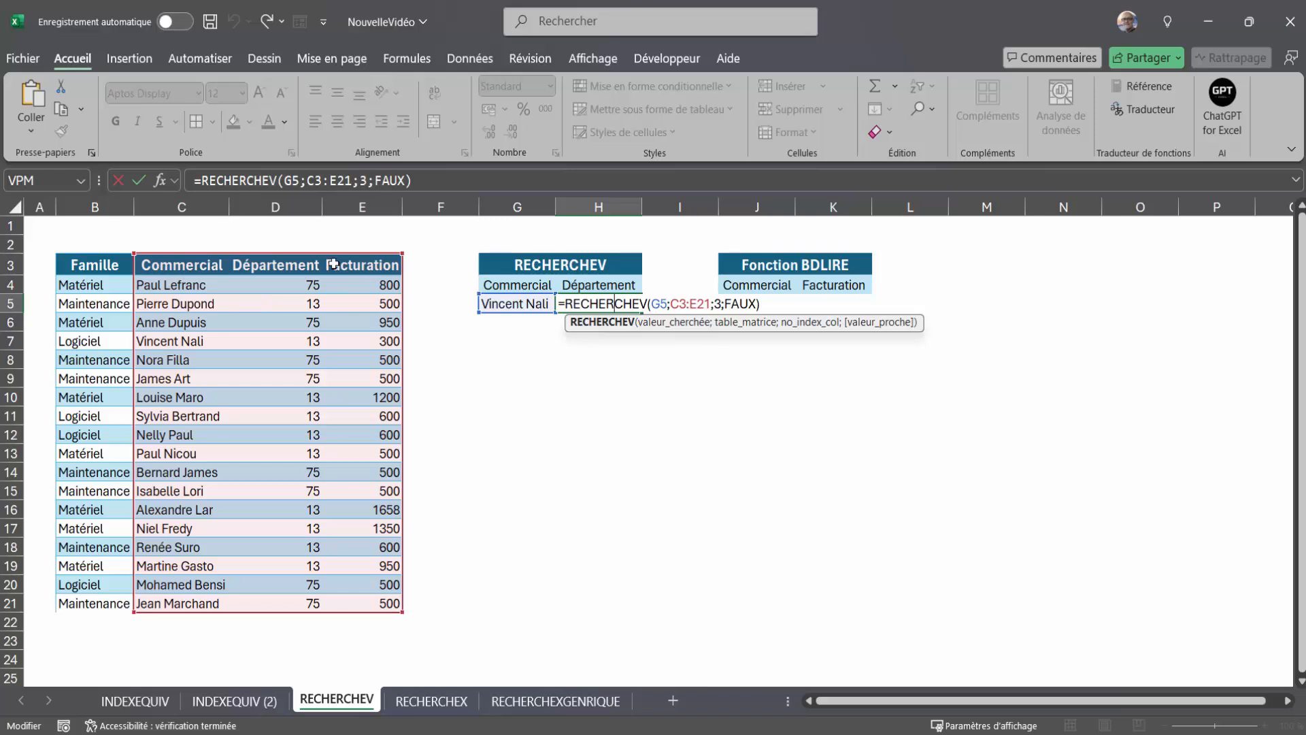
pyautogui.click(710, 303)
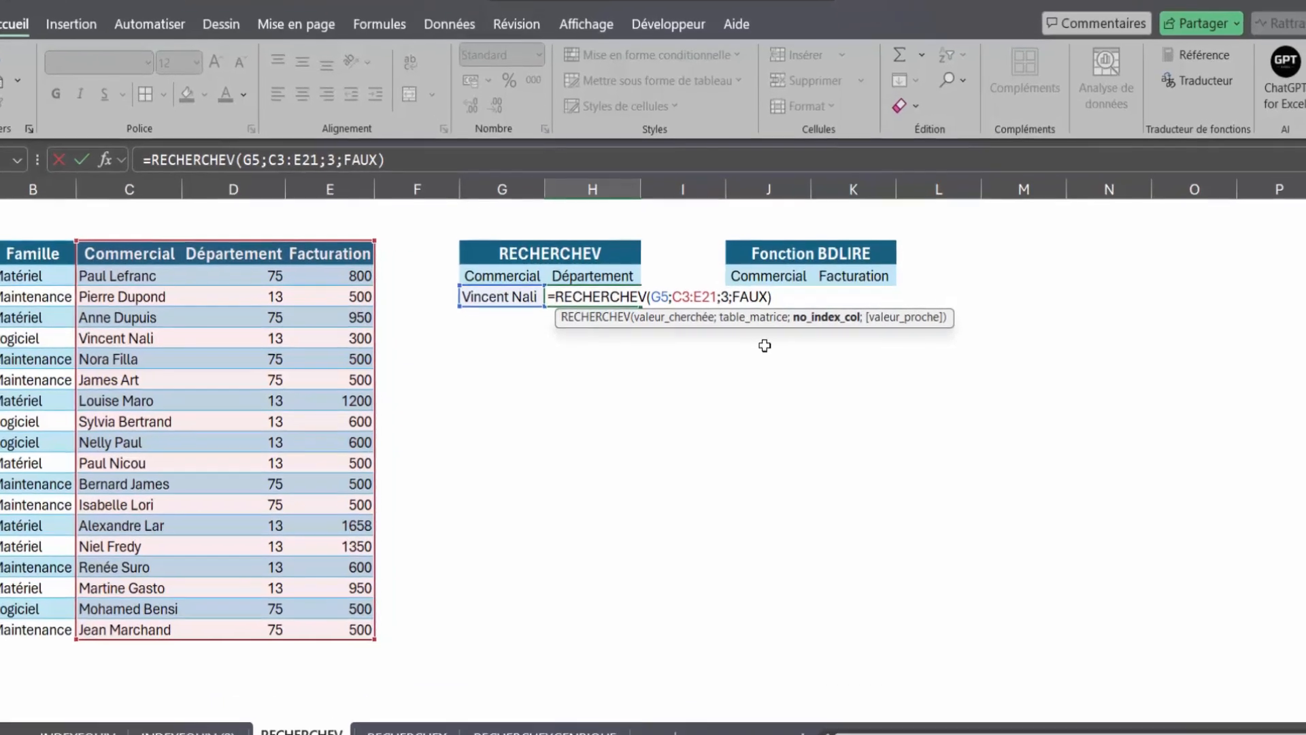
pyautogui.press('BackSpace')
pyautogui.write('2')
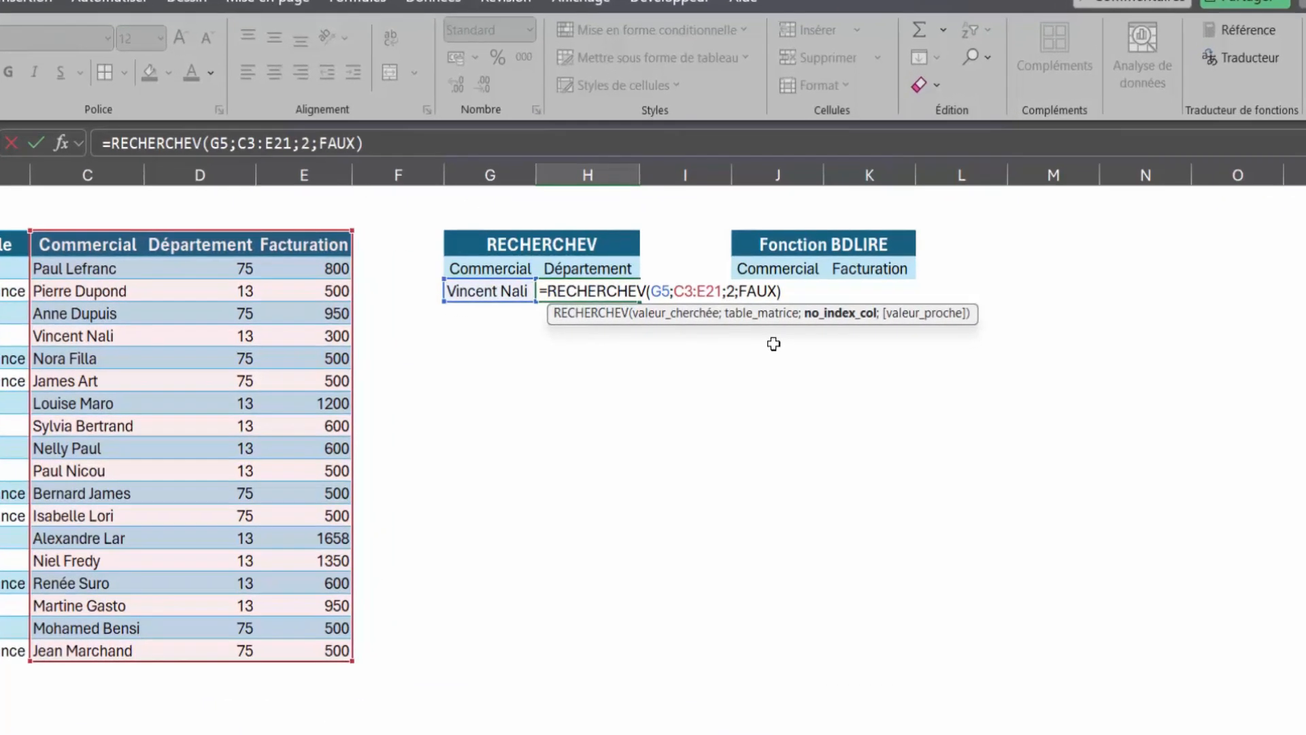
pyautogui.press('Return')
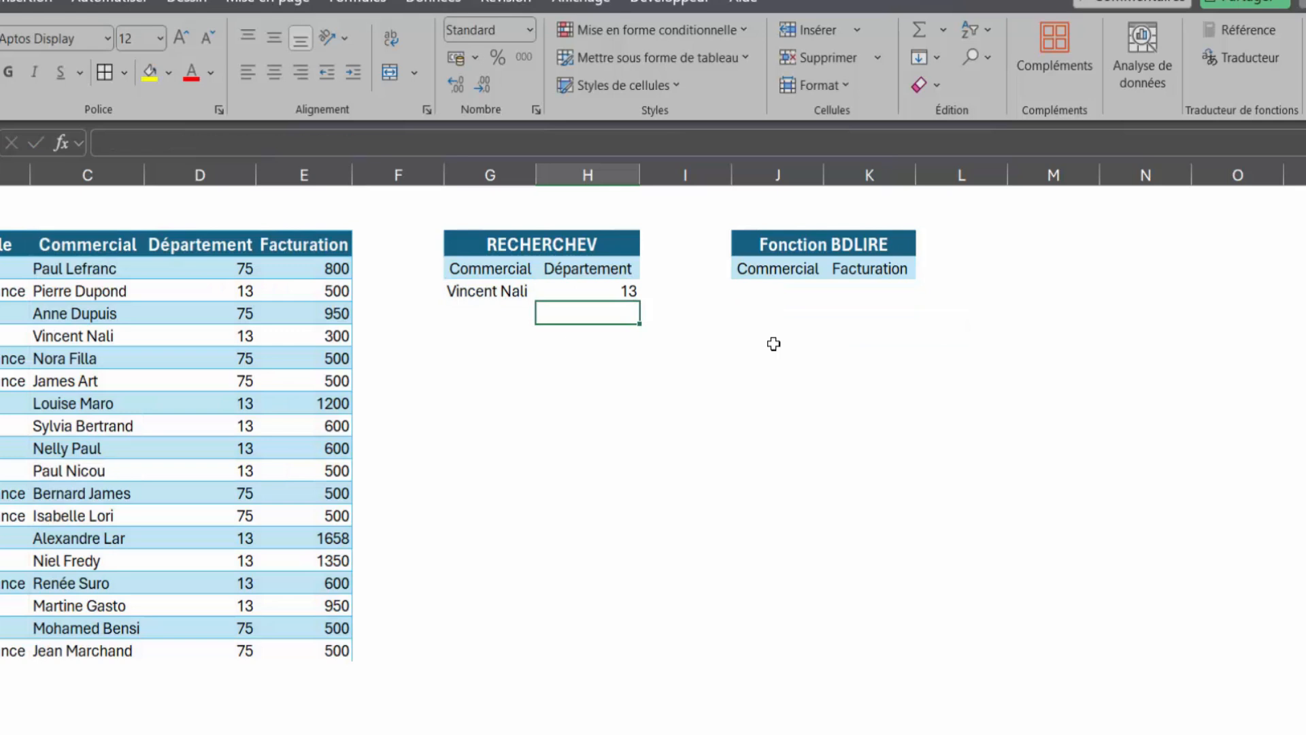
pyautogui.press('Up')
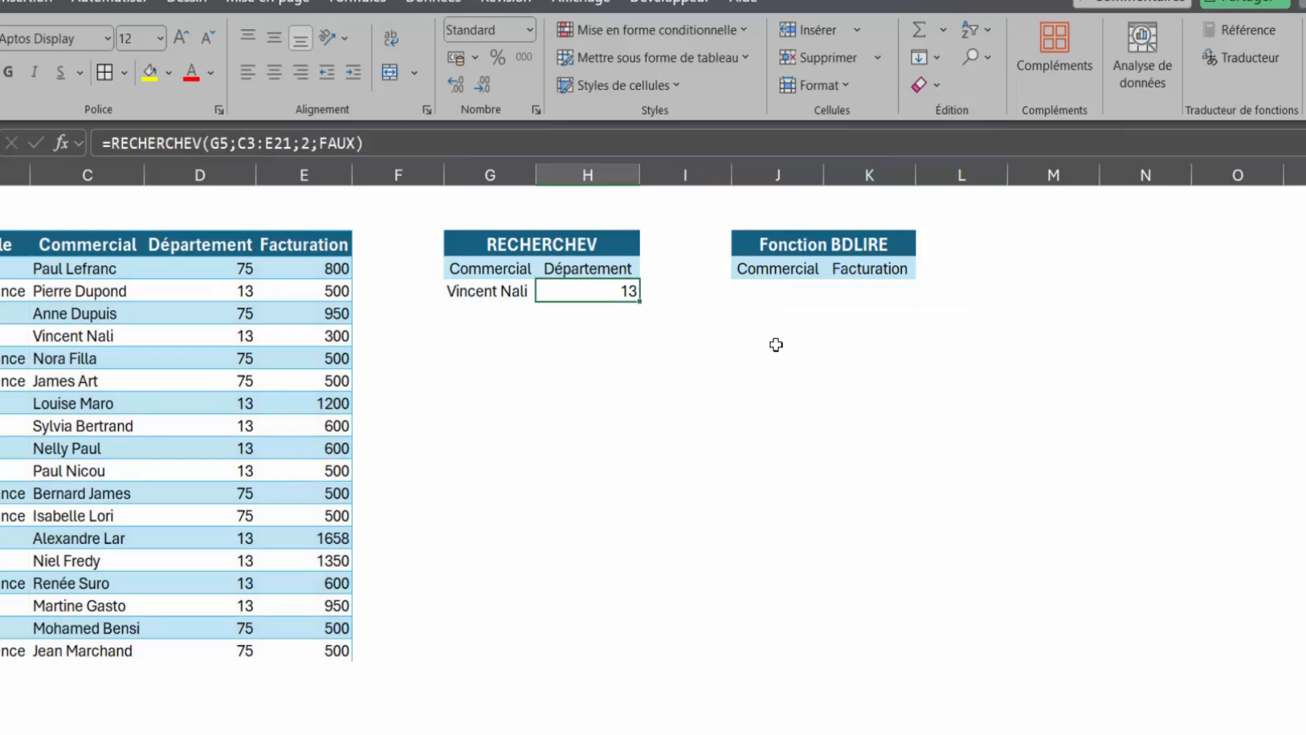
# Step: Enter the same salesperson's full name as in G5 under Commercial in J5 of the Fonction BDLIRE block
pyautogui.click(796, 292)
pyautogui.write('V')
pyautogui.write('incent Nal')
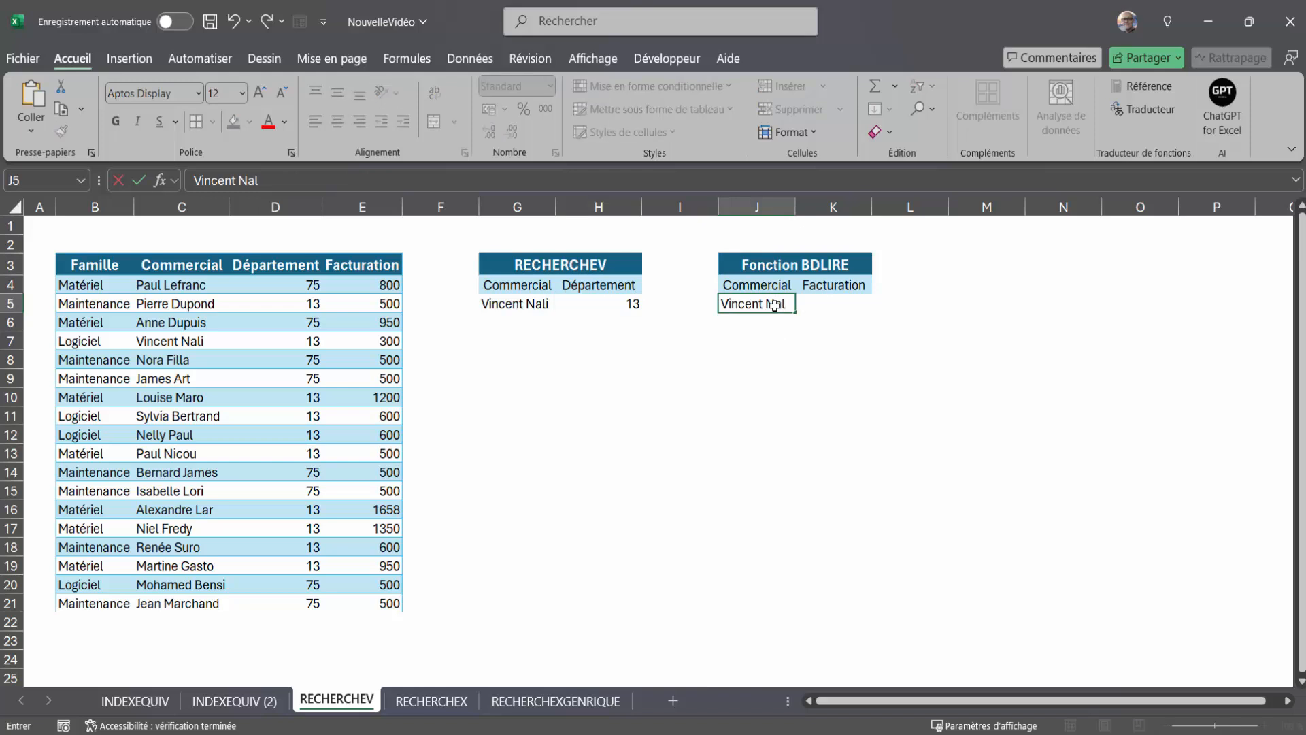
pyautogui.write('i')
pyautogui.press('Return')
# Step: Enter a BDLIRE formula in K5 with B3:E21 as the database, K4 as the field and J4:J5 as the criteria
pyautogui.click(839, 304)
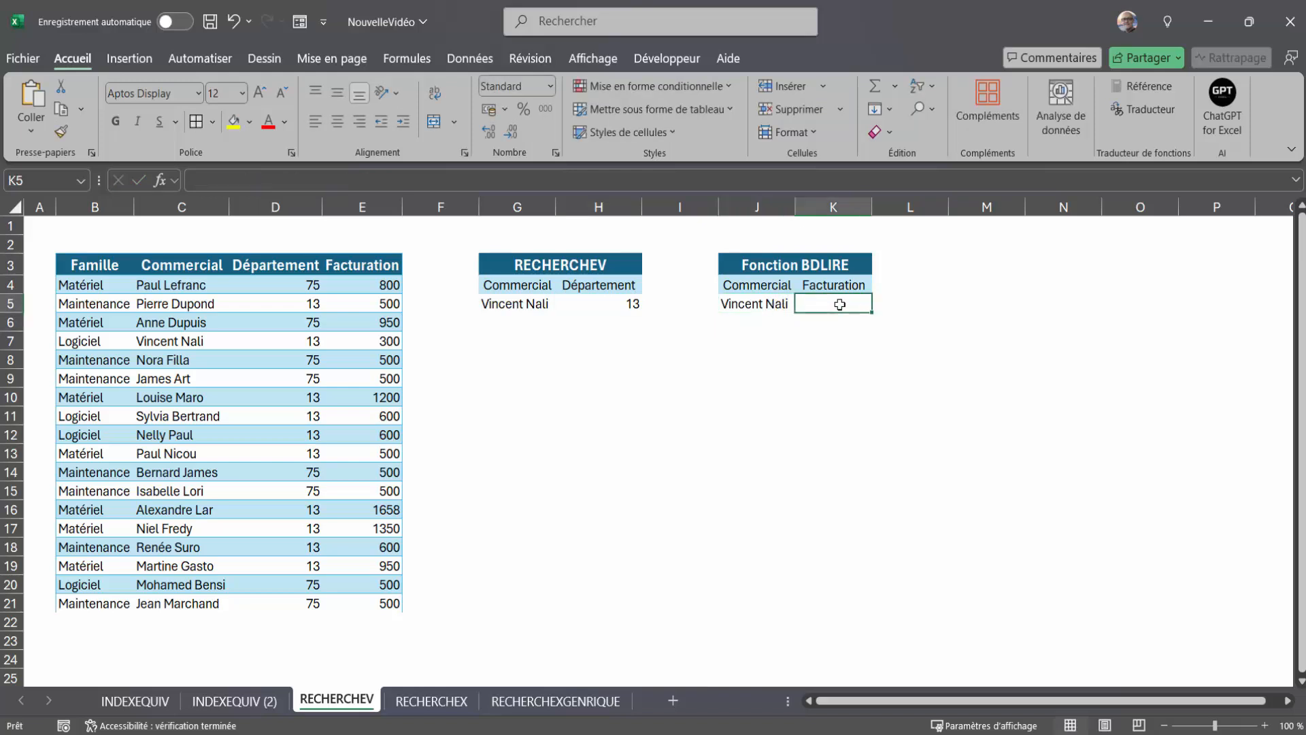
pyautogui.write('=bdlire(')
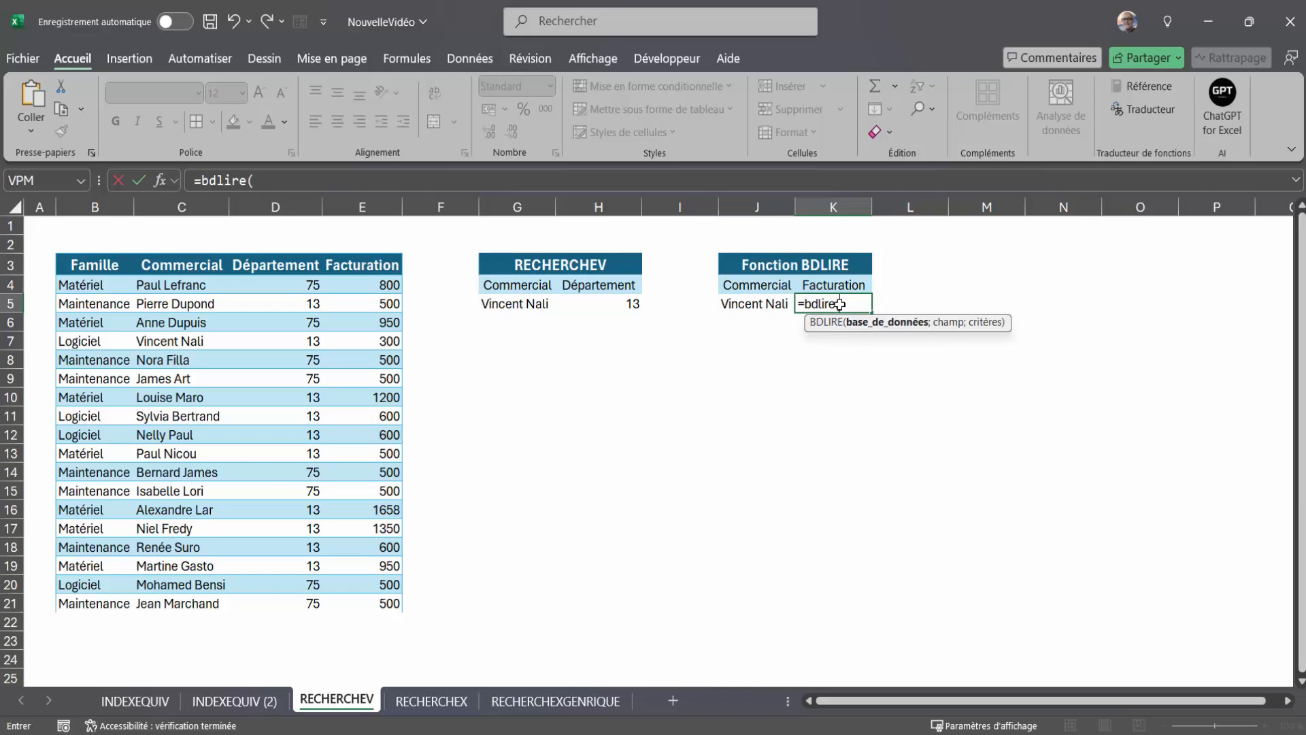
pyautogui.moveTo(88, 264); pyautogui.dragTo(365, 597)
pyautogui.write(';')
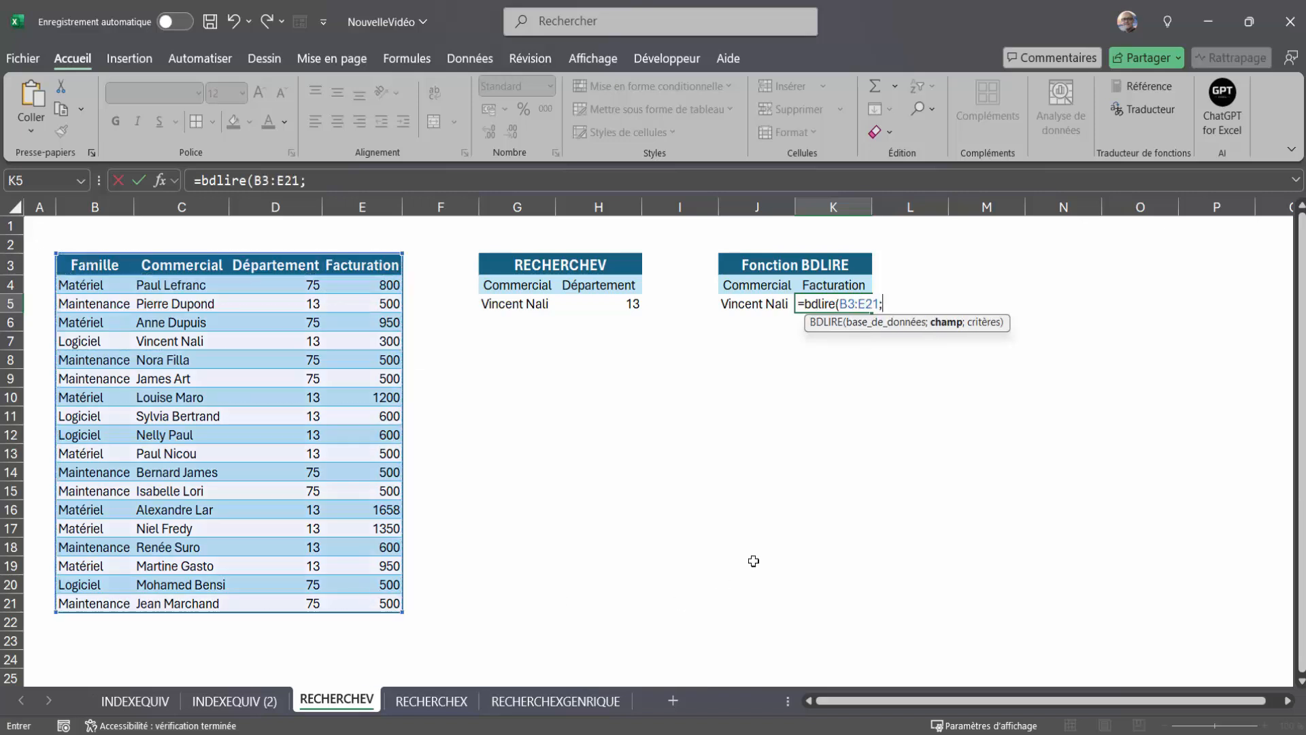
pyautogui.click(830, 283)
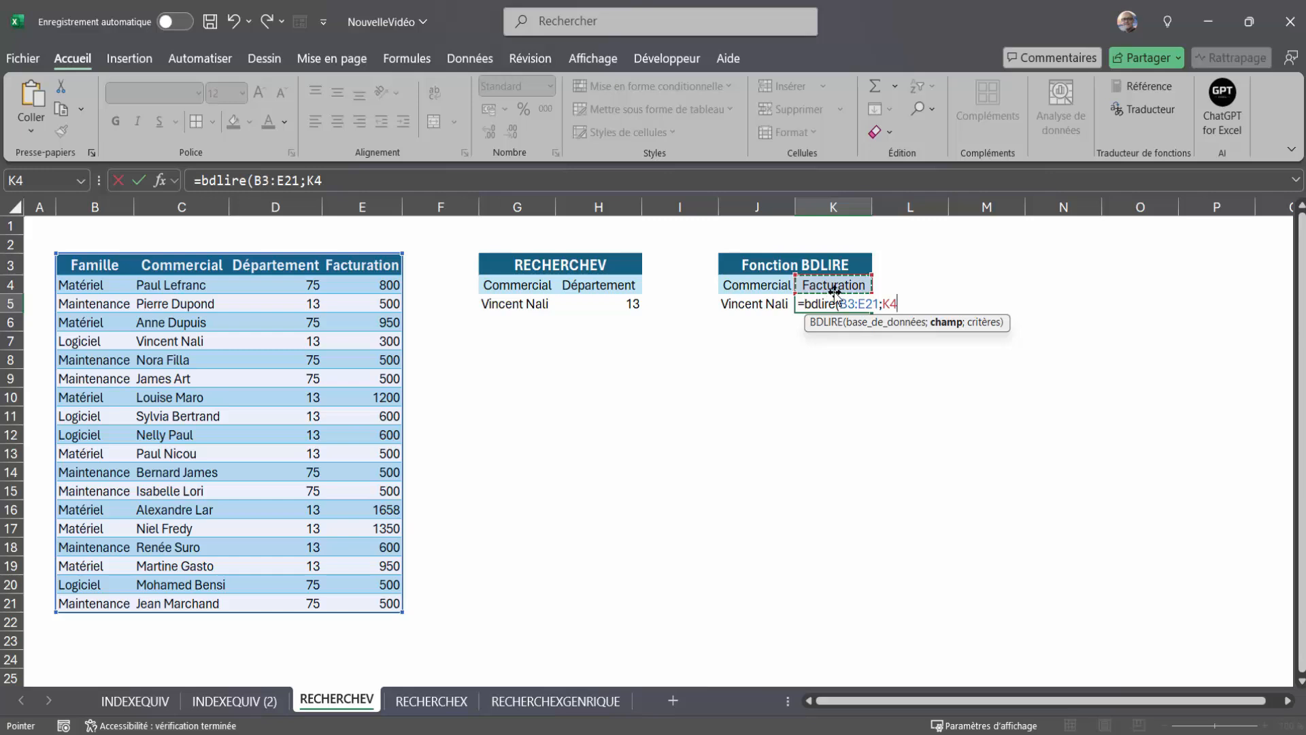
pyautogui.write(';')
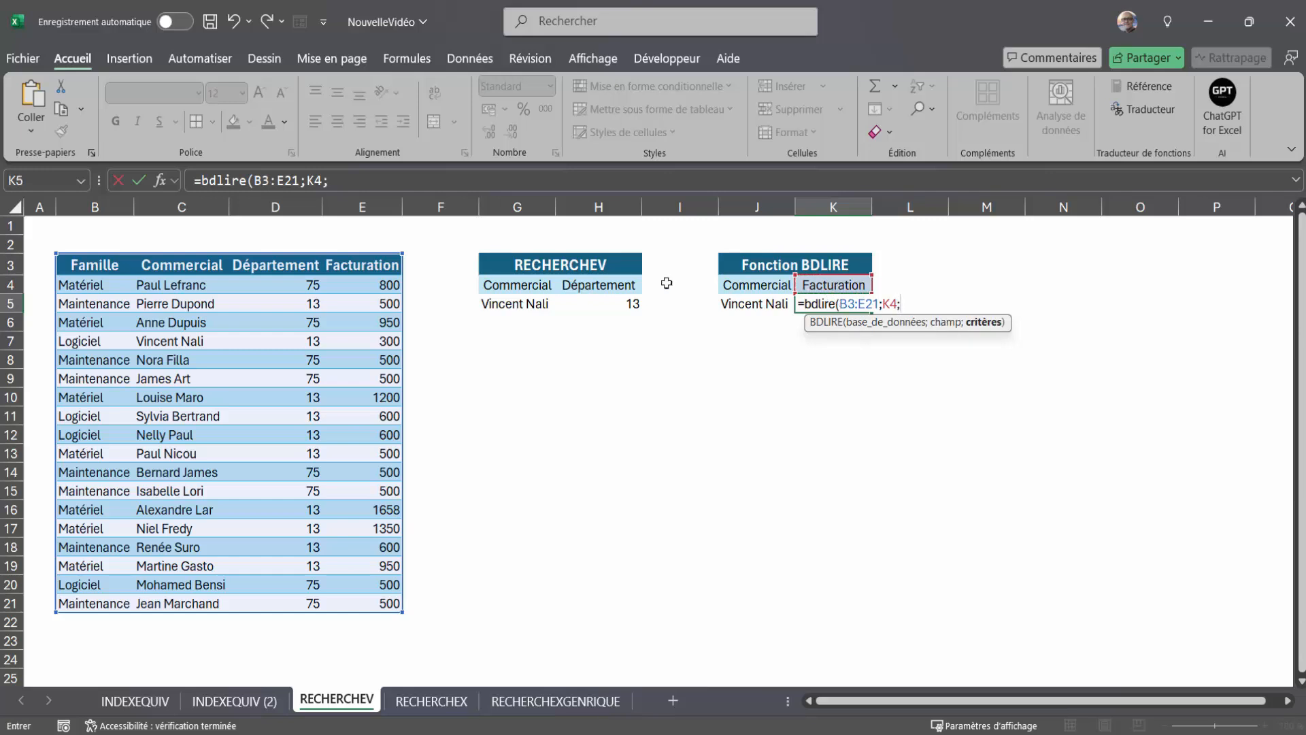
pyautogui.click(748, 285)
pyautogui.moveTo(748, 298); pyautogui.dragTo(748, 298)
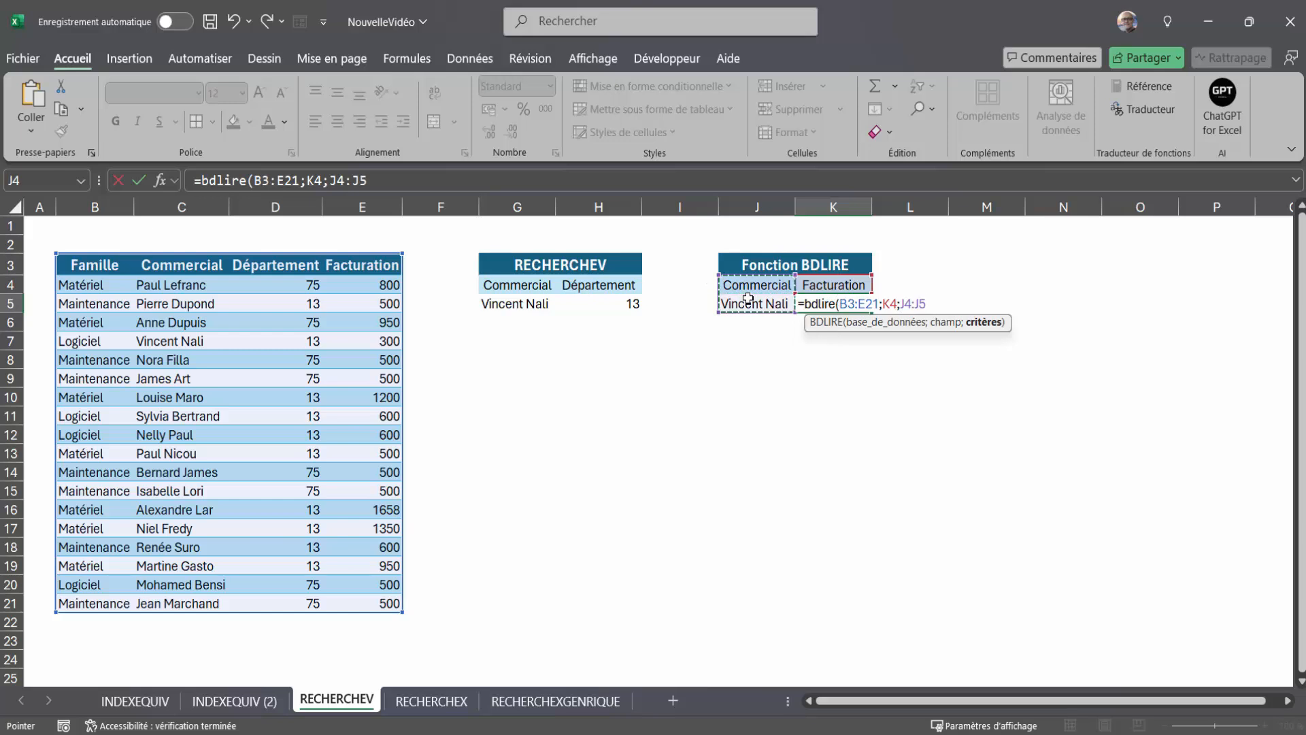
pyautogui.press('Return')
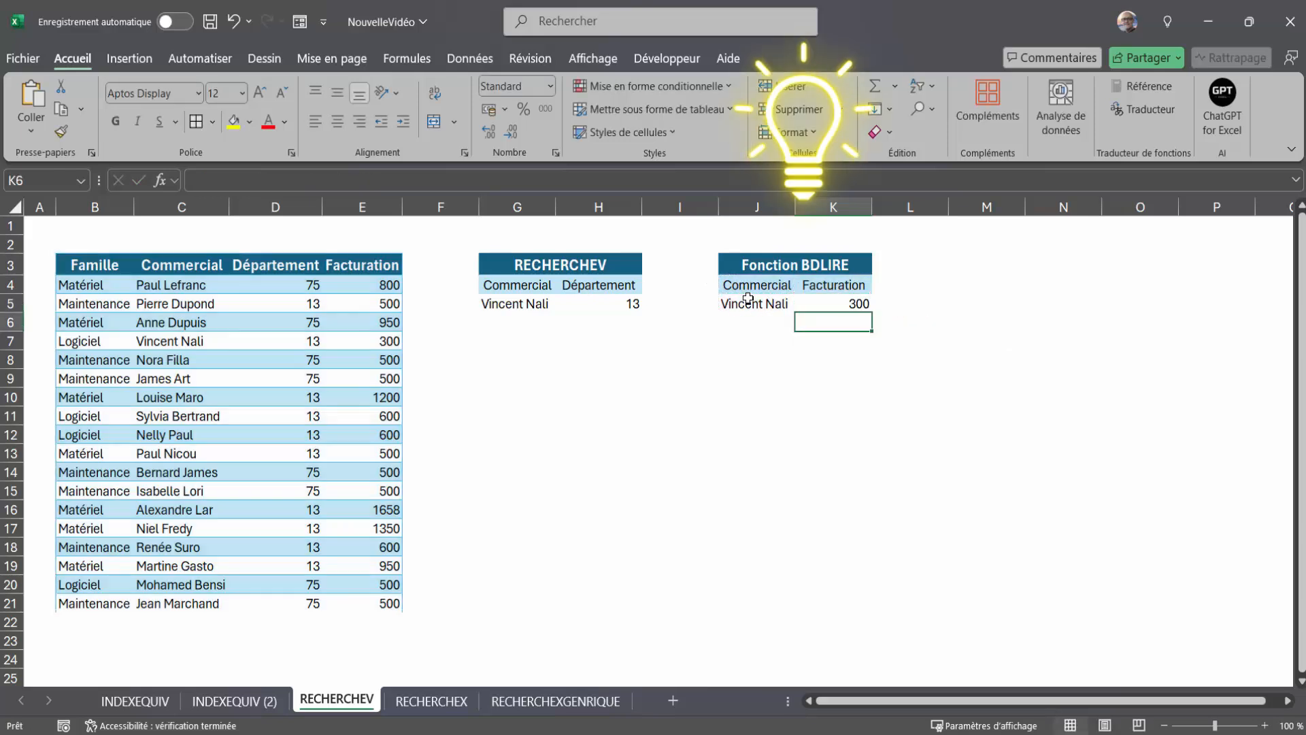
# Step: Test the BDLIRE formula by setting the field header in K4 to Département
pyautogui.click(819, 282)
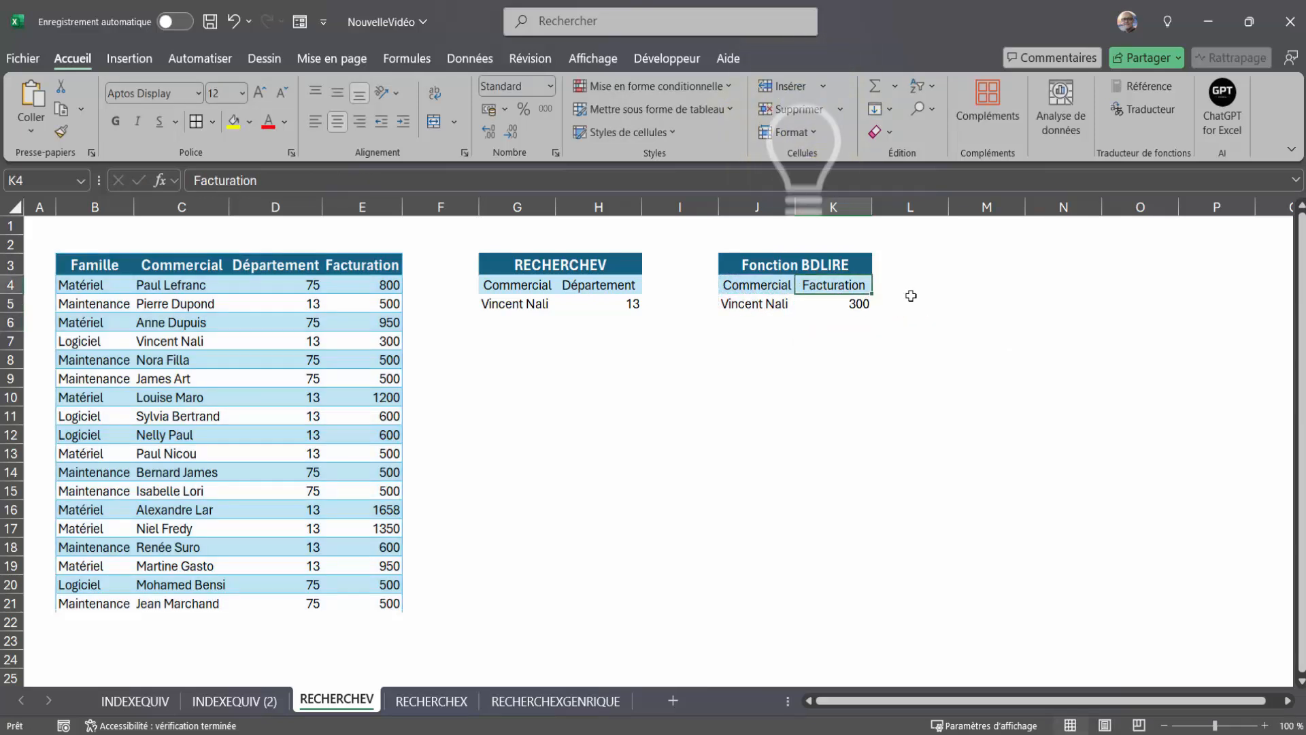
pyautogui.write('D')
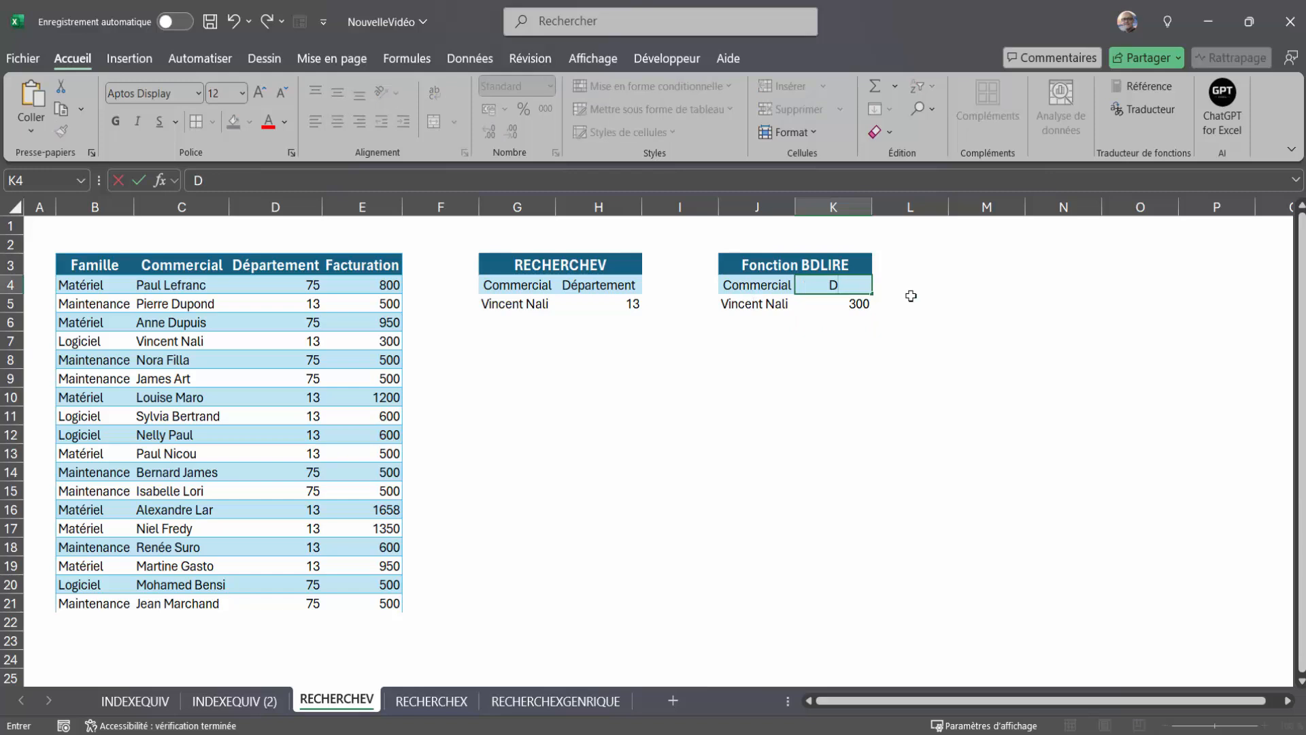
pyautogui.write('épartement')
pyautogui.press('Return')
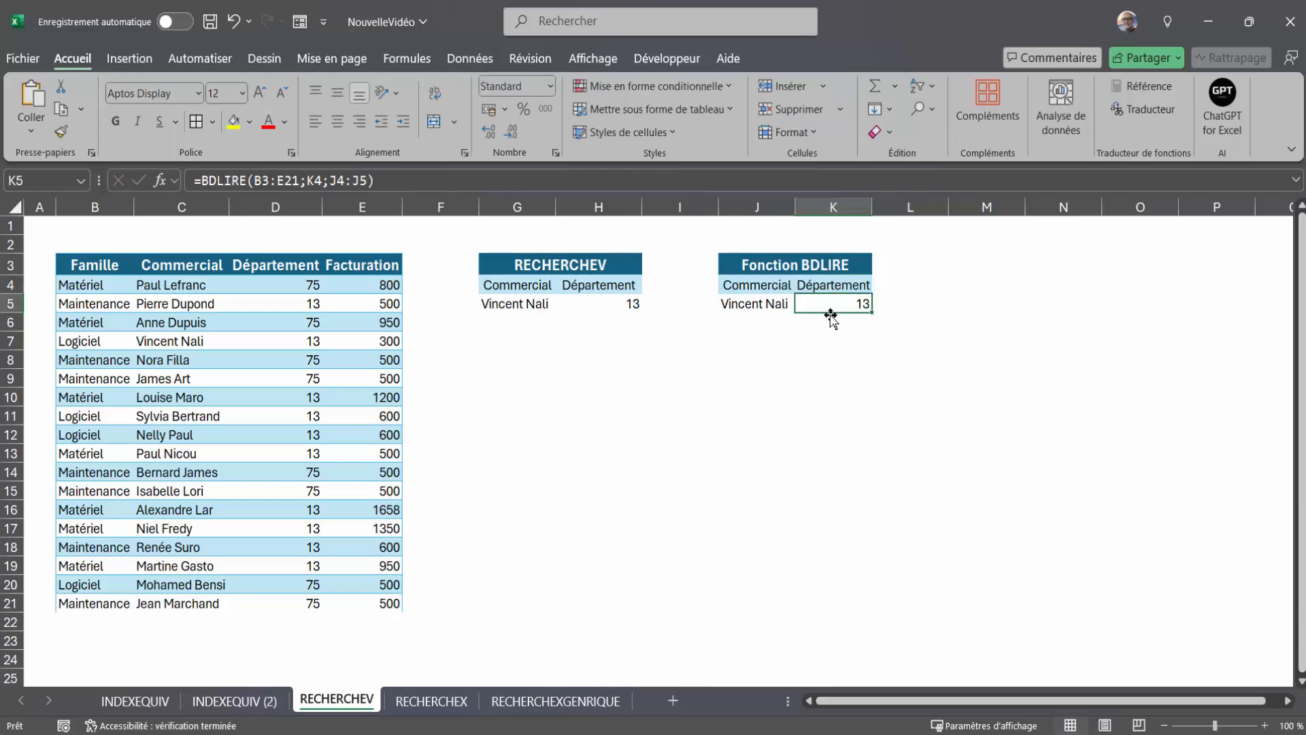
# Step: Set the field header in K4 to Famille and check the BDLIRE formula's arguments in K5
pyautogui.click(837, 286)
pyautogui.write('Famille')
pyautogui.press('Return')
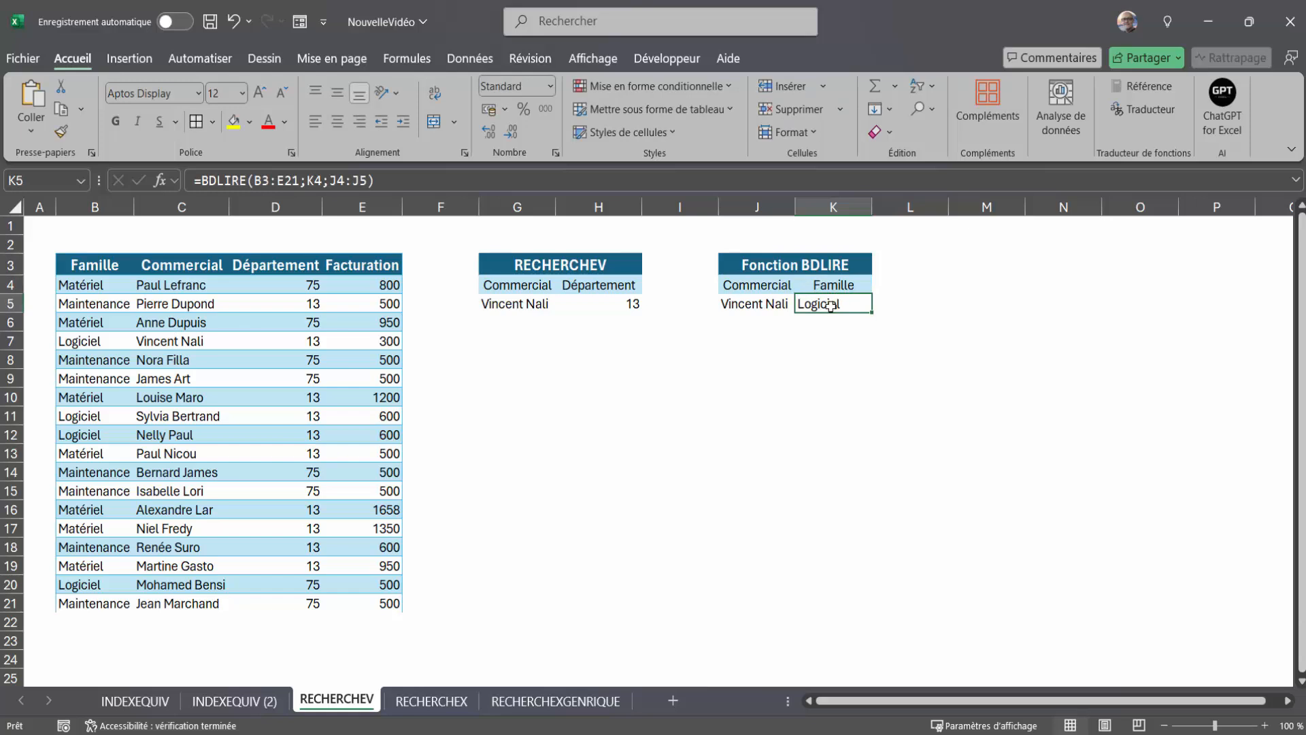
pyautogui.doubleClick(831, 306)
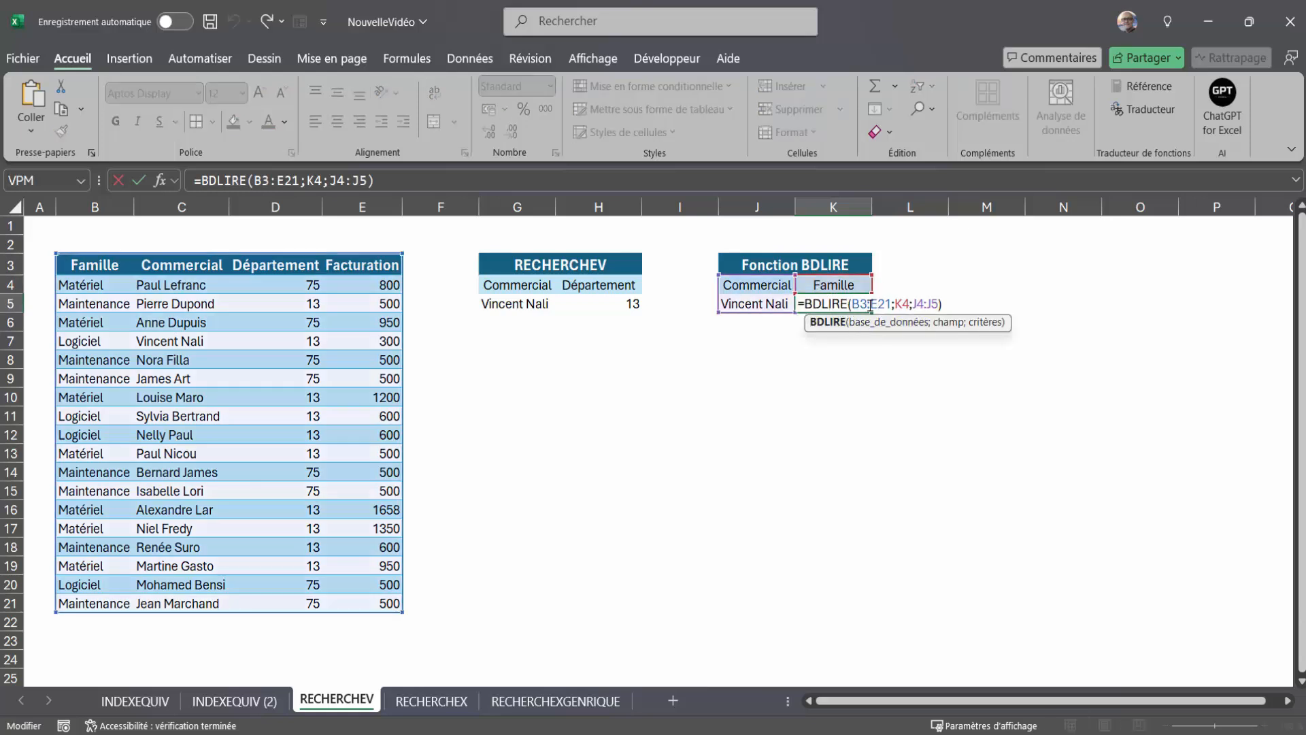
pyautogui.press('Escape')
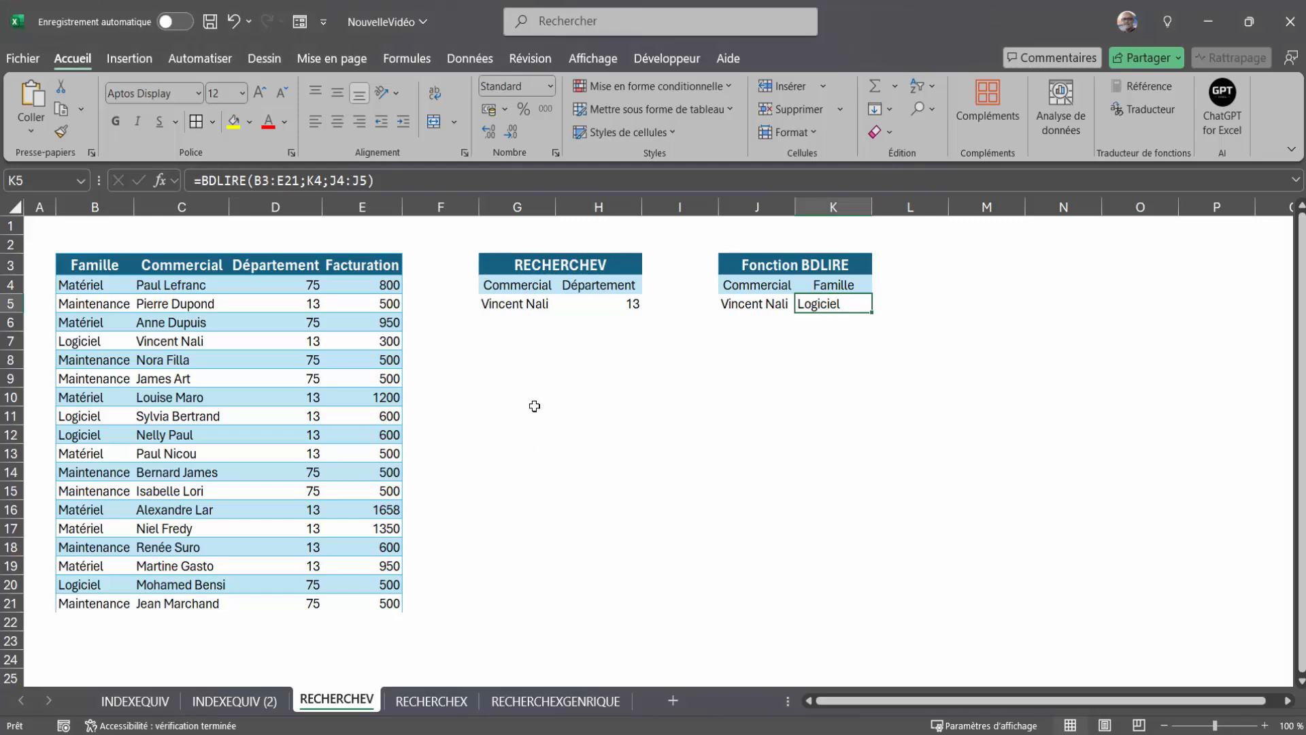
pyautogui.click(536, 406)
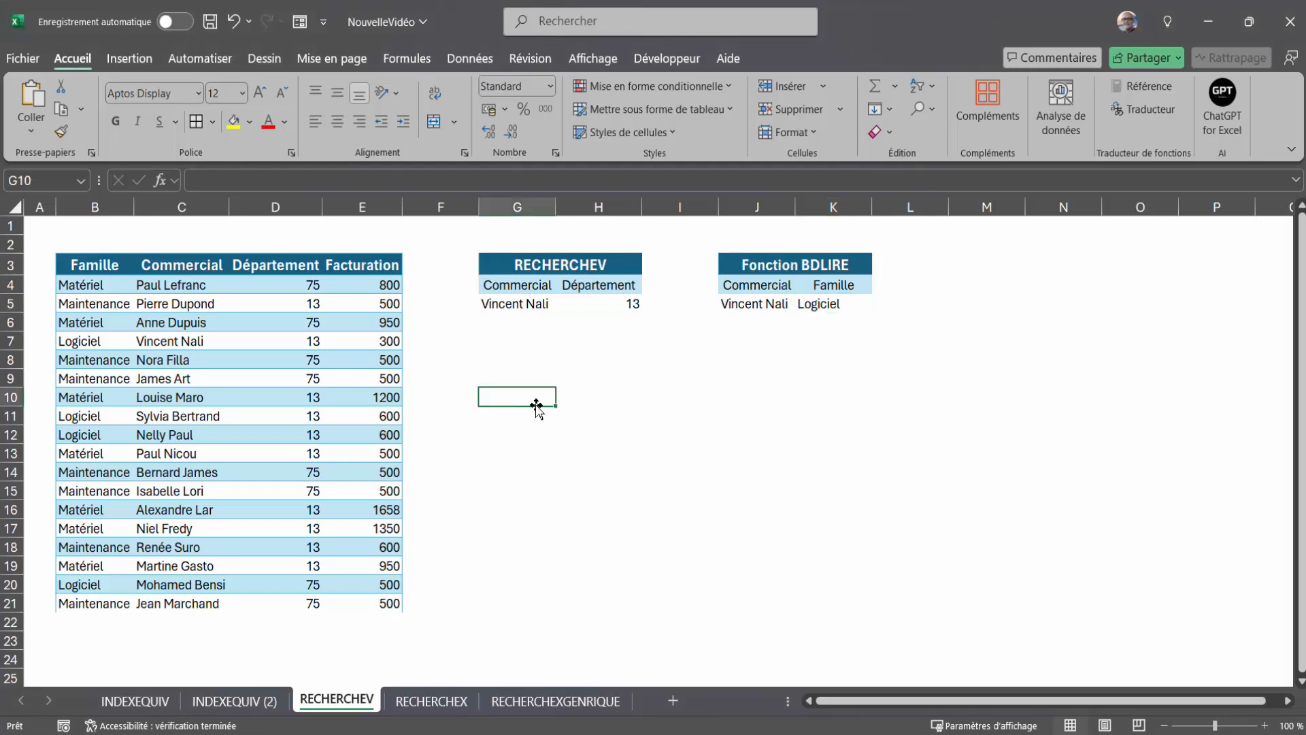
# Step: On the RECHERCHEX sheet, start a RECHERCHEX formula in J5 with I5 as the lookup value and C4:C21 as the lookup array
pyautogui.click(442, 700)
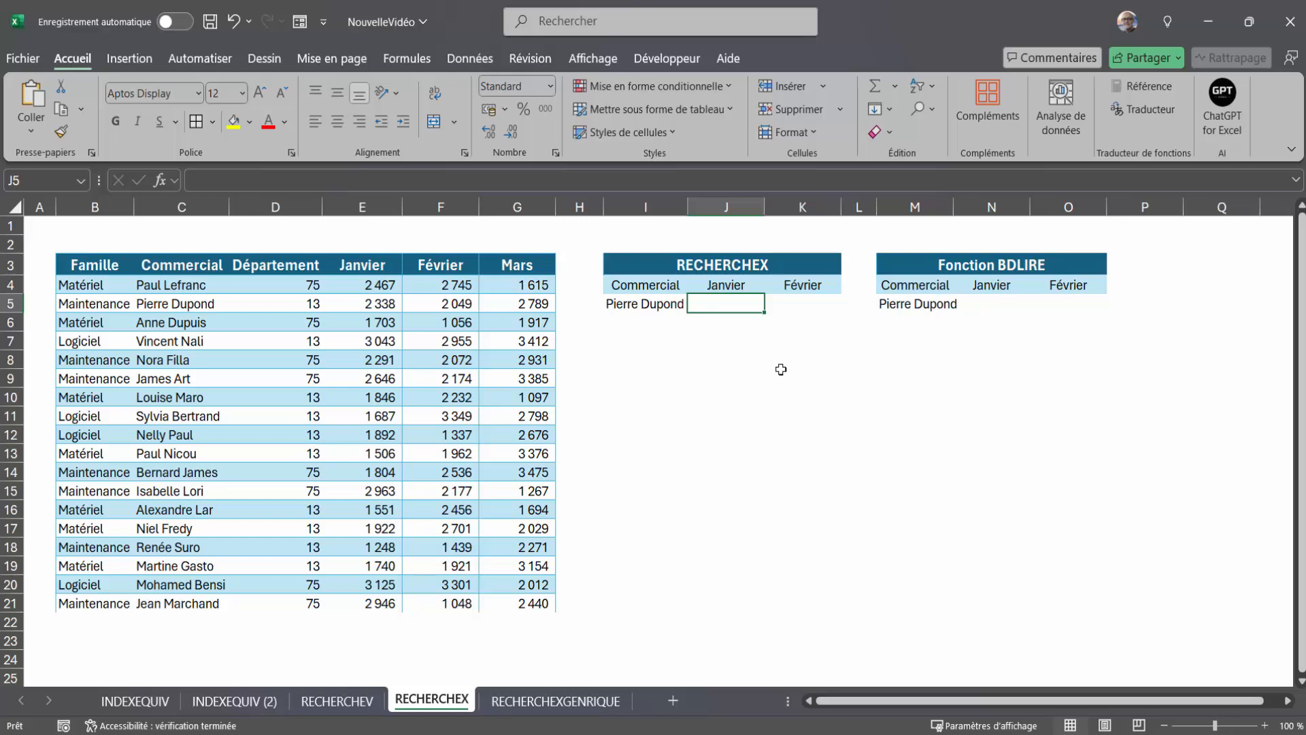
pyautogui.write('=rec')
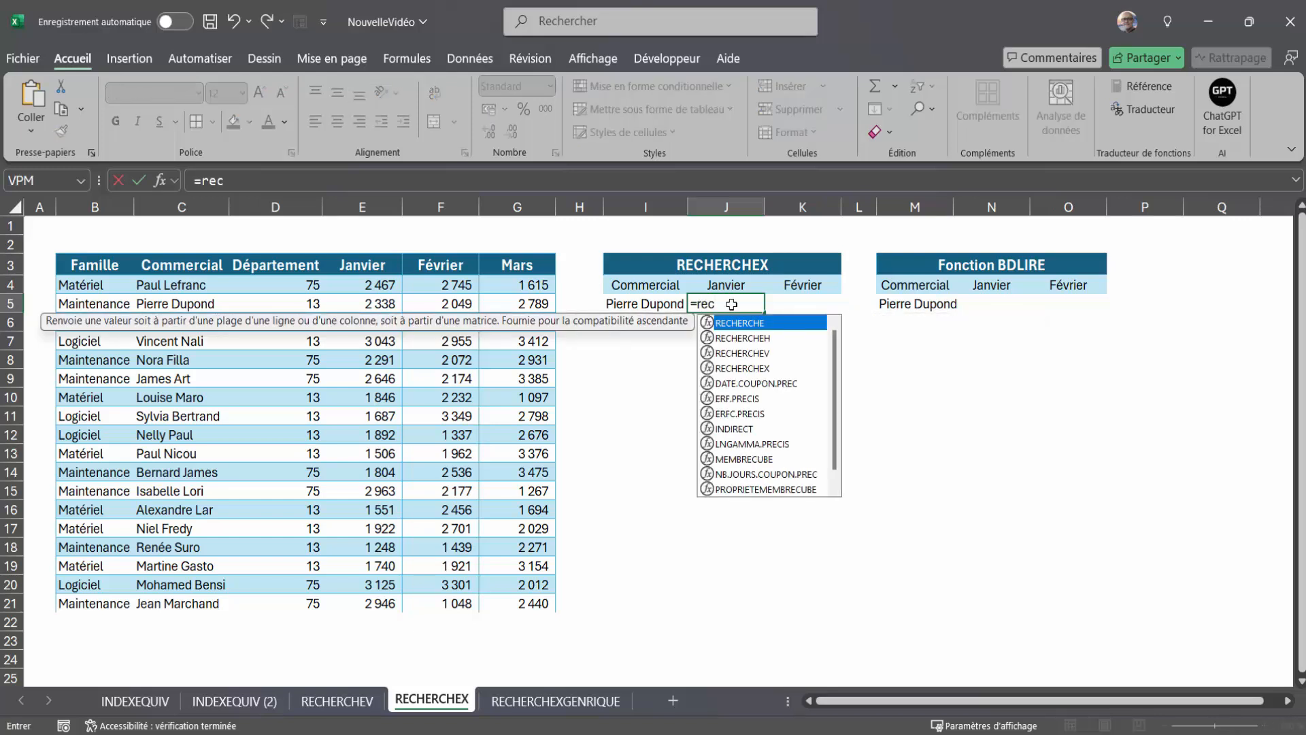
pyautogui.write('herchex(')
pyautogui.click(659, 307)
pyautogui.write(';')
pyautogui.click(172, 289)
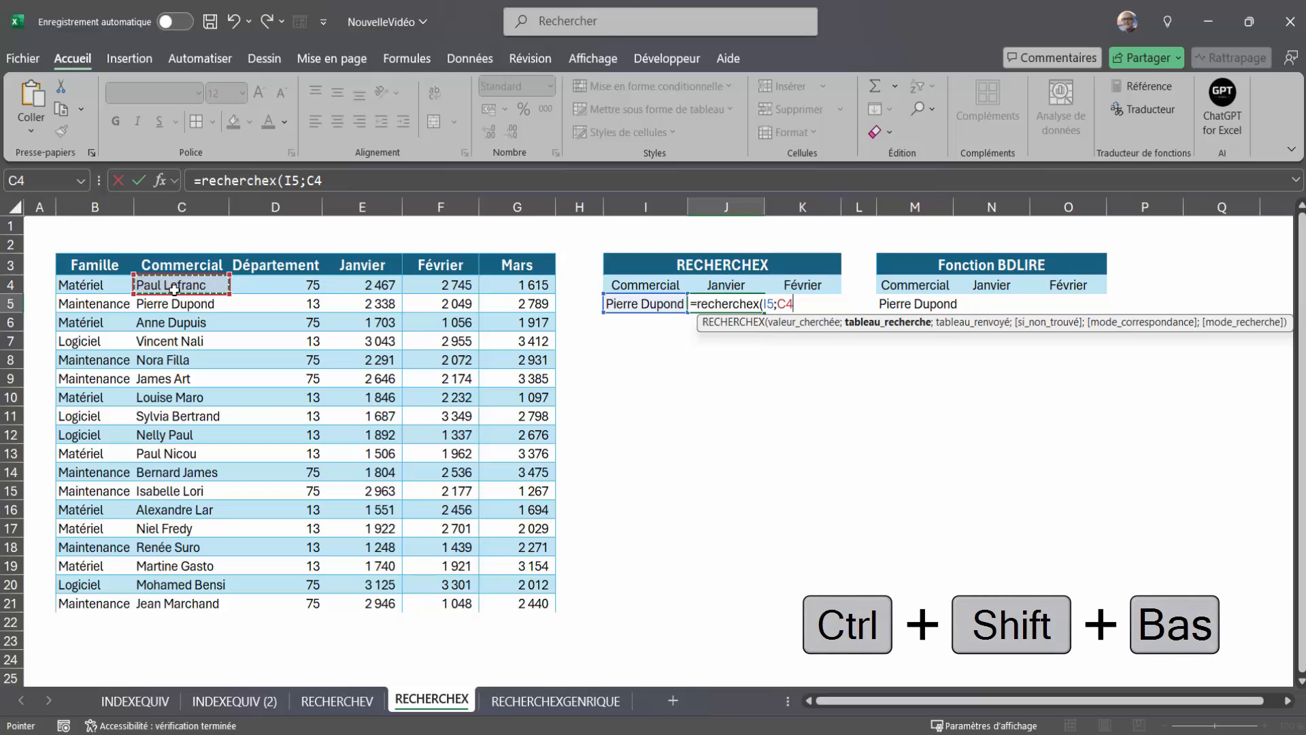
pyautogui.hotkey('ctrl', 'shift', 'Down')
pyautogui.write(';')
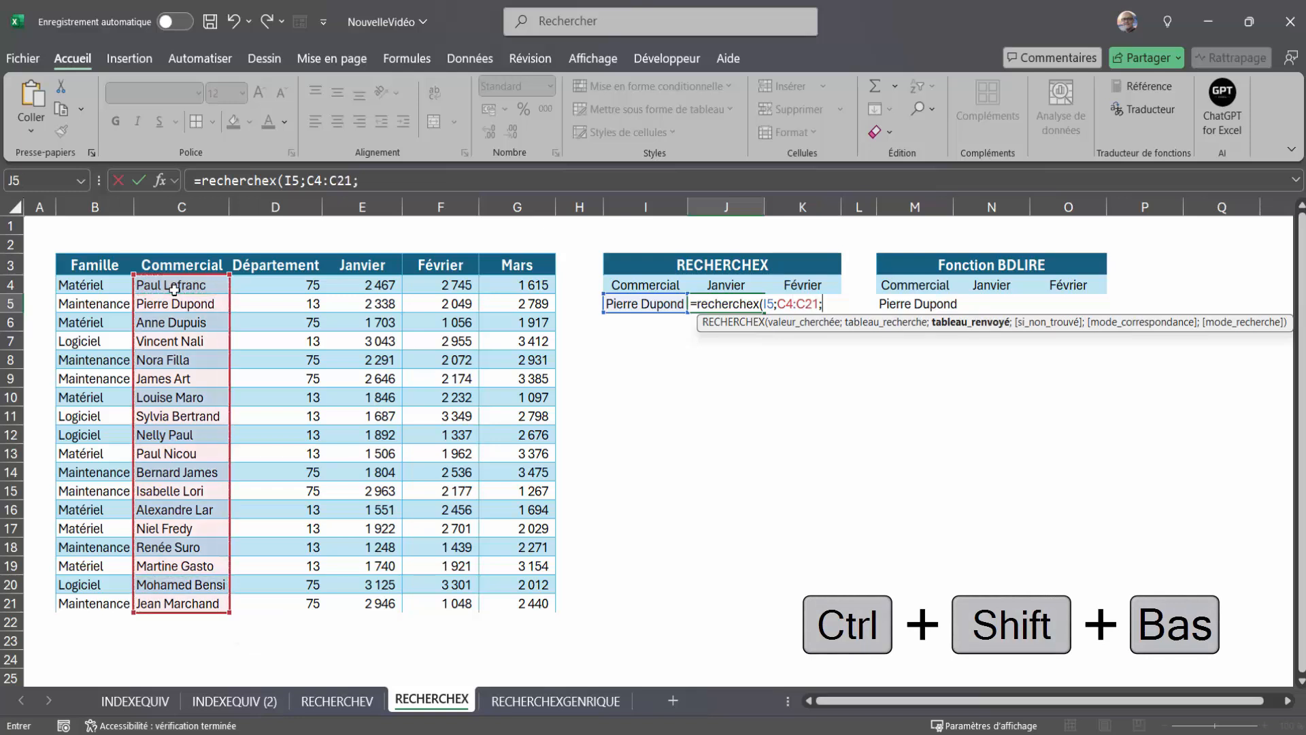
# Step: Complete the J5 formula with E4:E21 as the return array, an empty si_non_trouvé argument and match mode 0
pyautogui.click(379, 286)
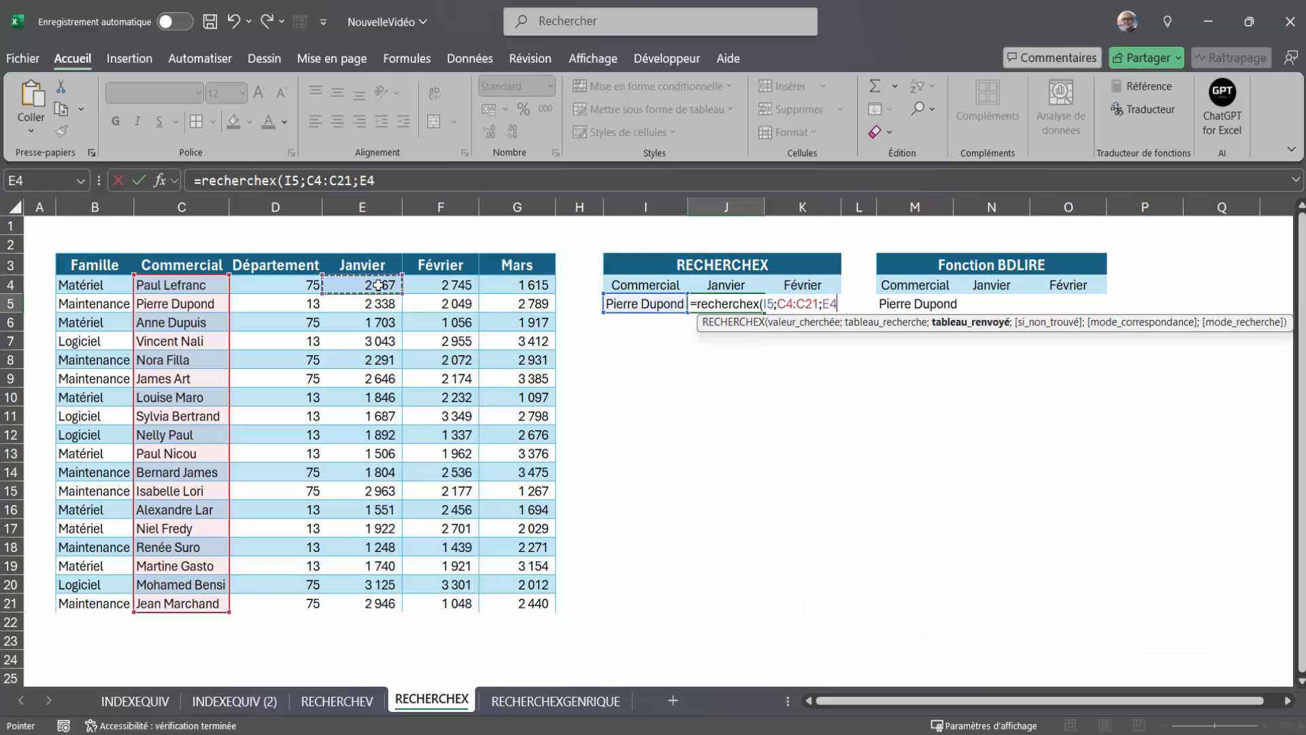
pyautogui.hotkey('ctrl', 'shift', 'Down')
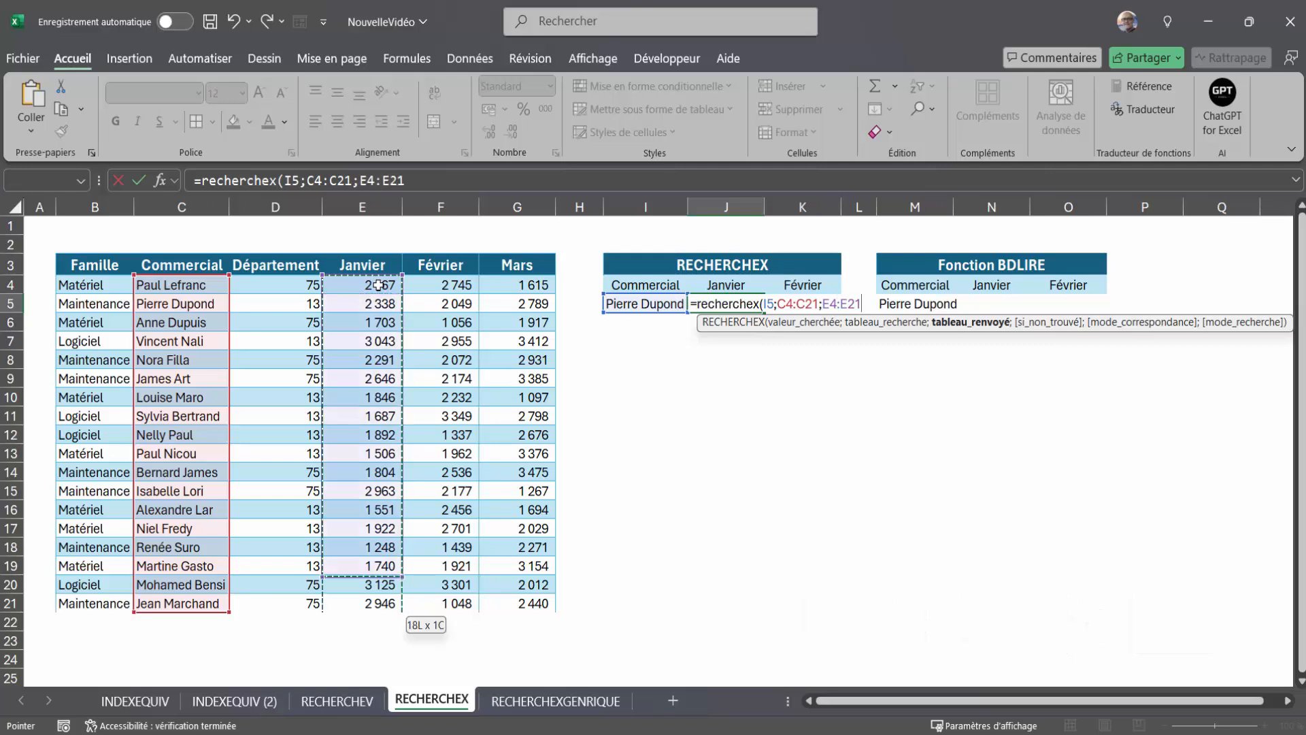
pyautogui.write(';')
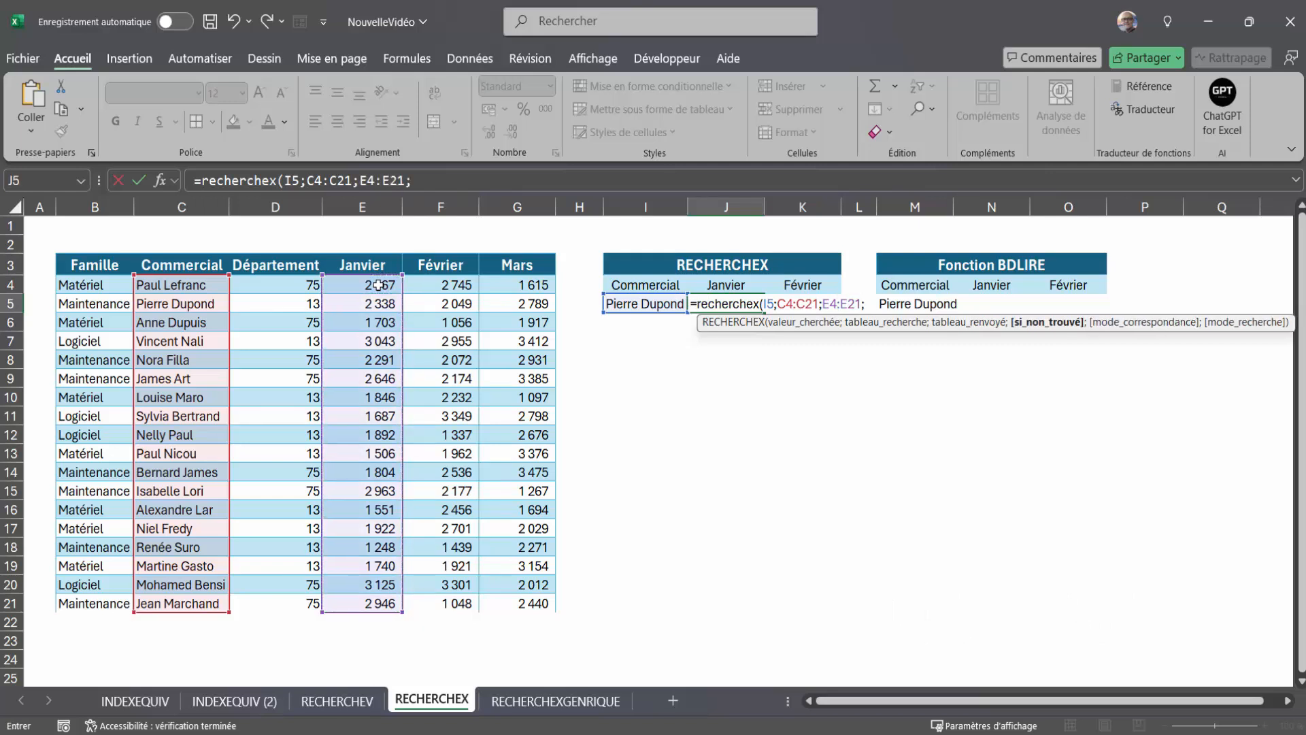
pyautogui.write(';')
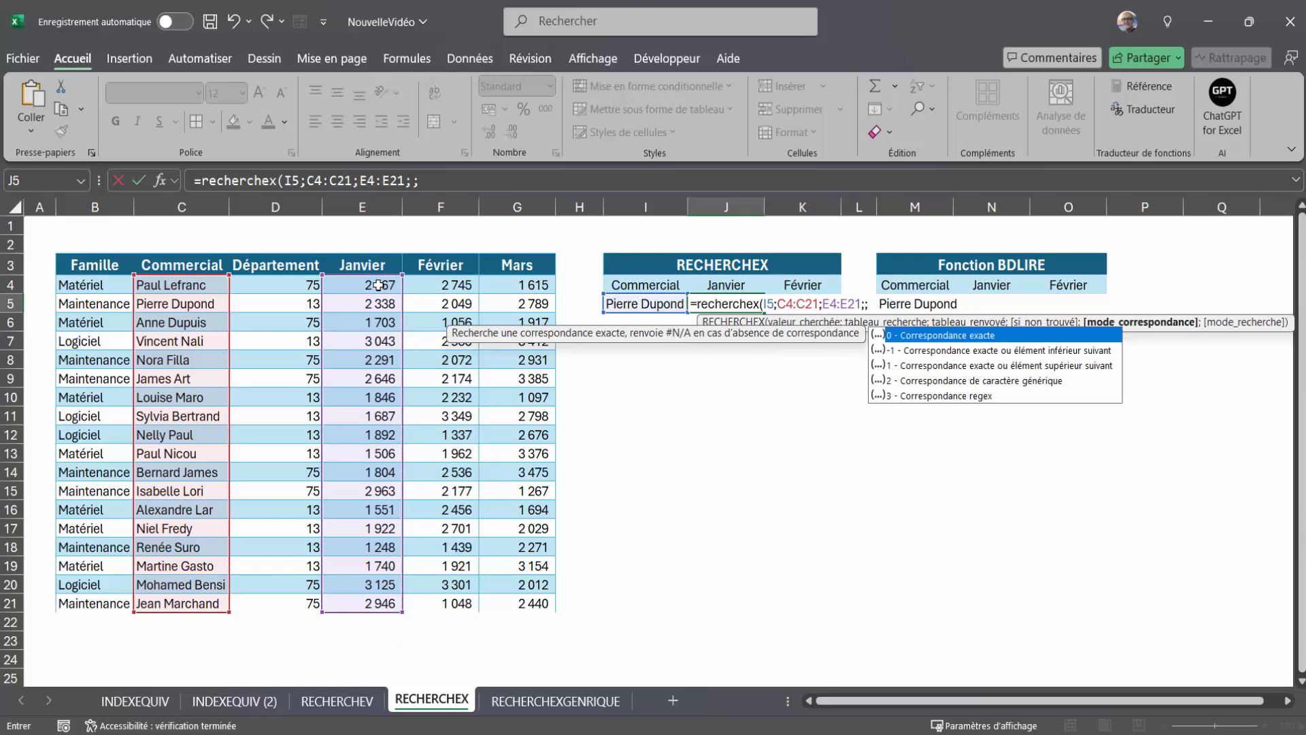
pyautogui.write('0)')
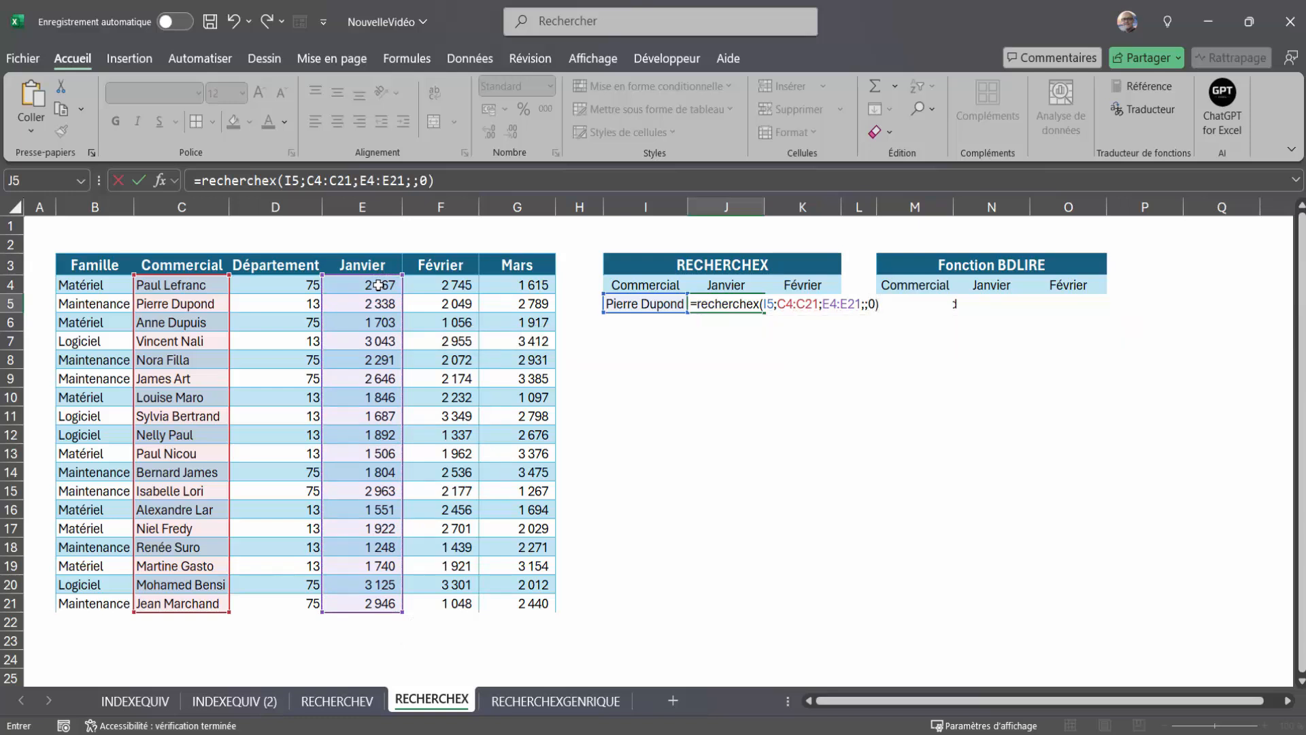
pyautogui.hotkey('ctrl', 'Return')
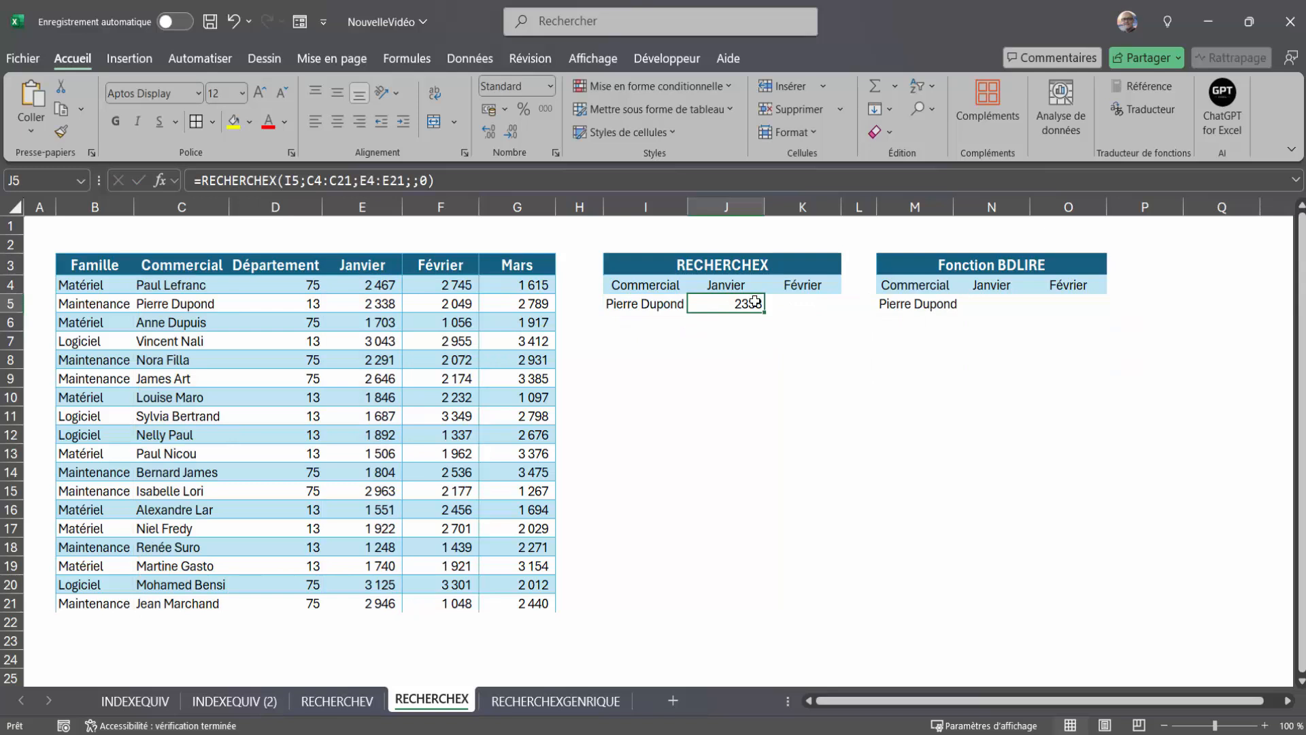
# Step: Autofit column M and enter a BDLIRE formula in N5 with database B3:G21, field N4 and criteria M4:M5
pyautogui.click(958, 312)
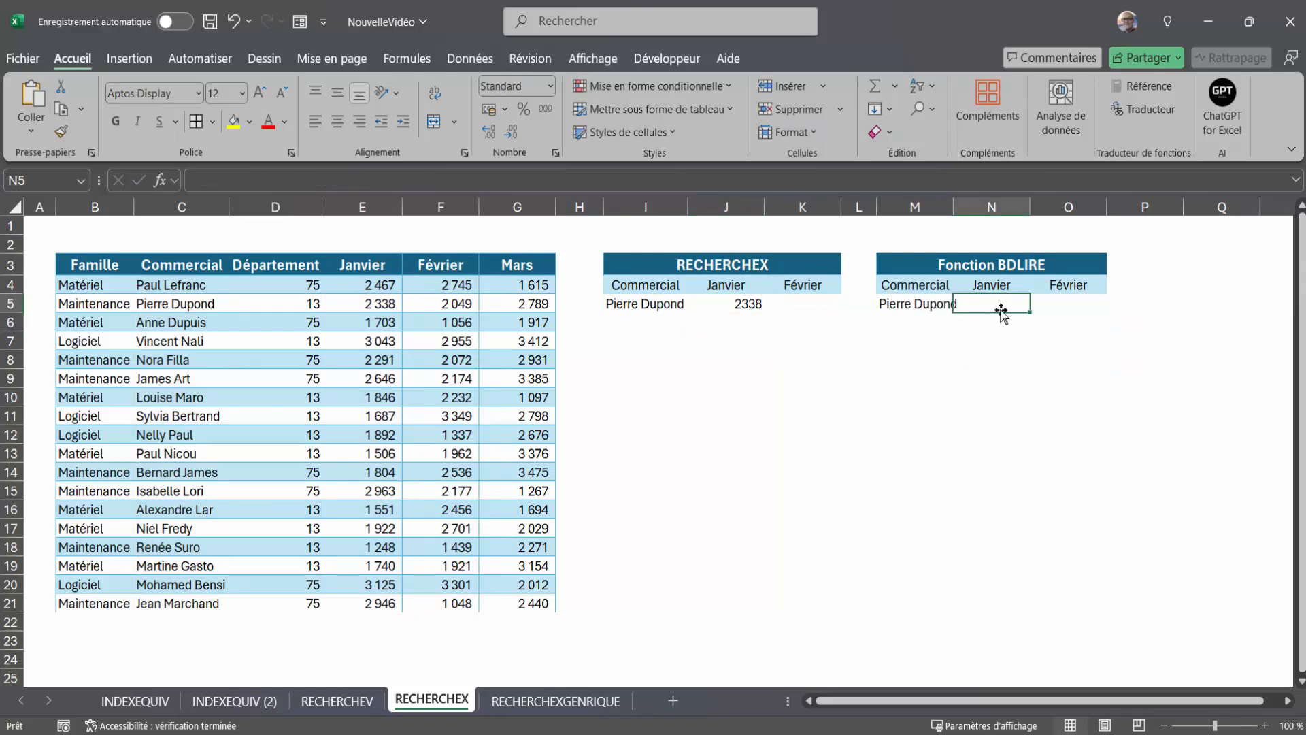
pyautogui.doubleClick(952, 210)
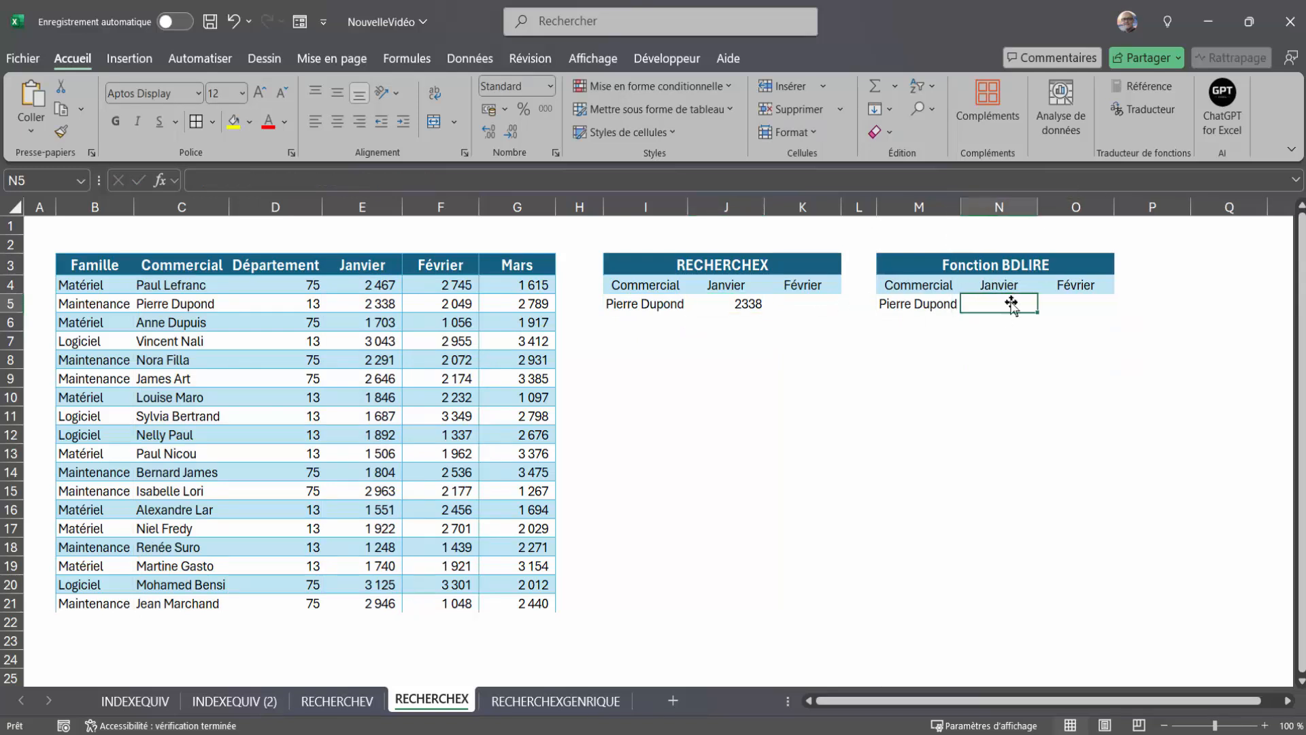
pyautogui.write('=b')
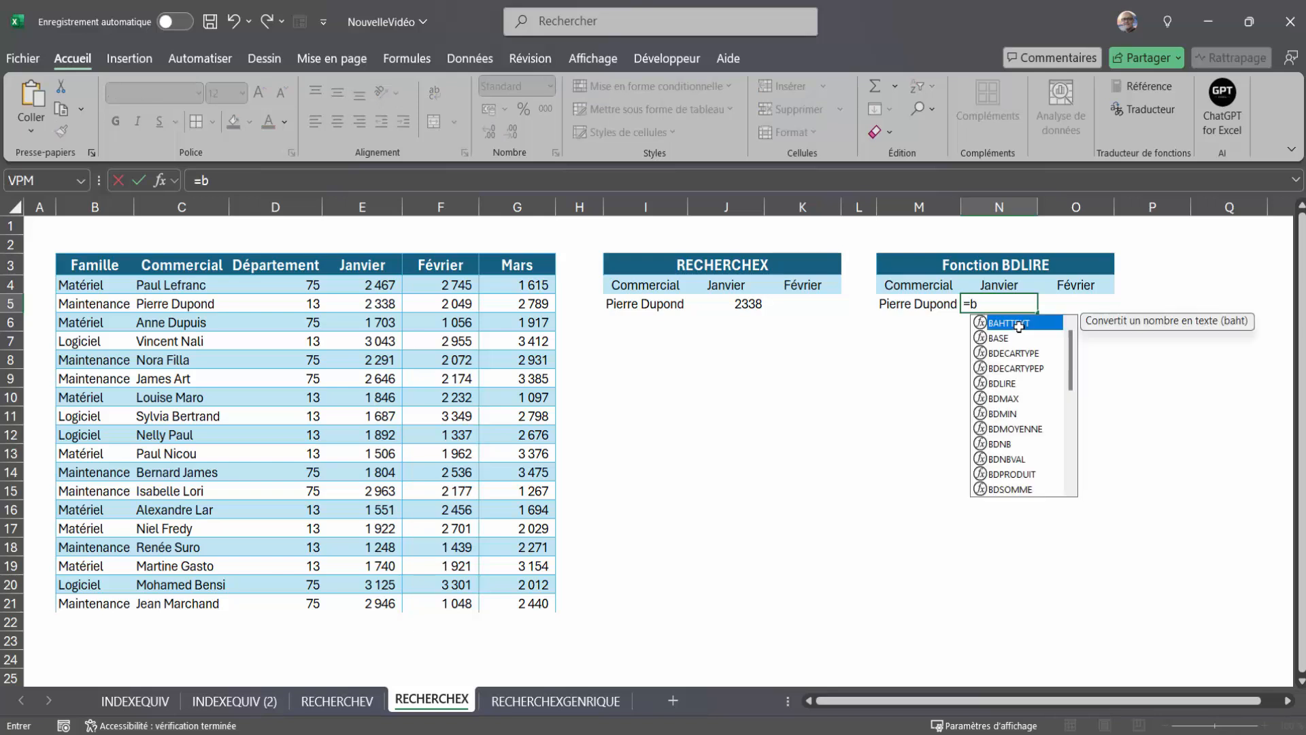
pyautogui.write('dlire(')
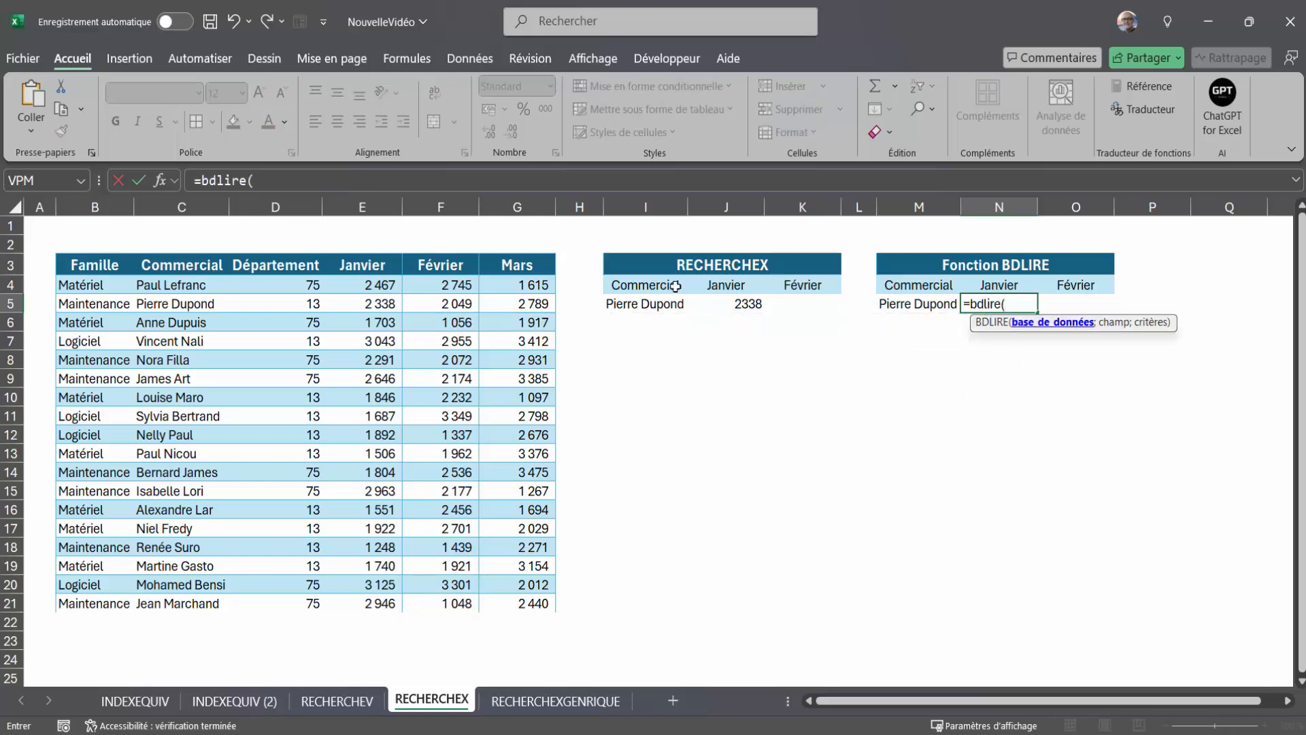
pyautogui.click(88, 261)
pyautogui.moveTo(89, 261); pyautogui.dragTo(522, 599)
pyautogui.write(';')
pyautogui.click(992, 284)
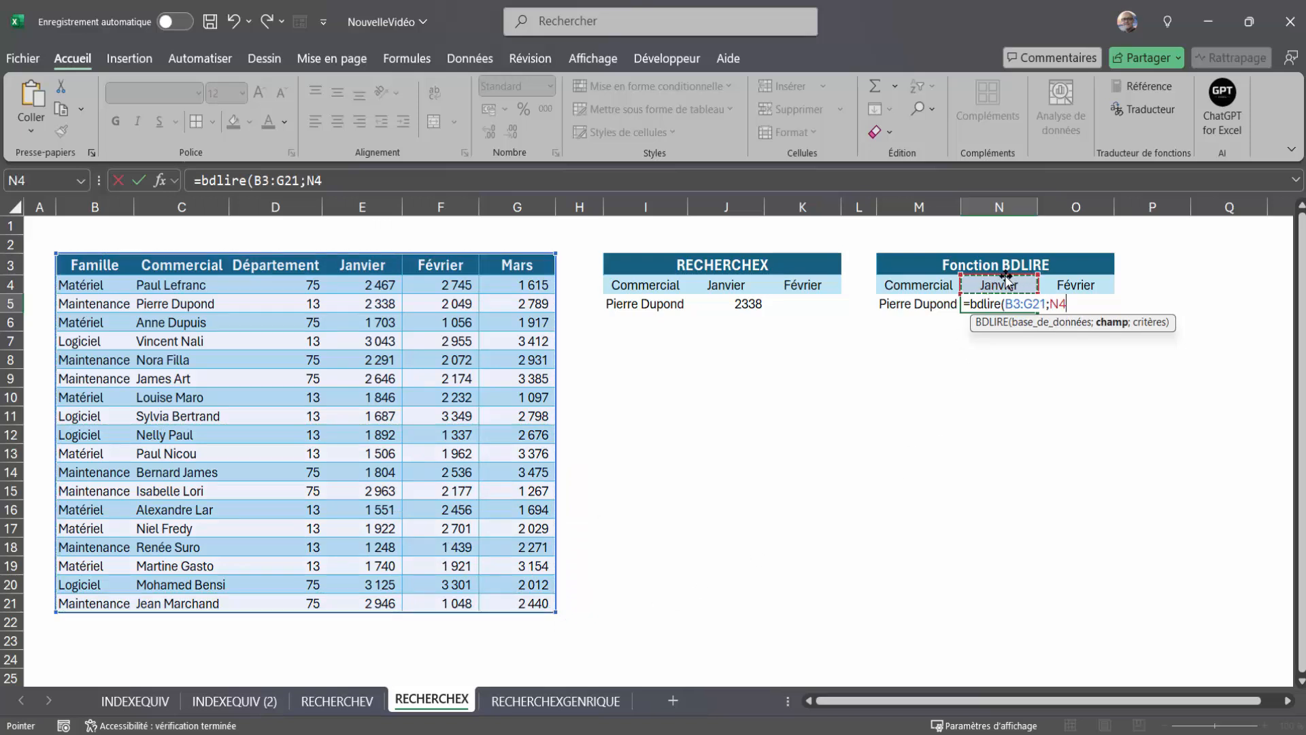
pyautogui.write(';')
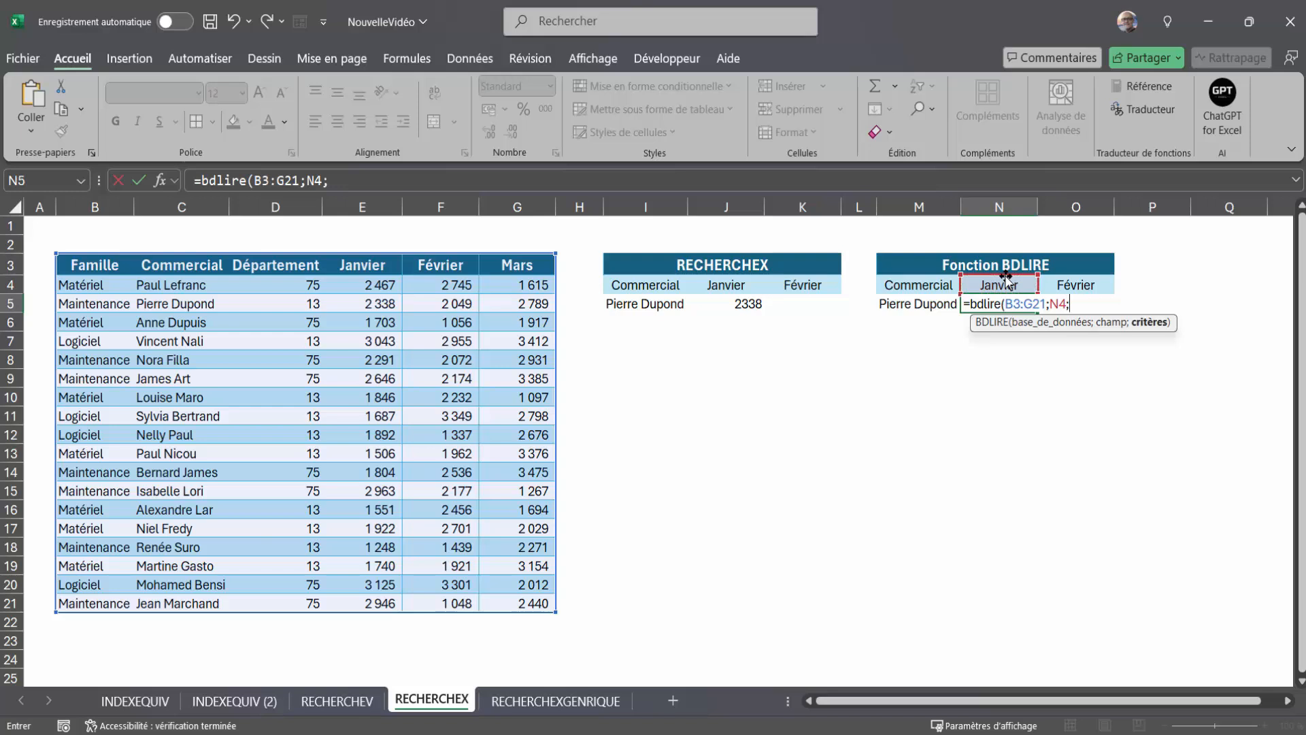
pyautogui.moveTo(895, 284); pyautogui.dragTo(899, 302)
pyautogui.write(')')
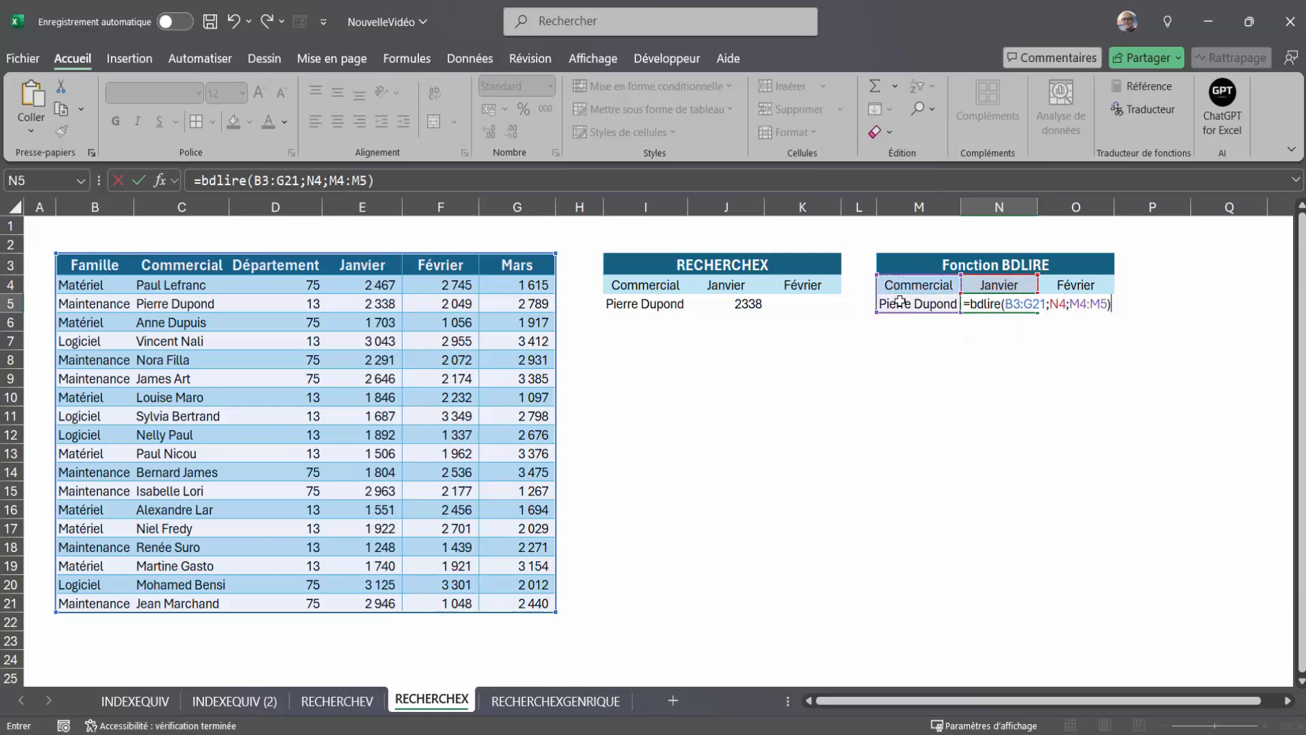
pyautogui.press('Return')
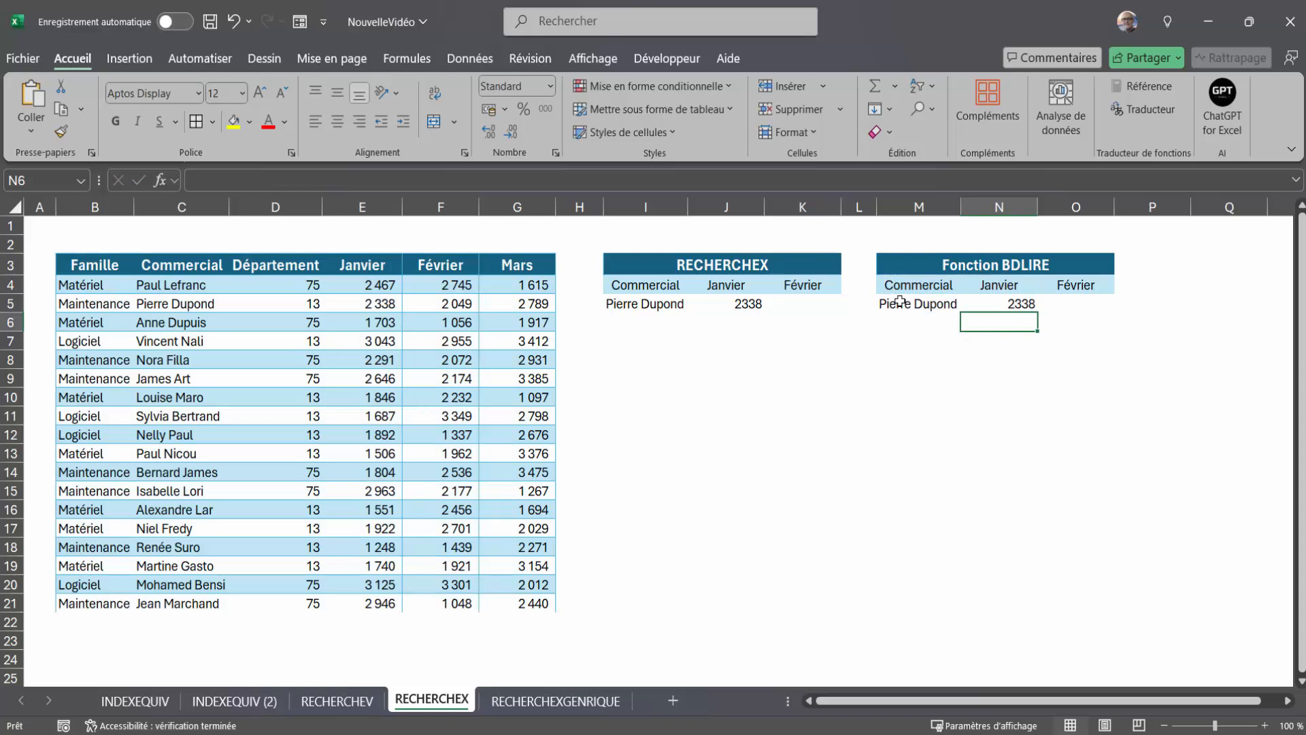
pyautogui.press('Up')
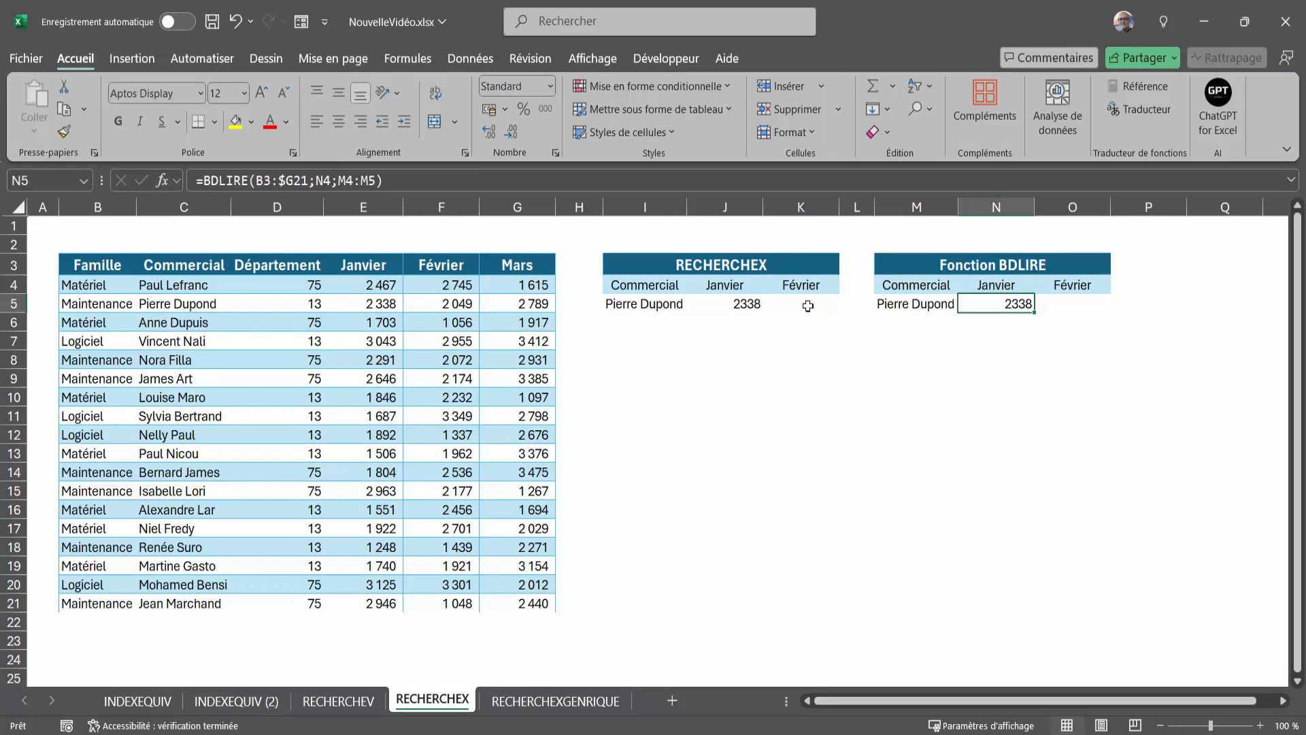
# Step: Make the lookup value $I$5 and the lookup array $C$4:$C$21 absolute in the RECHERCHEX formula in J5
pyautogui.click(808, 305)
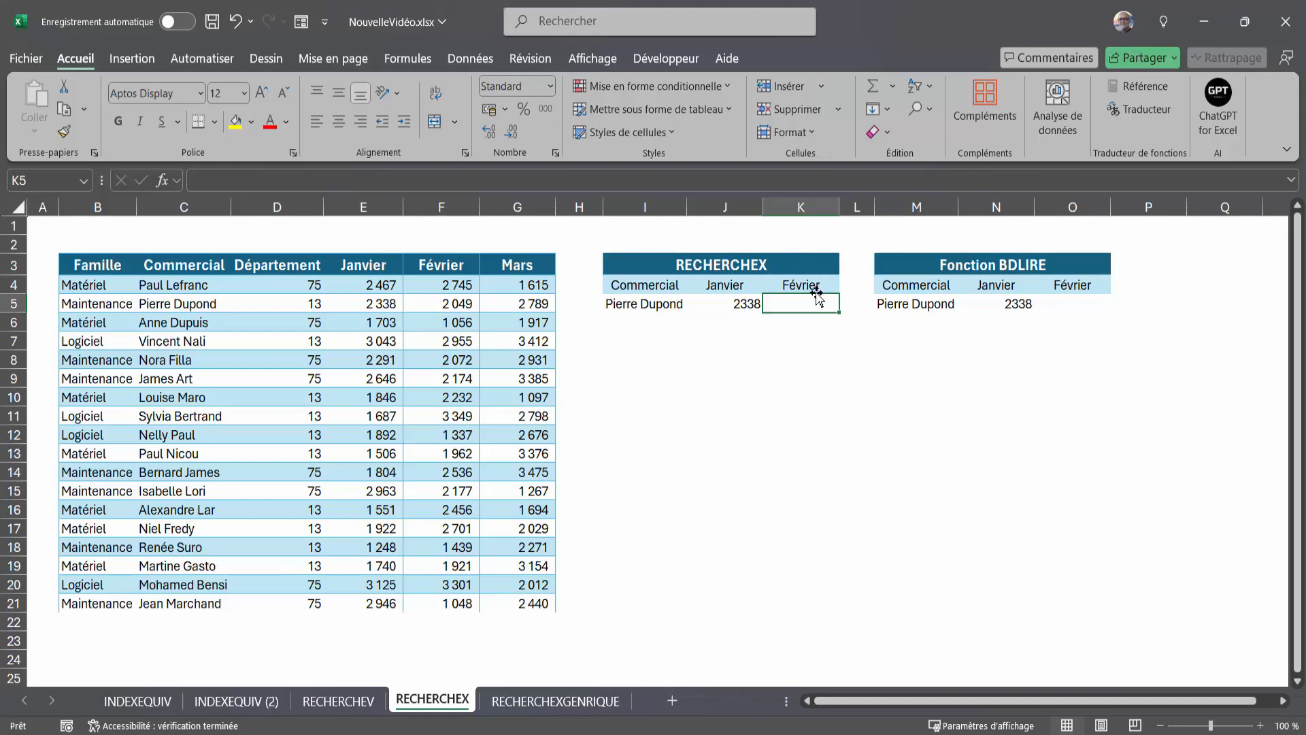
pyautogui.click(735, 302)
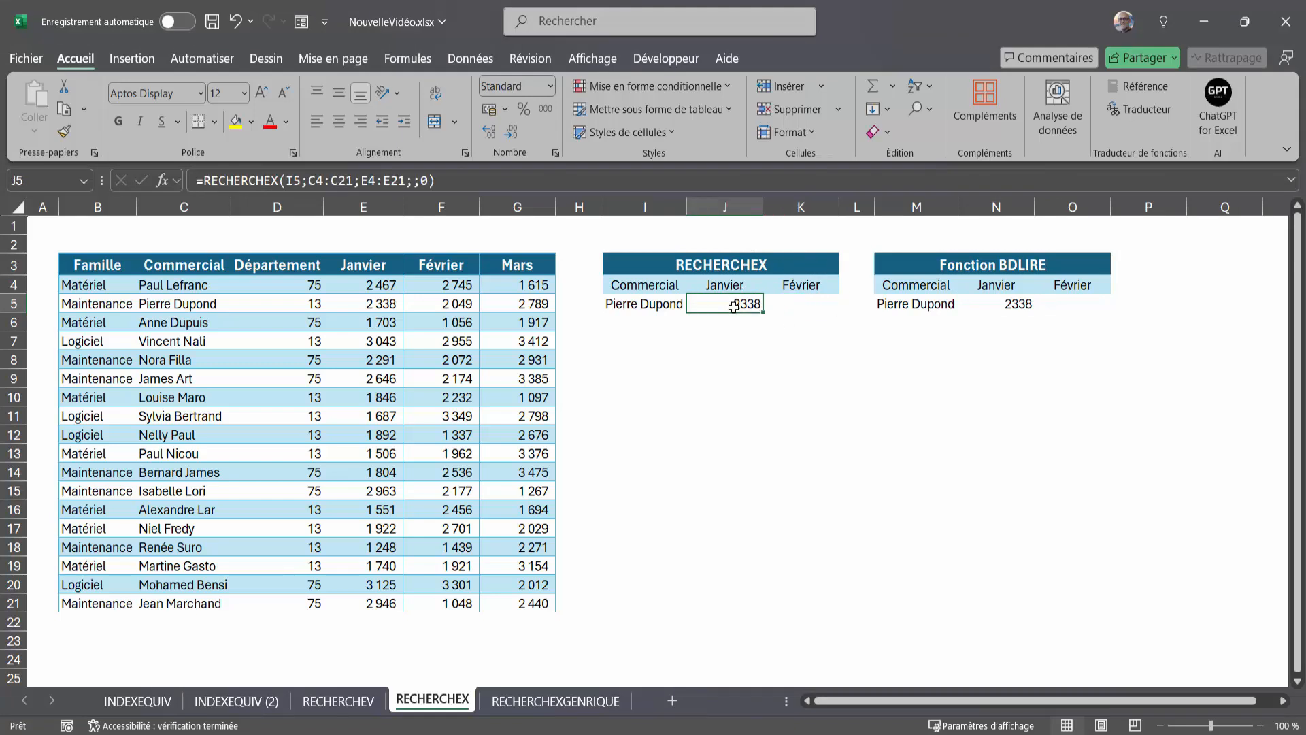
pyautogui.doubleClick(734, 305)
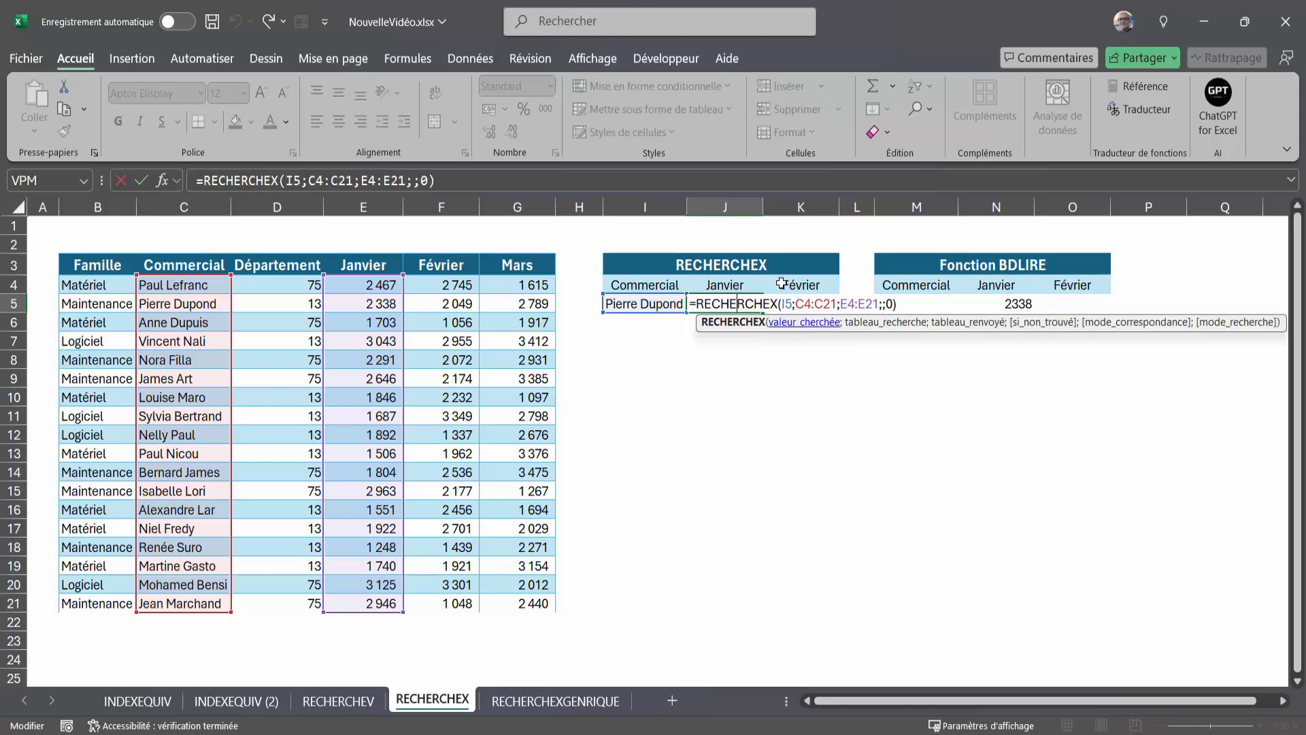
pyautogui.click(787, 304)
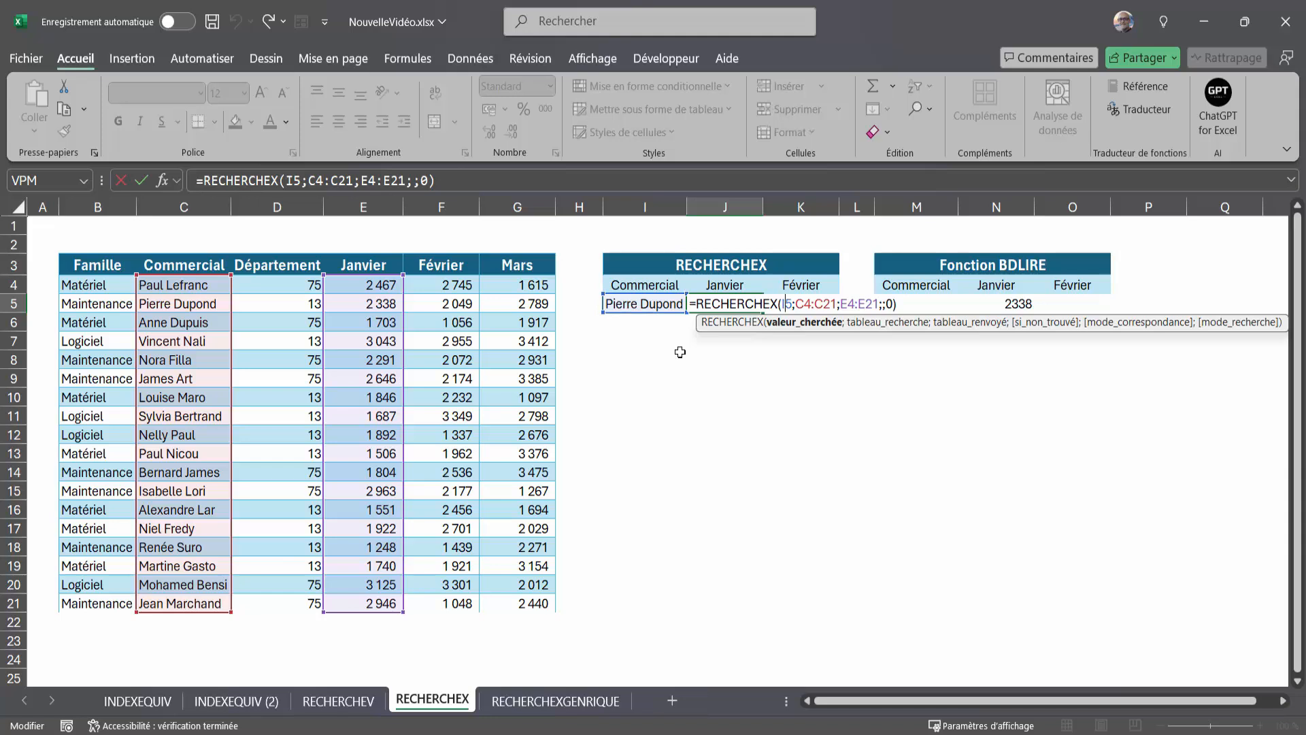
pyautogui.press('F4')
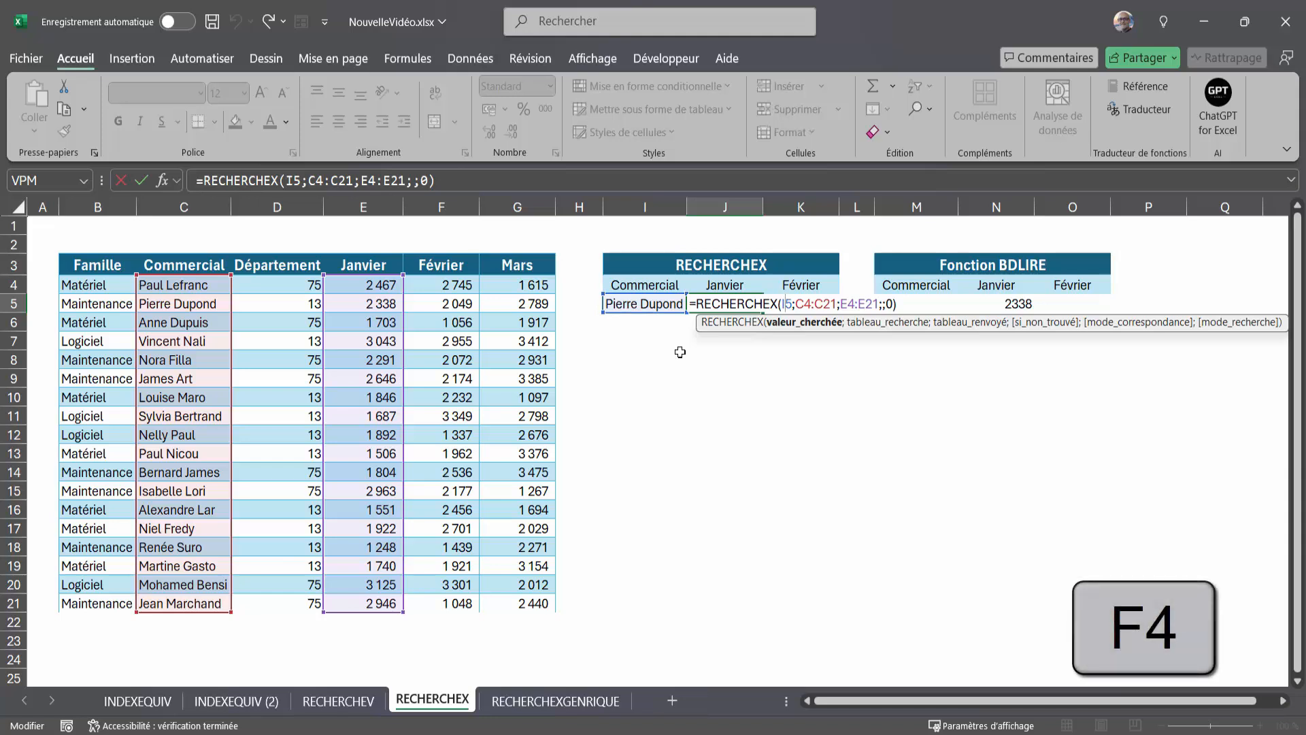
pyautogui.press('F4')
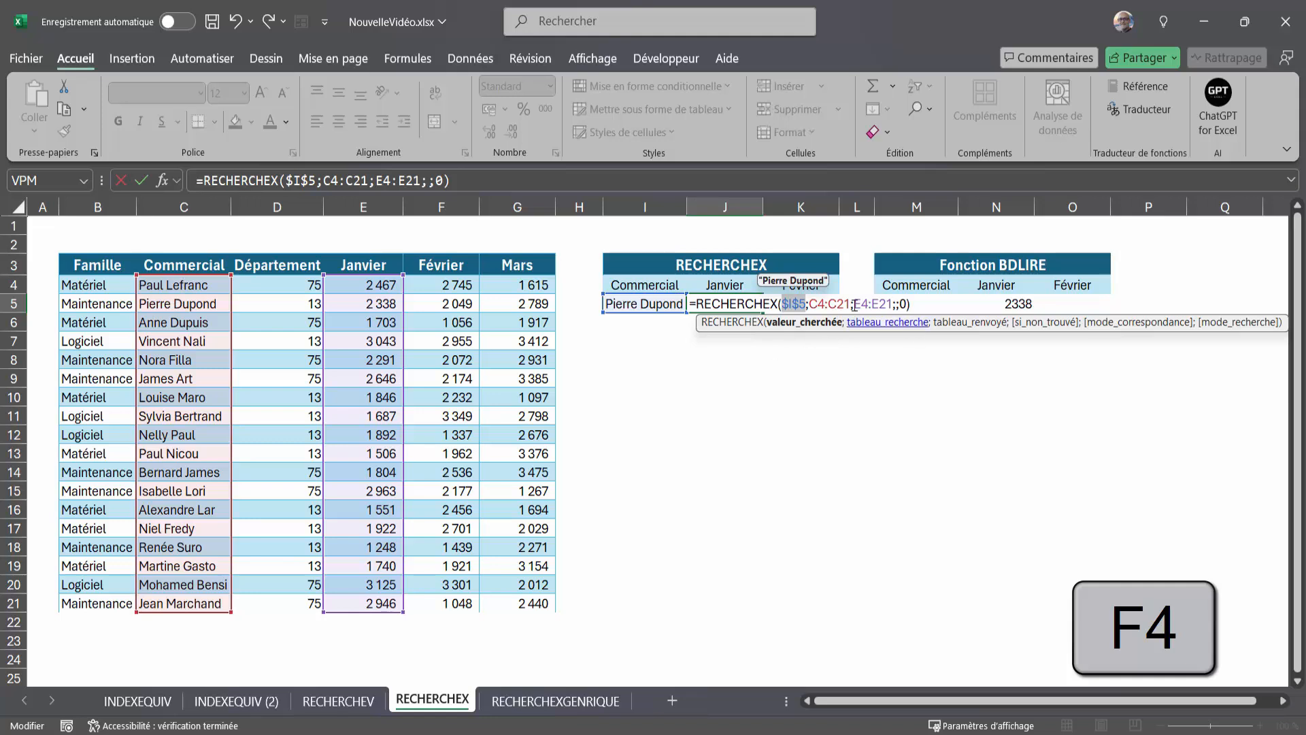
pyautogui.click(824, 304)
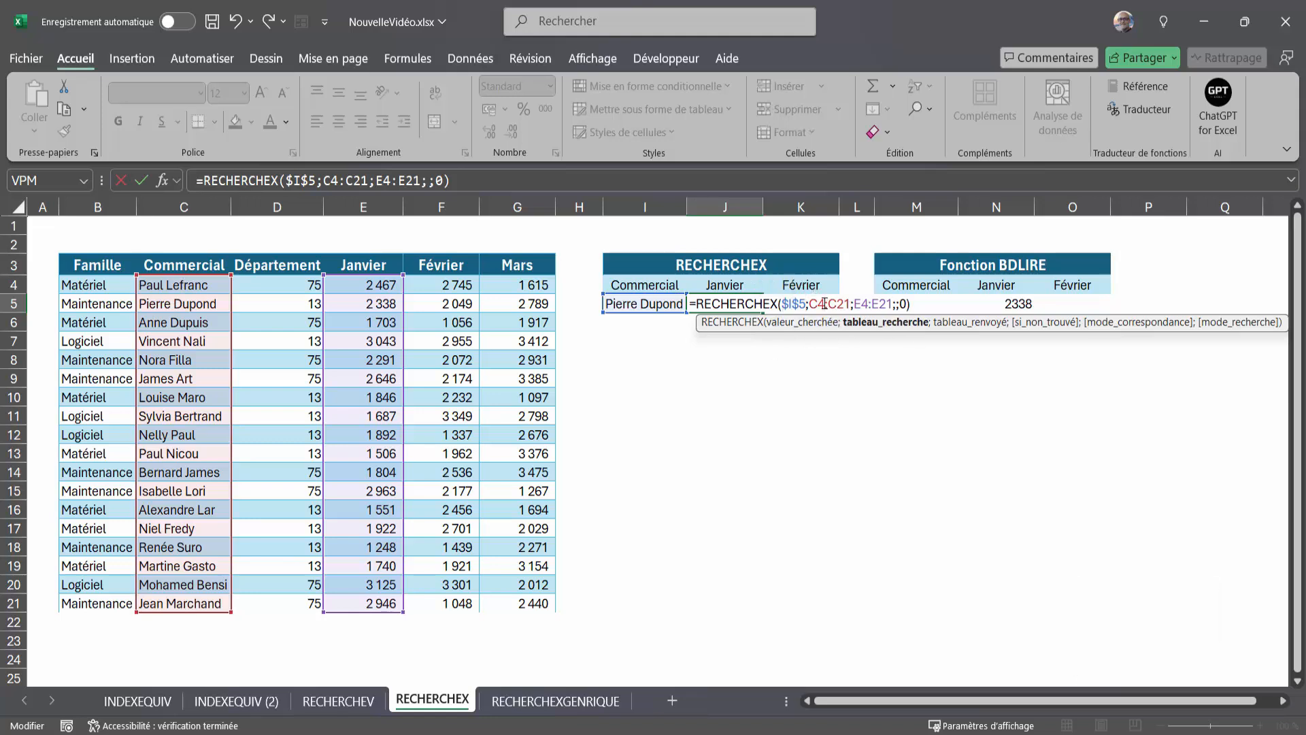
pyautogui.press('F4')
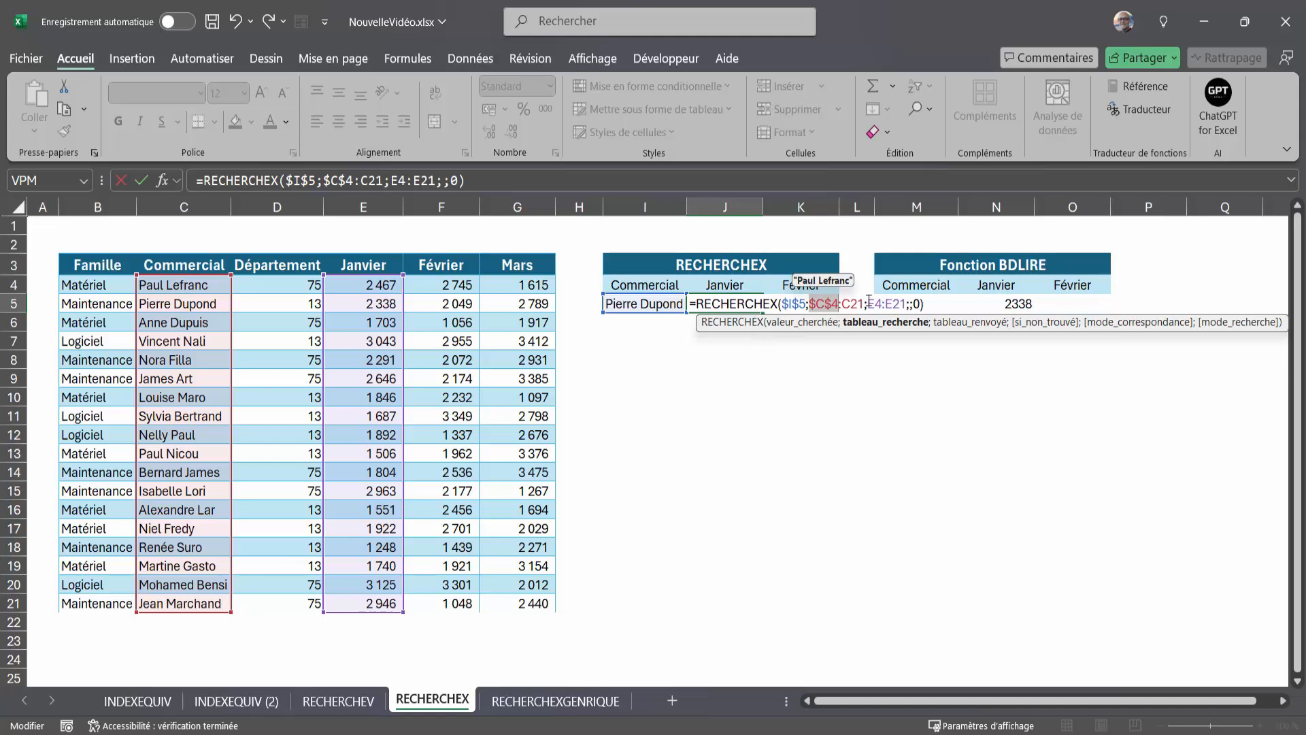
pyautogui.click(858, 303)
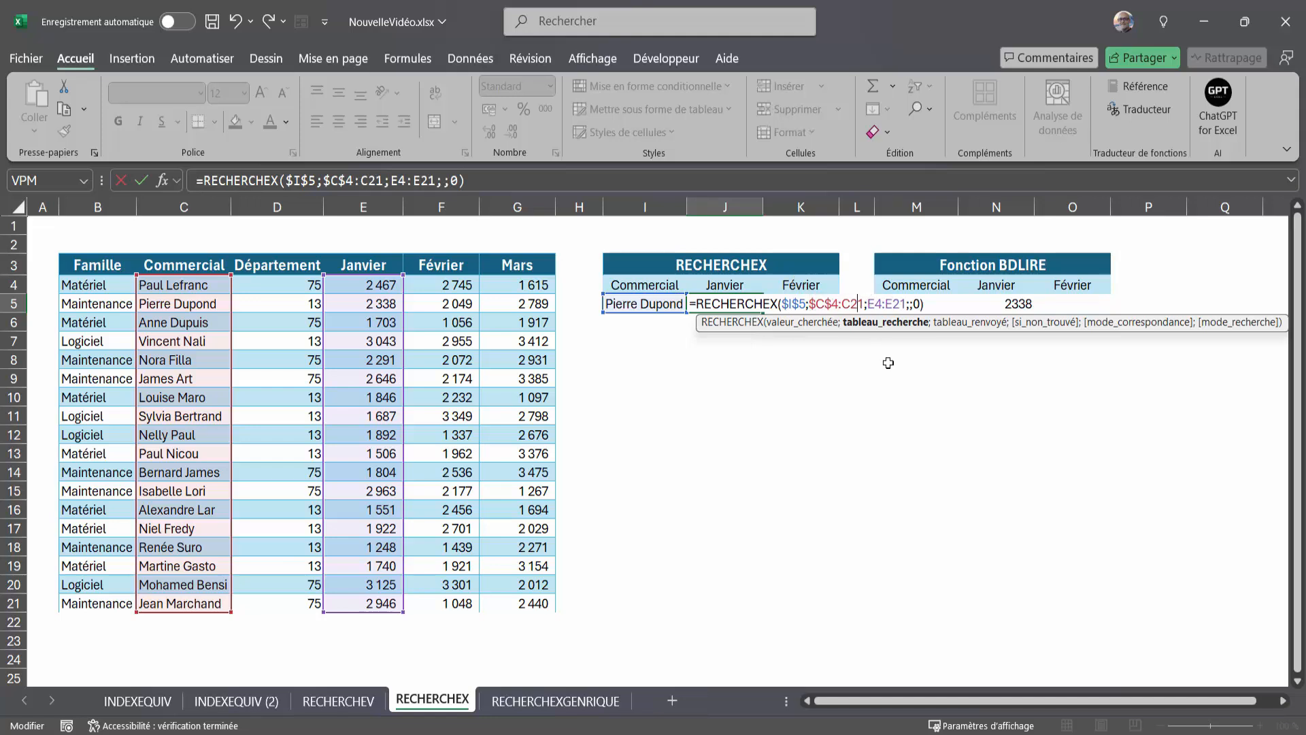
pyautogui.press('F4')
pyautogui.press('Return')
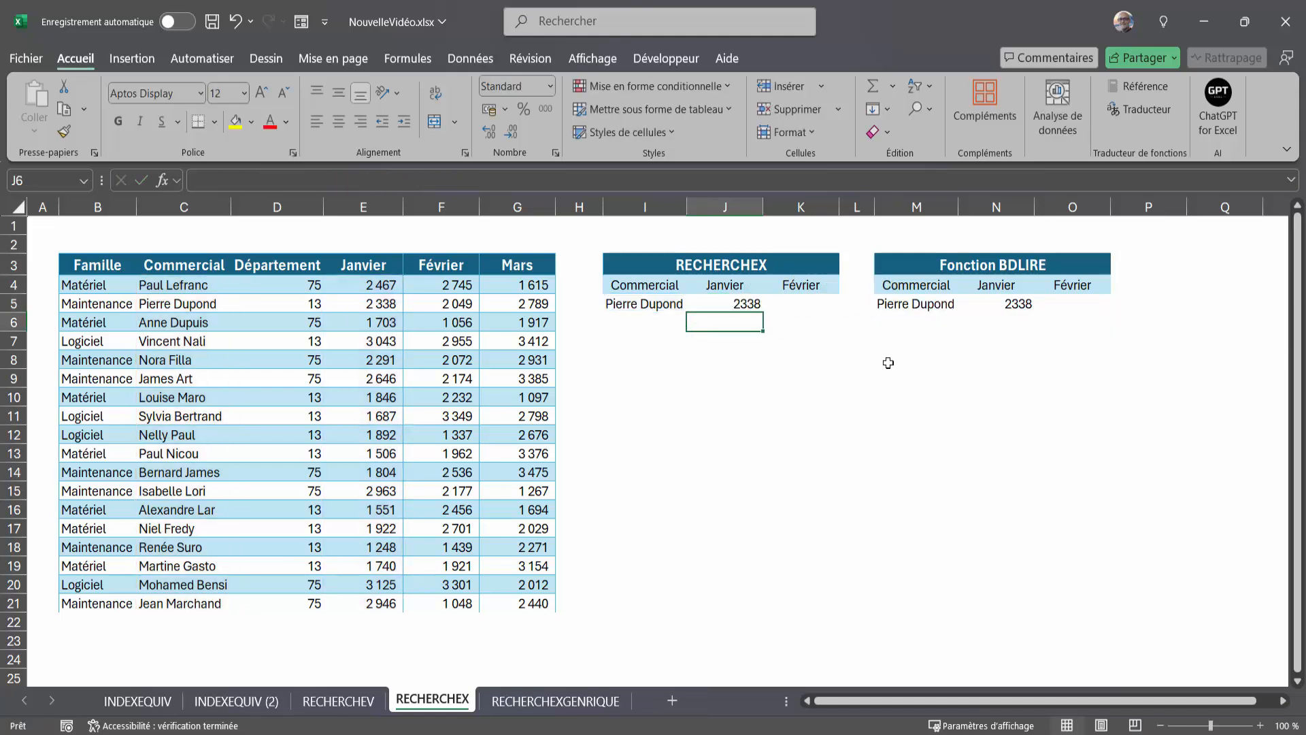
# Step: Copy the RECHERCHEX formula from J5 into K5 and check the result against the salesperson's Février figure
pyautogui.click(746, 302)
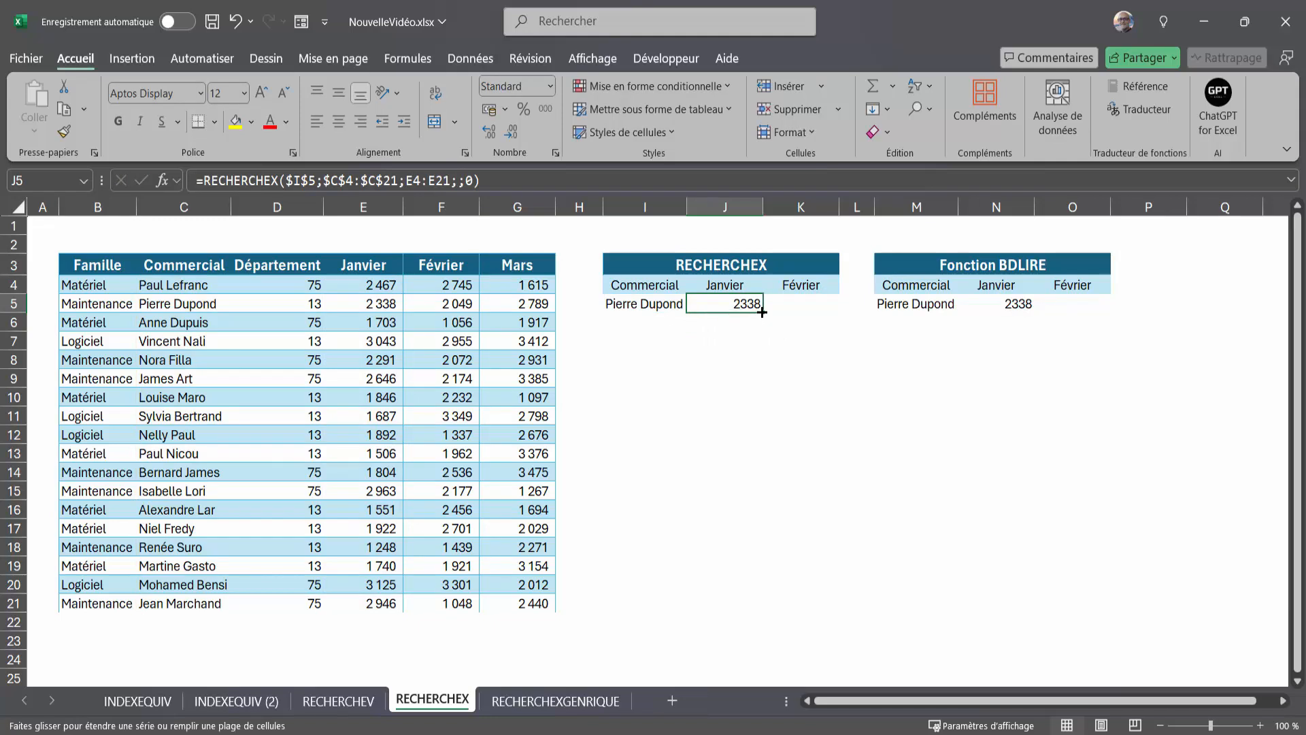
pyautogui.moveTo(762, 312); pyautogui.dragTo(835, 307)
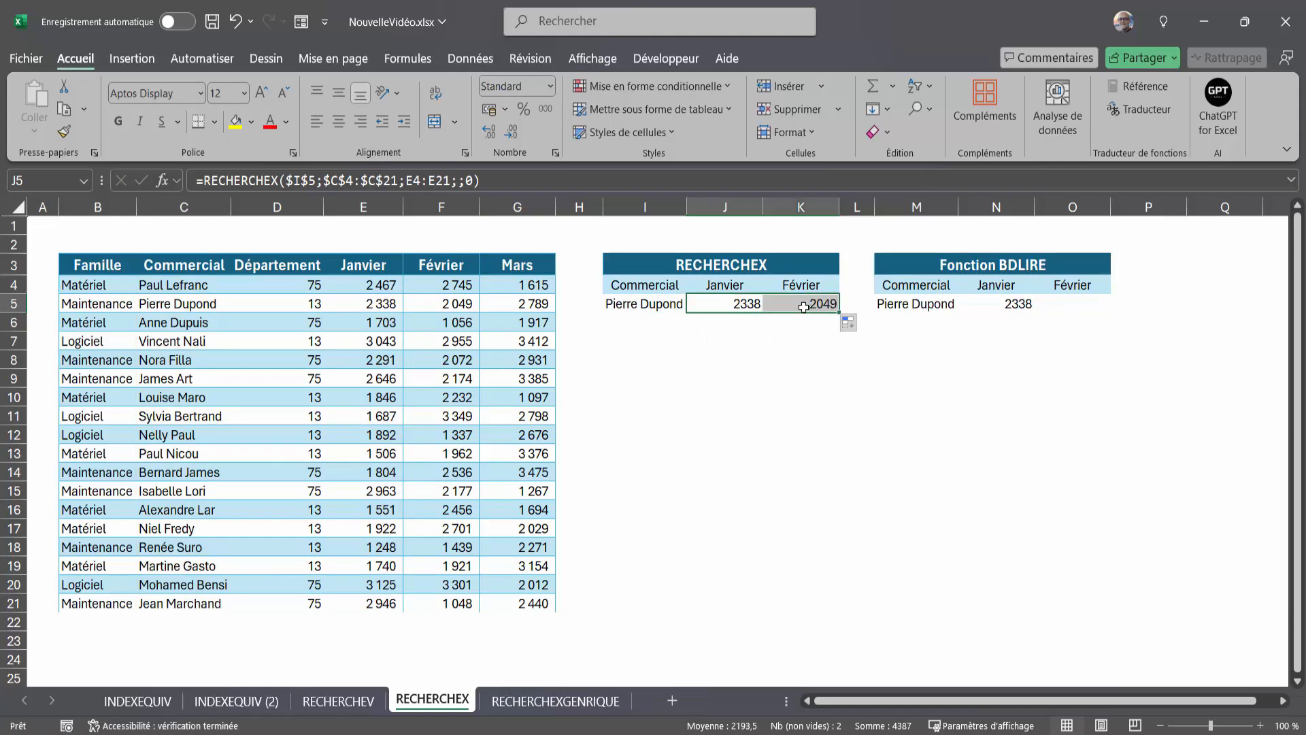
pyautogui.click(834, 304)
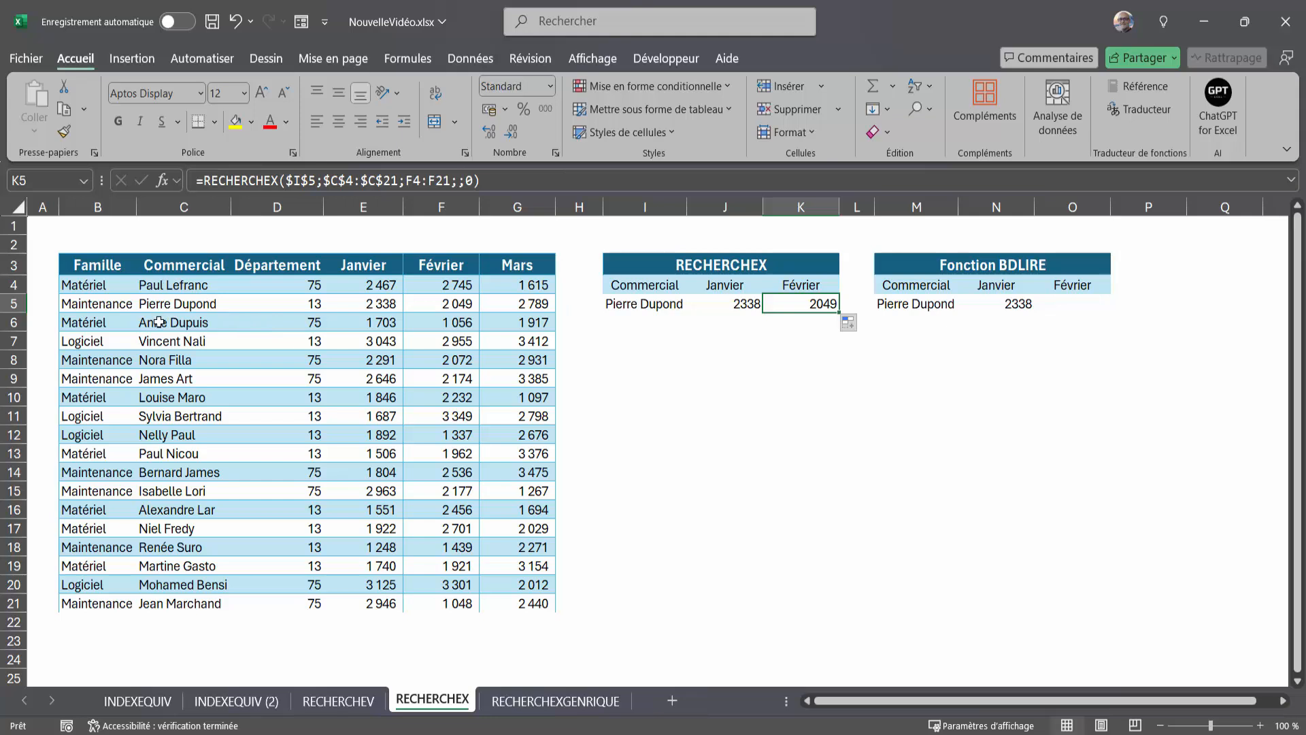
pyautogui.click(464, 312)
# Step: Make the database reference $B$3:$G$21 absolute in the BDLIRE formula in N5
pyautogui.click(1018, 304)
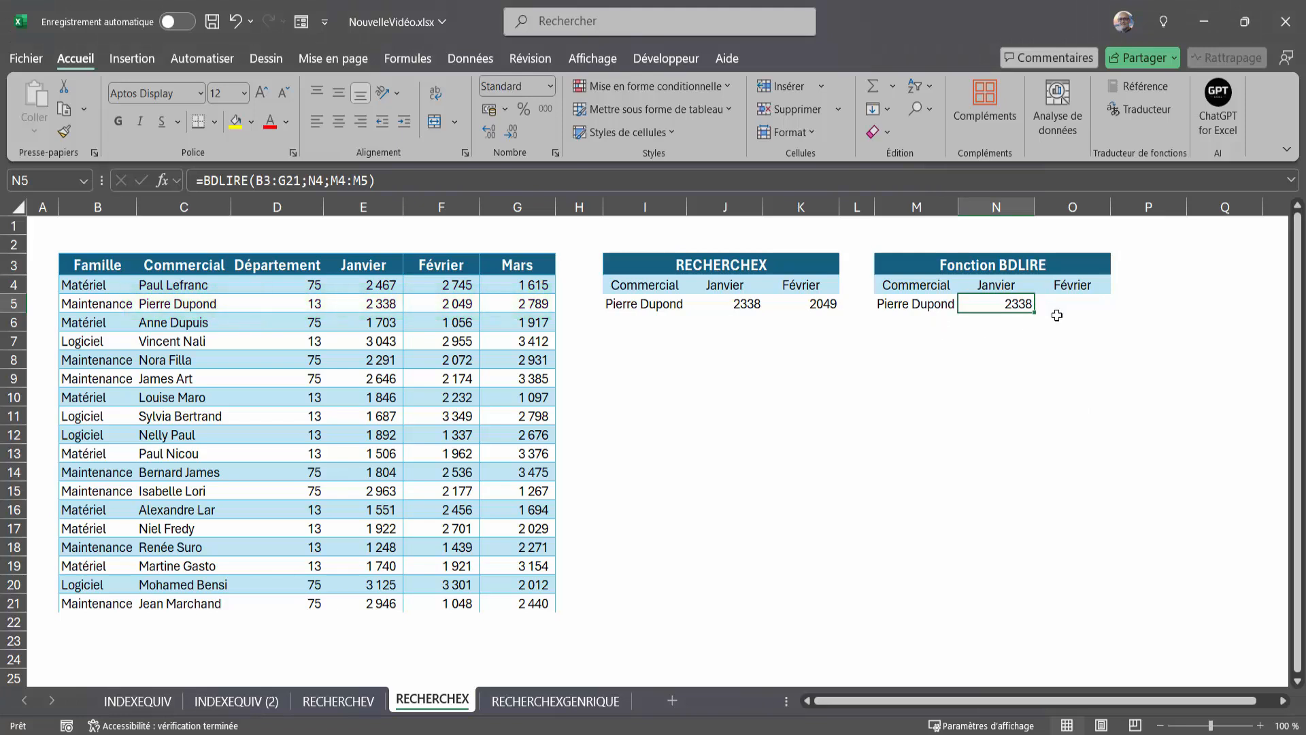
pyautogui.doubleClick(1008, 303)
pyautogui.click(1018, 303)
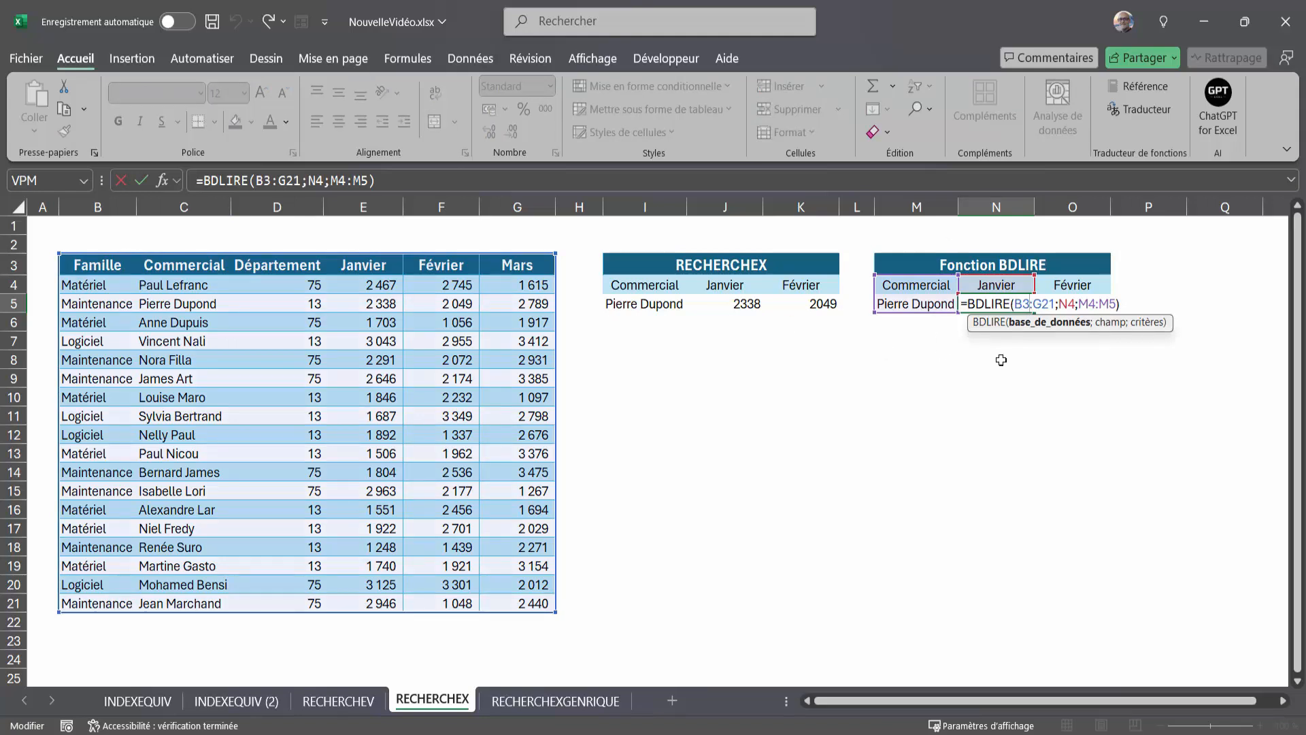
pyautogui.click(1023, 304)
pyautogui.press('F4')
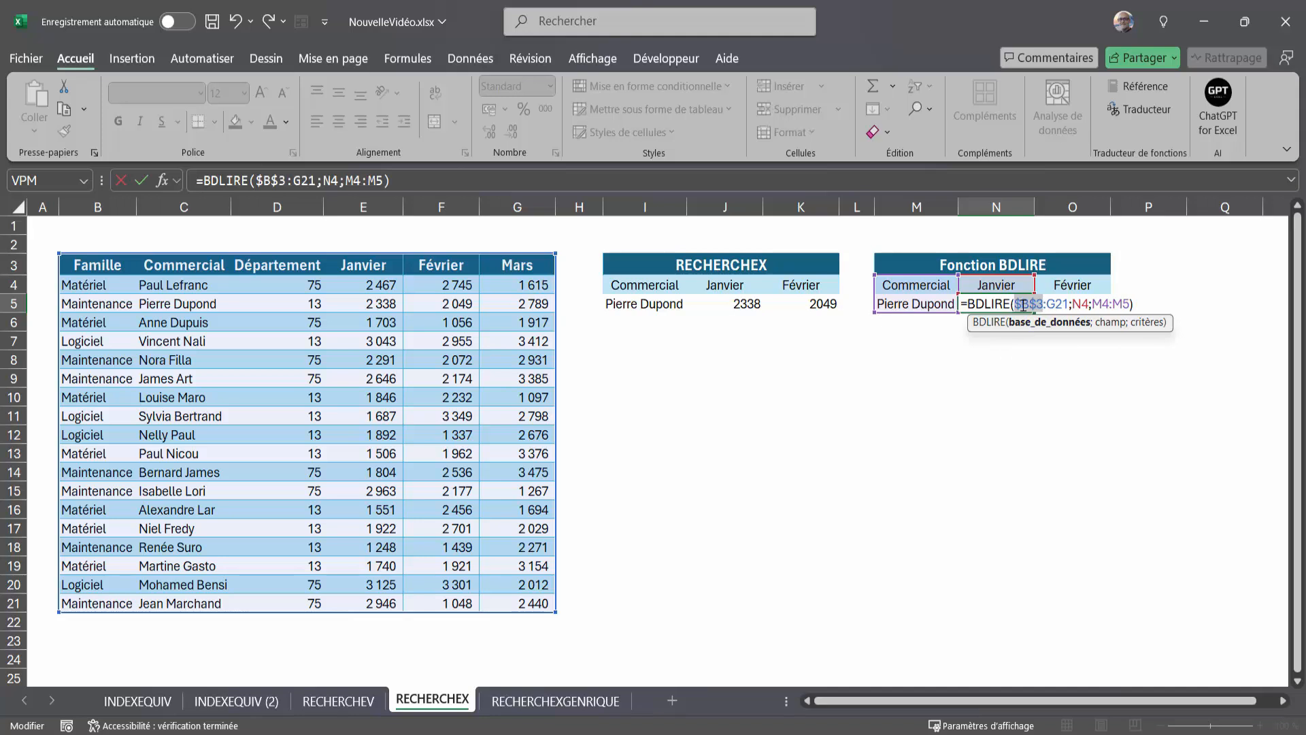
pyautogui.click(1065, 304)
pyautogui.press('F4')
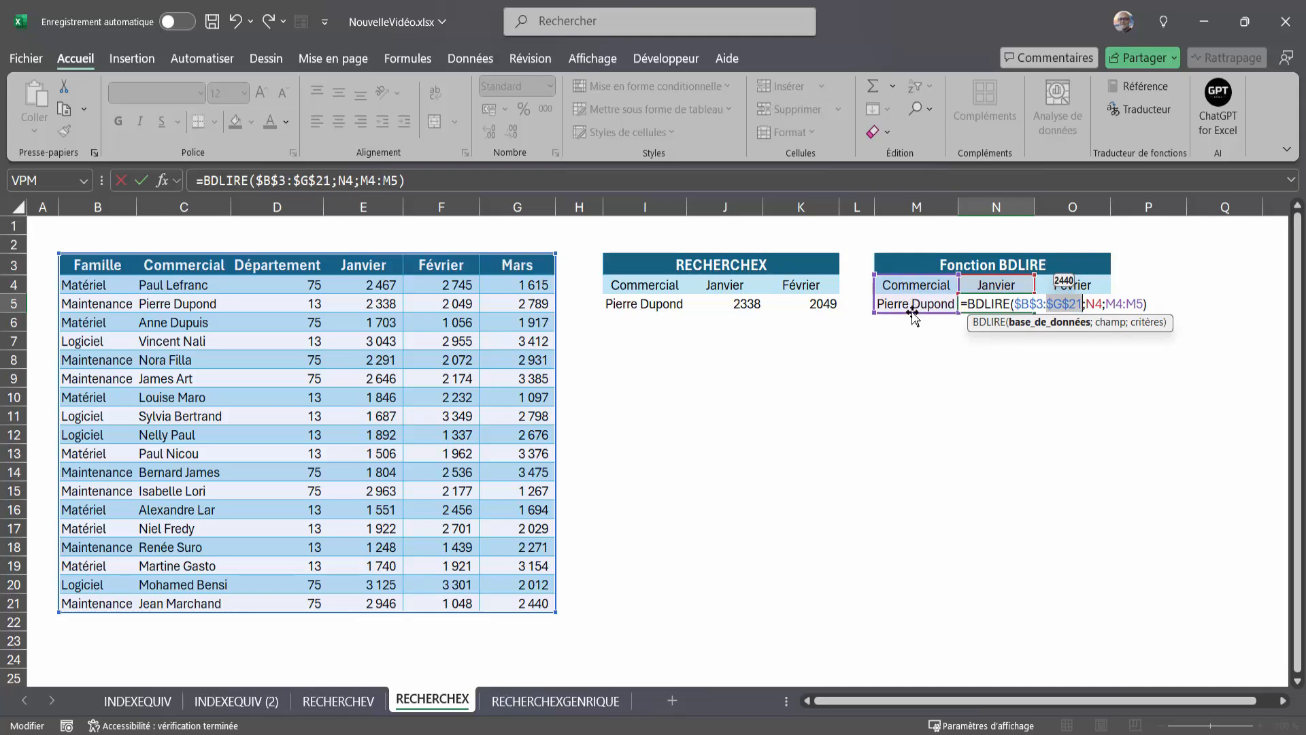
# Step: Make the criteria range $M$4:$M$5 absolute in the N5 BDLIRE formula, keeping field N4 relative
pyautogui.click(1121, 302)
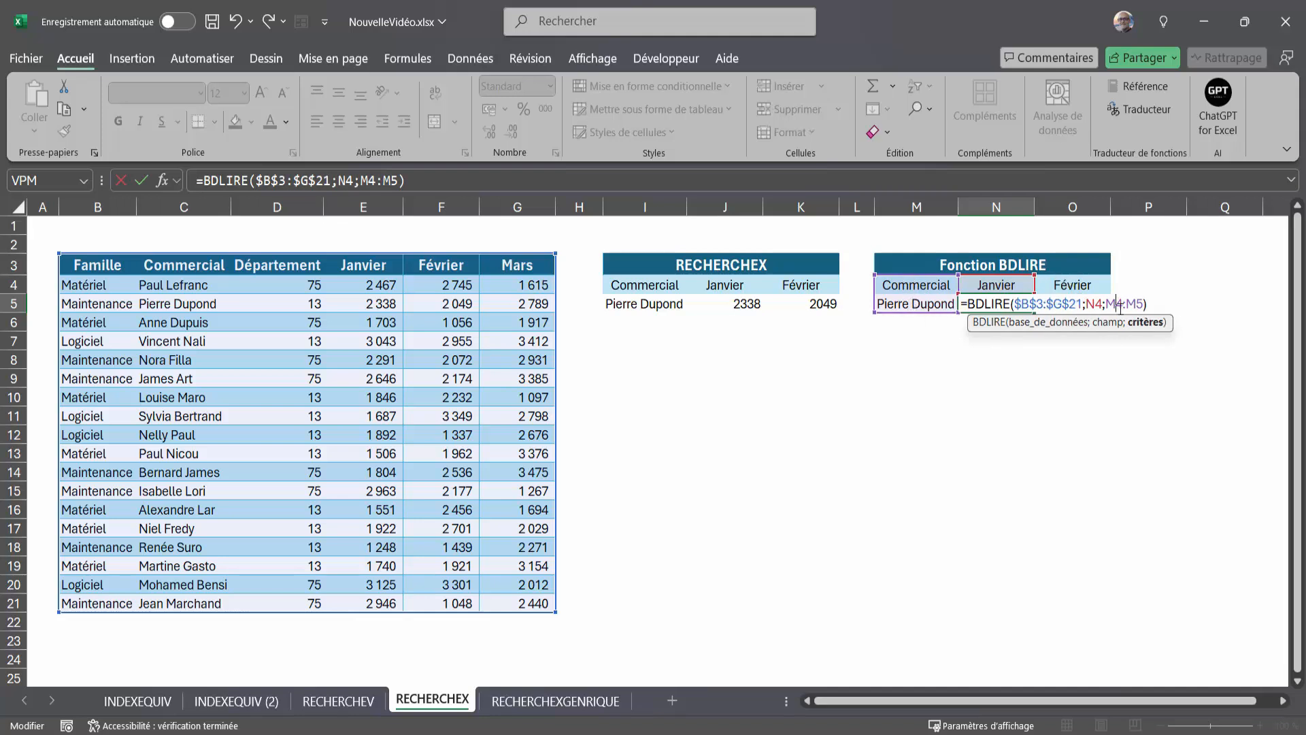
pyautogui.press('F4')
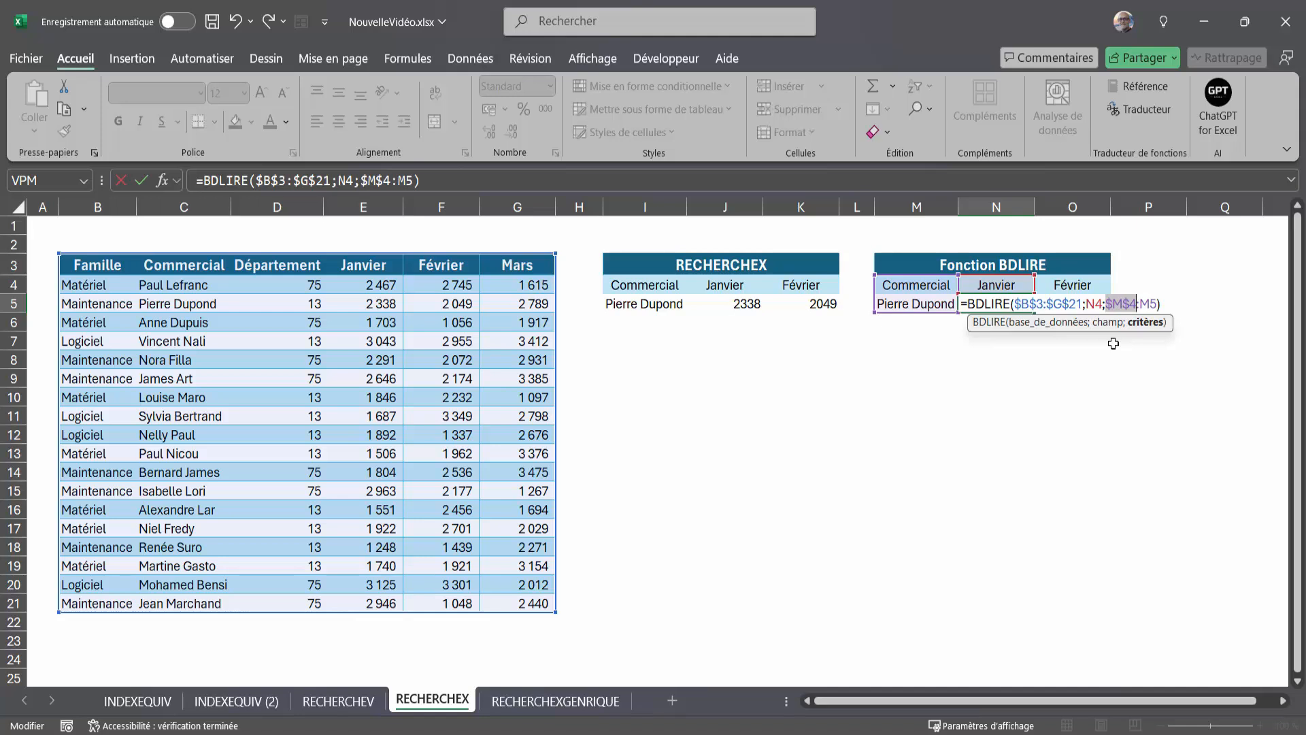
pyautogui.keyDown('shift'); pyautogui.click(1156, 308); pyautogui.keyUp('shift')
pyautogui.click(1147, 302)
pyautogui.press('F4')
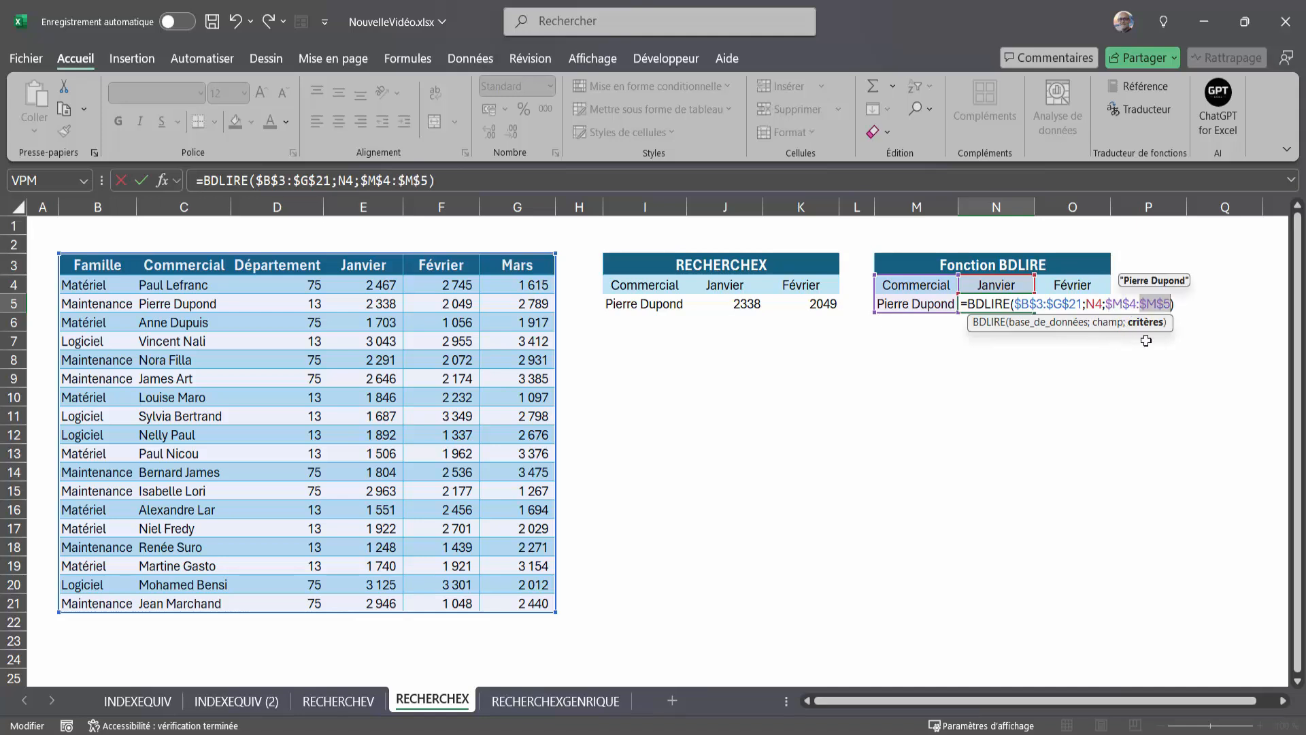
pyautogui.press('Return')
# Step: Copy the BDLIRE formula from N5 into O5 and compare it with the RECHERCHEX result in K5
pyautogui.click(1020, 306)
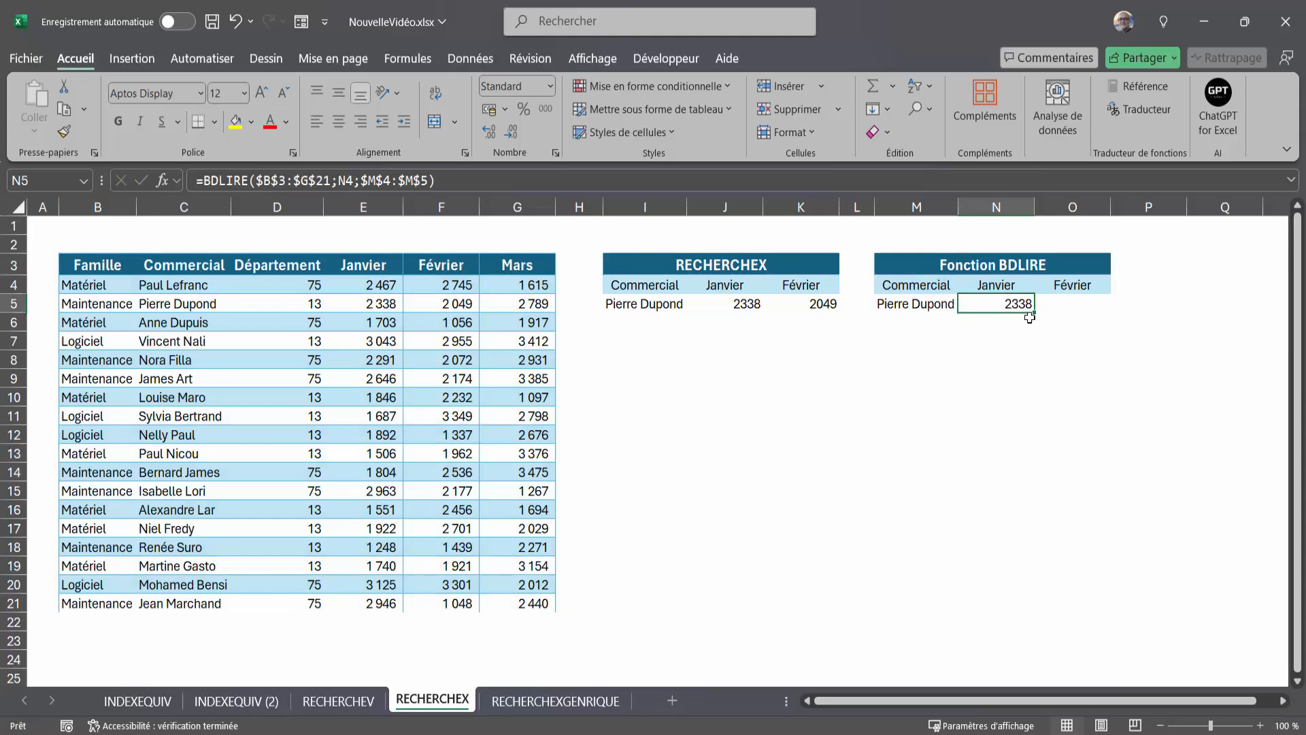
pyautogui.moveTo(1036, 313); pyautogui.dragTo(1096, 314)
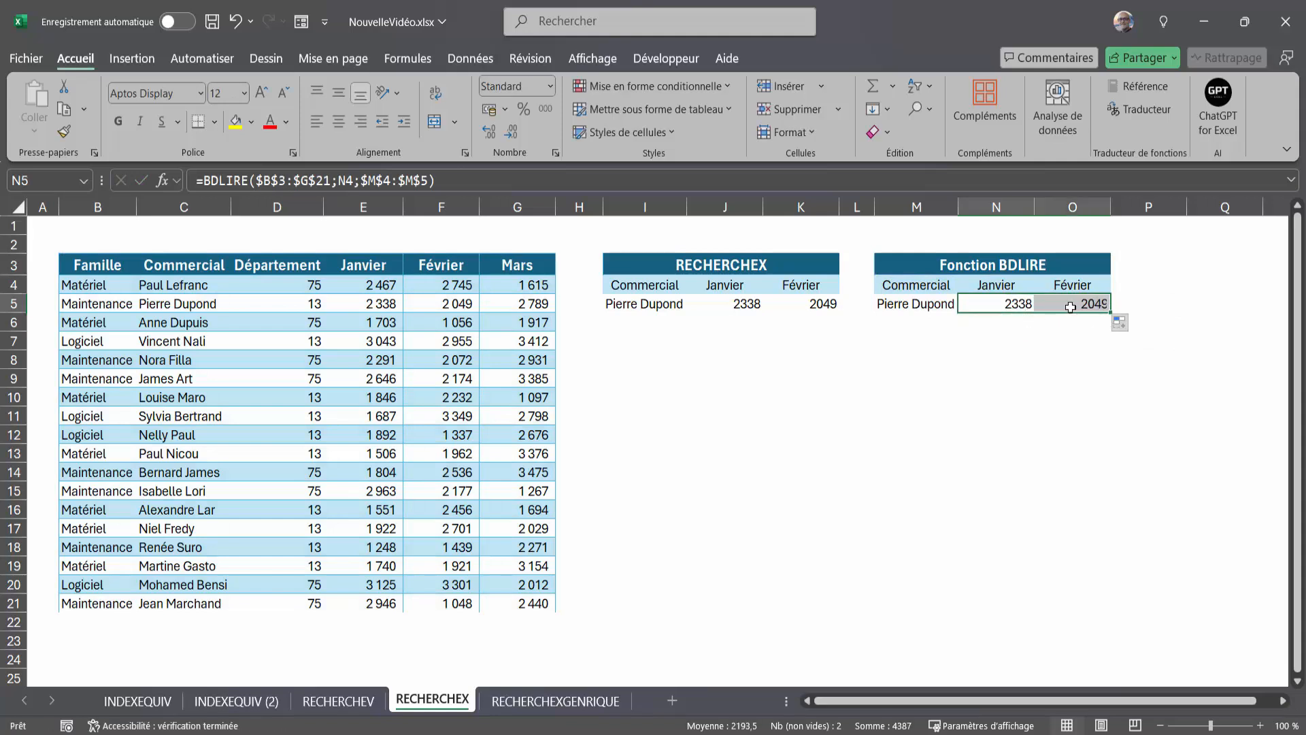
pyautogui.click(1098, 306)
pyautogui.click(810, 305)
pyautogui.click(1083, 311)
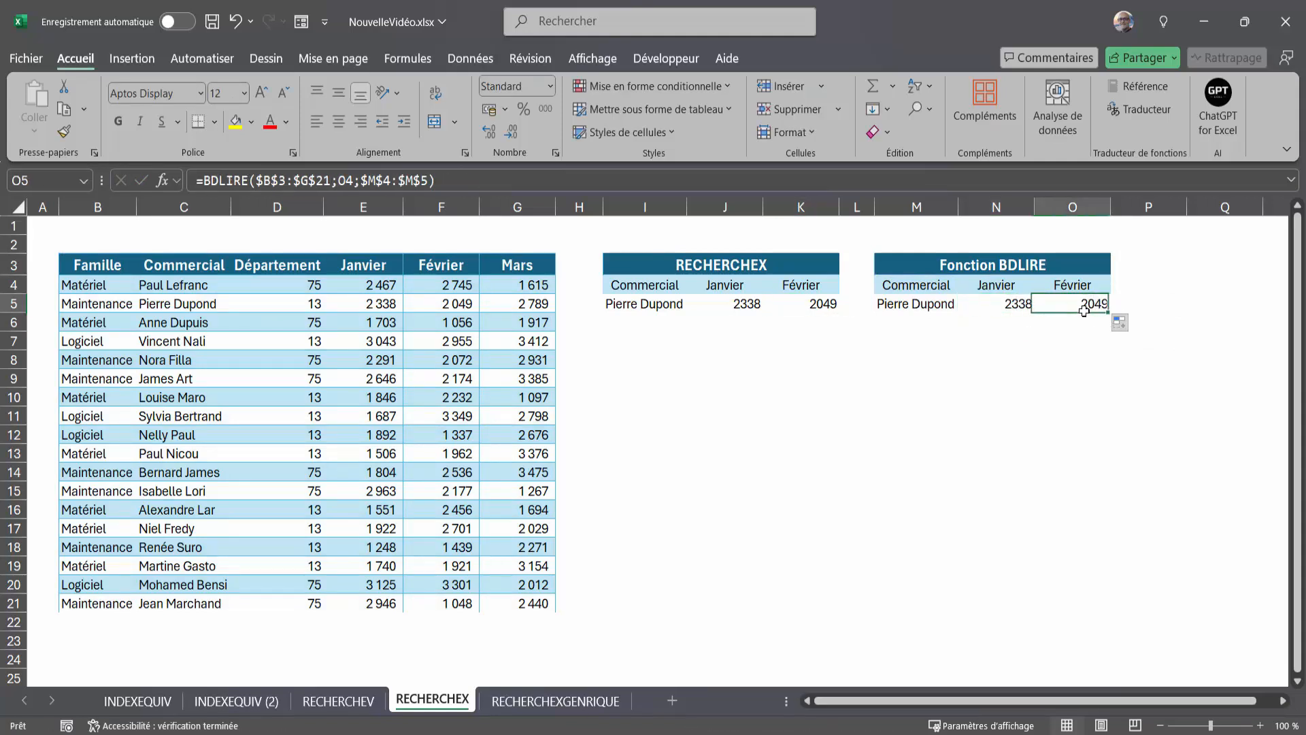
pyautogui.click(645, 415)
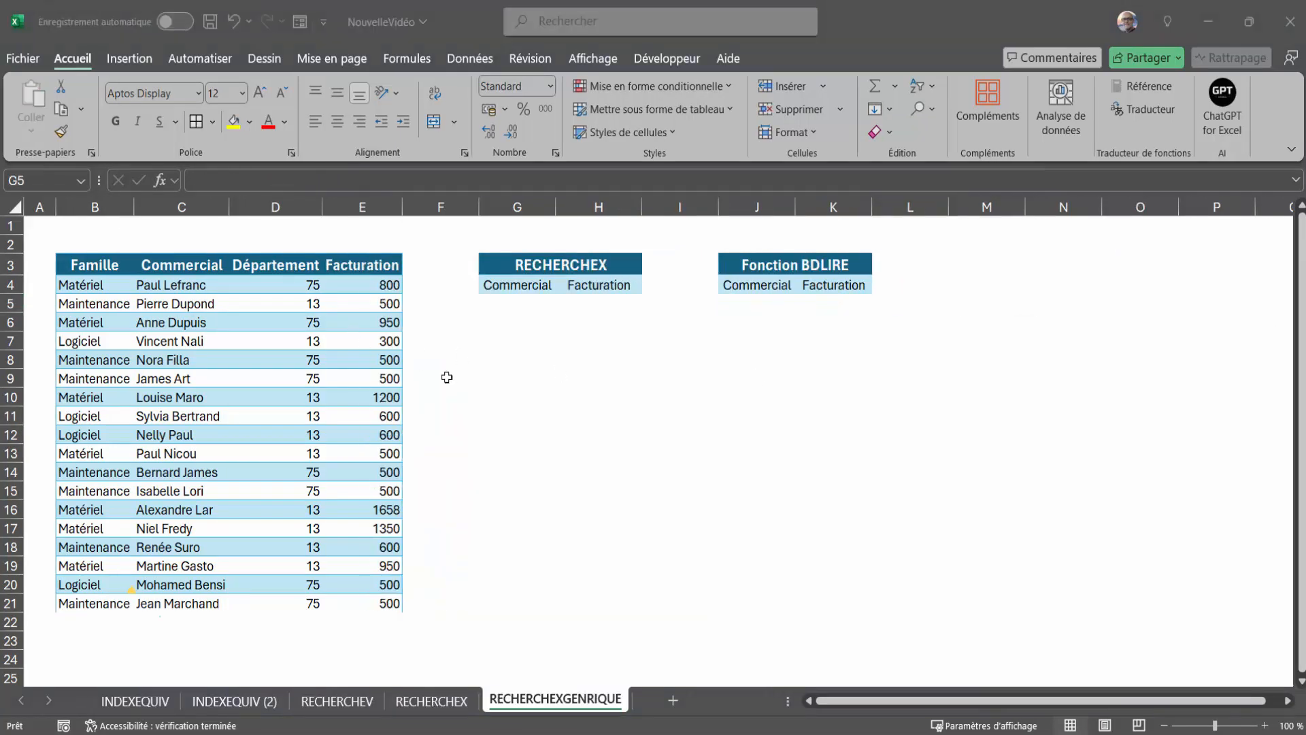
# Step: On the RECHERCHEXGENRIQUE sheet, enter the first three letters of the salesperson's name from C7 in G5 and J5
pyautogui.click(515, 304)
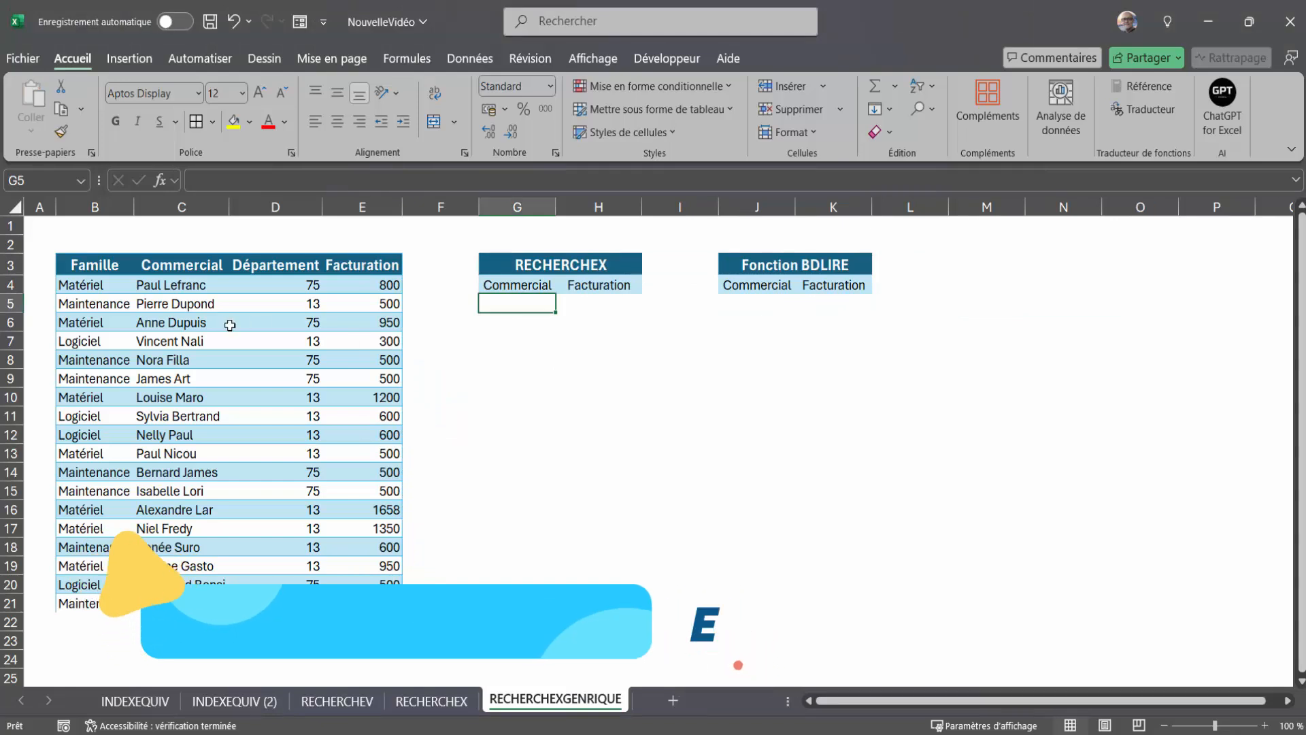
pyautogui.click(176, 343)
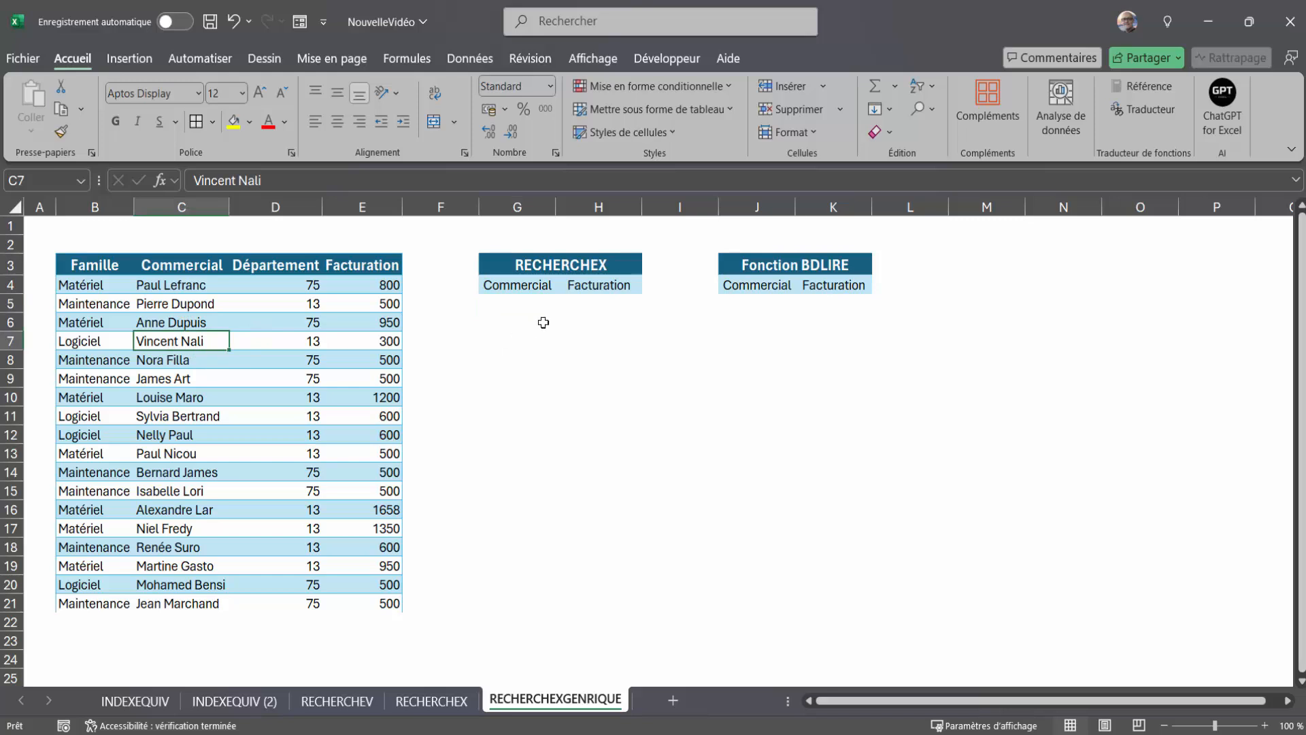
pyautogui.click(526, 306)
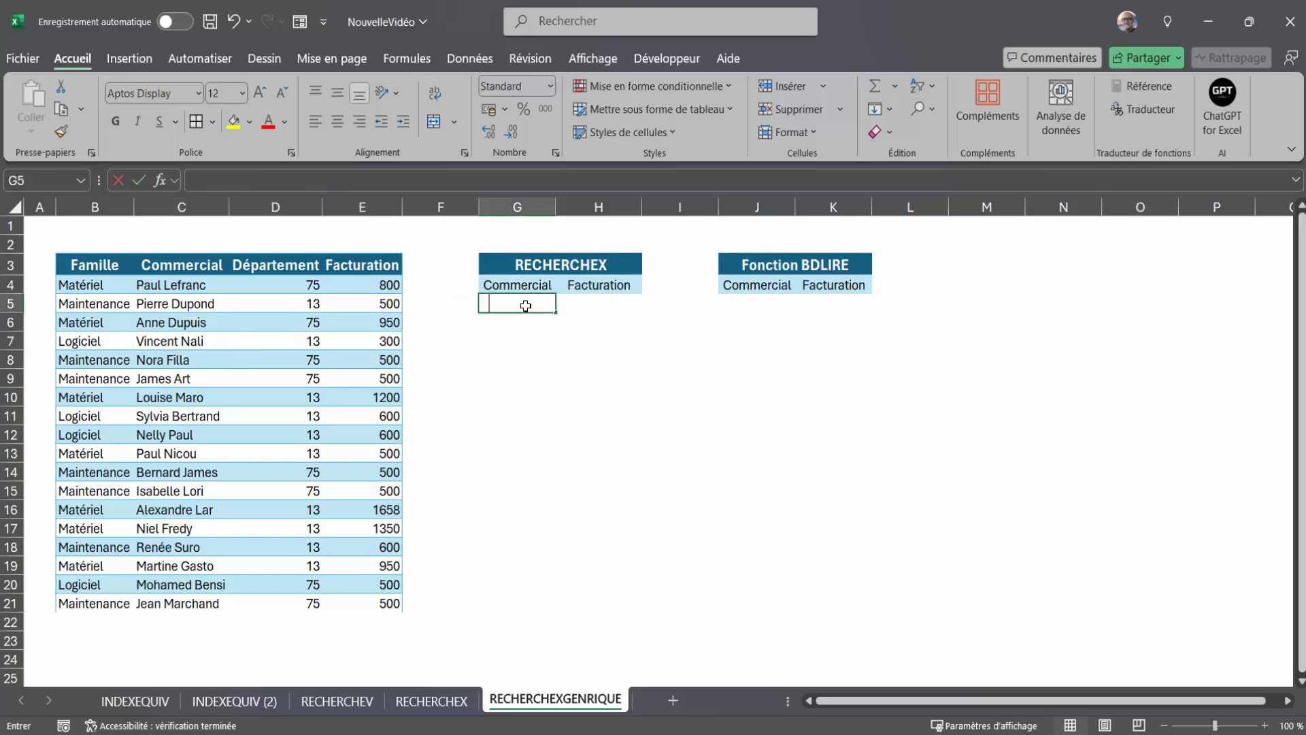
pyautogui.write('Vin')
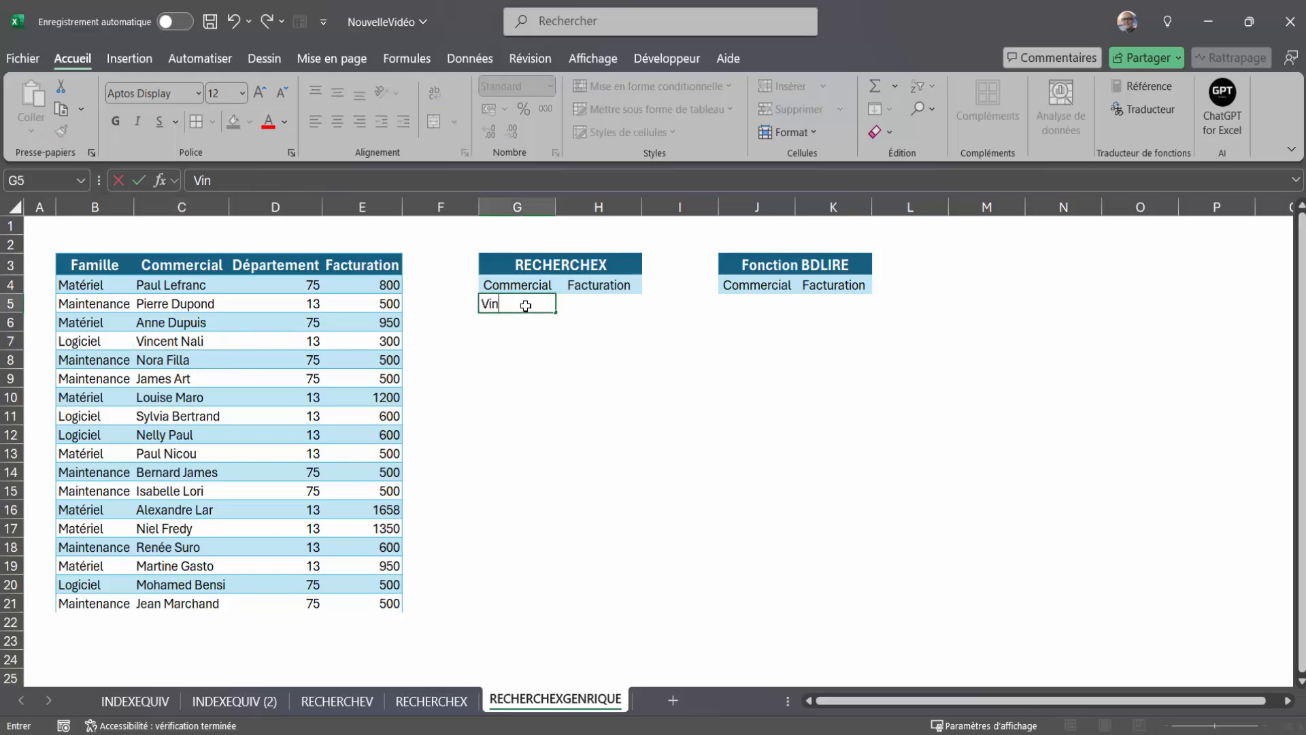
pyautogui.press('Tab')
pyautogui.press('Tab')
pyautogui.press('Tab')
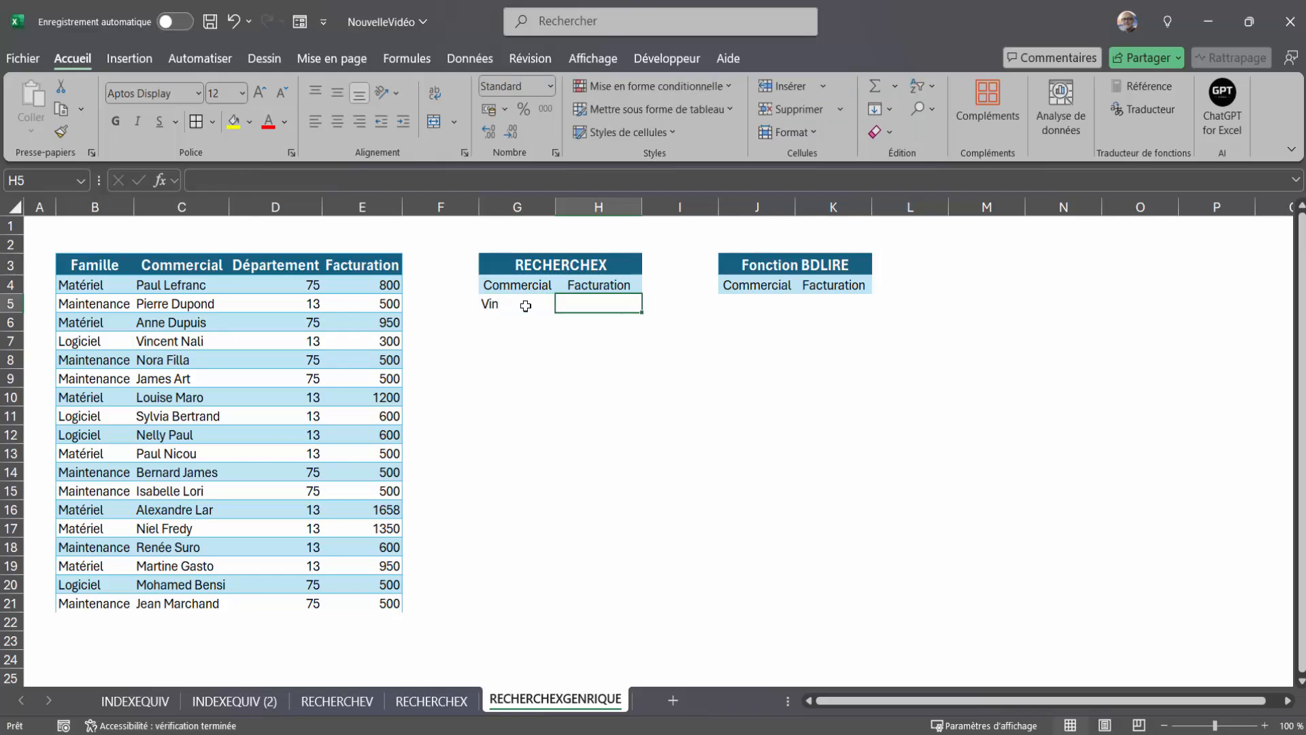
pyautogui.write('Vin')
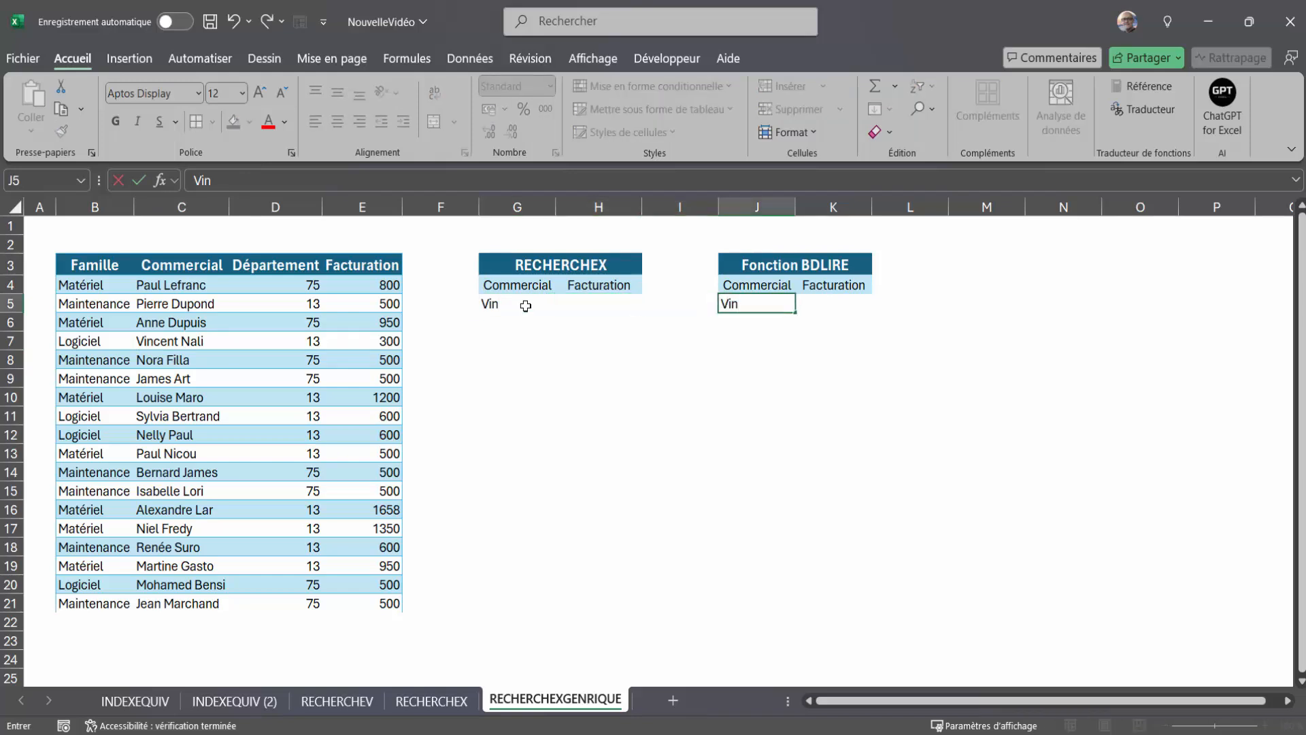
pyautogui.hotkey('ctrl', 'Return')
# Step: Start a RECHERCHEX formula in H5 with lookup value G5&"*" and lookup array C4:C21
pyautogui.click(525, 305)
pyautogui.press('Tab')
pyautogui.write('=')
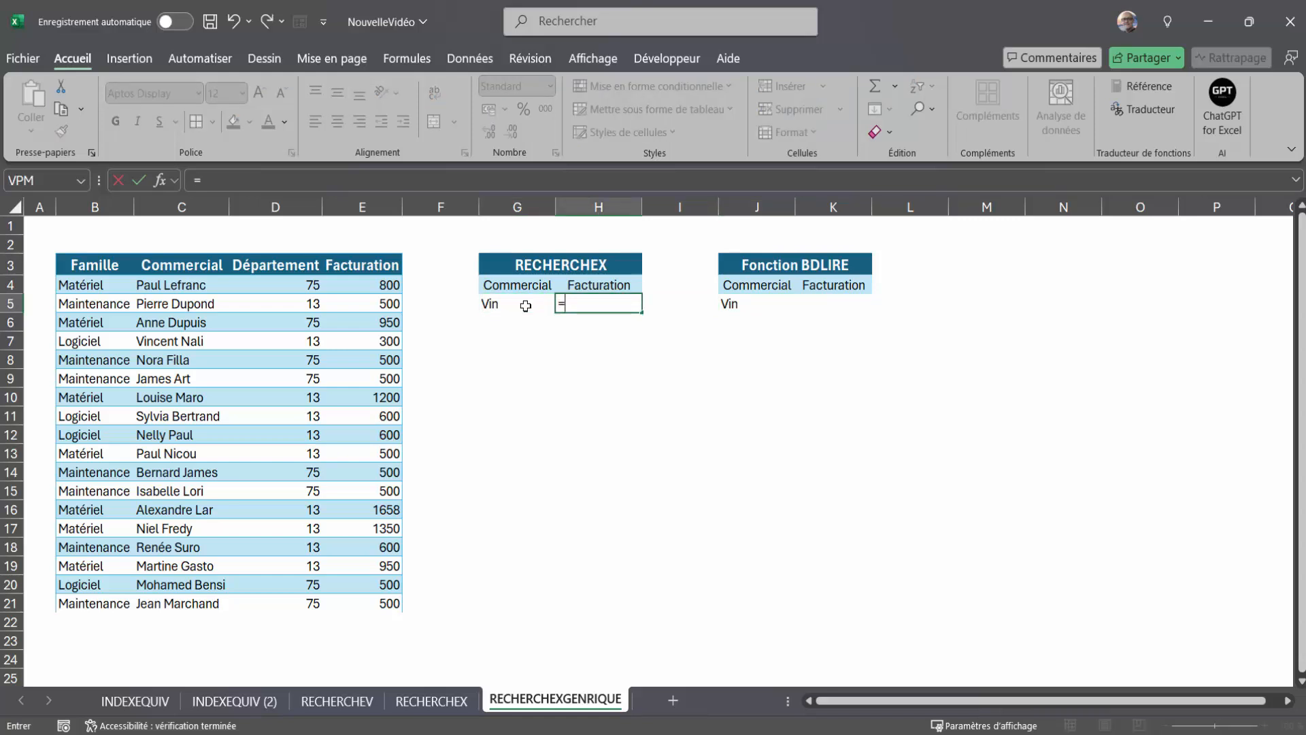
pyautogui.write('recherchex(')
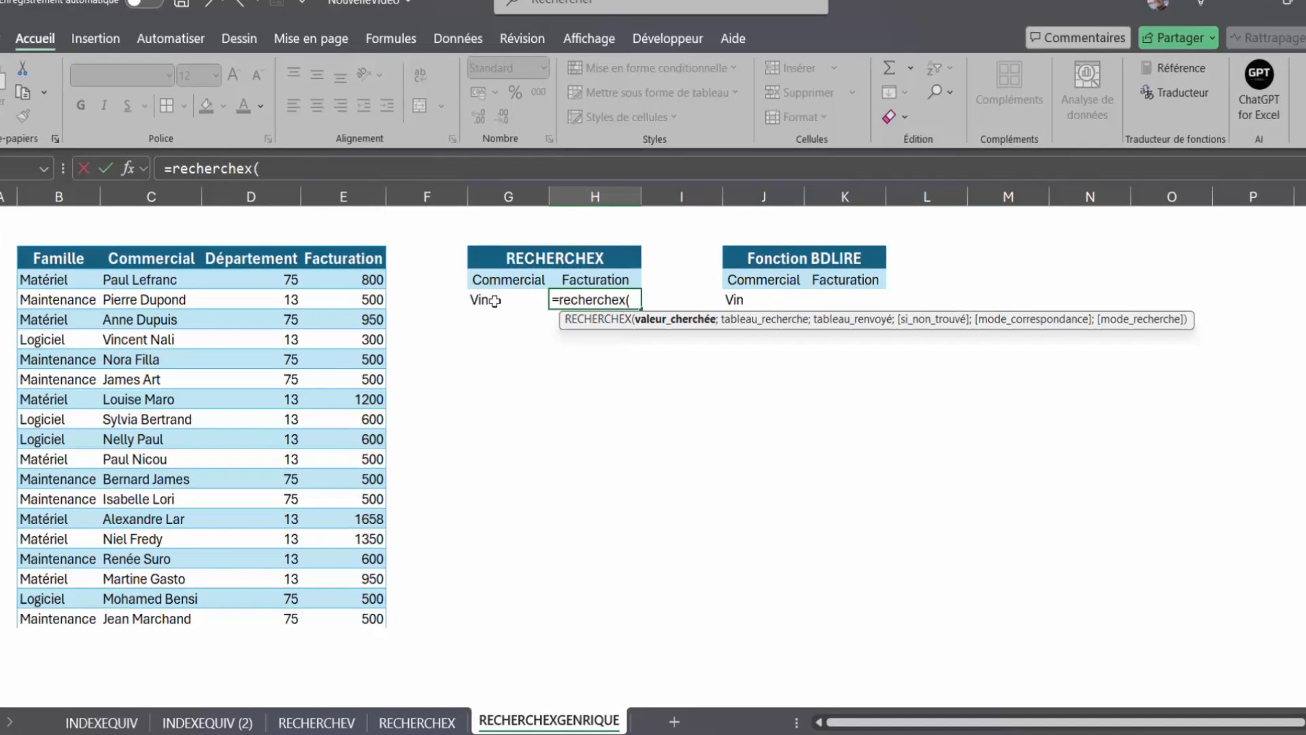
pyautogui.click(479, 294)
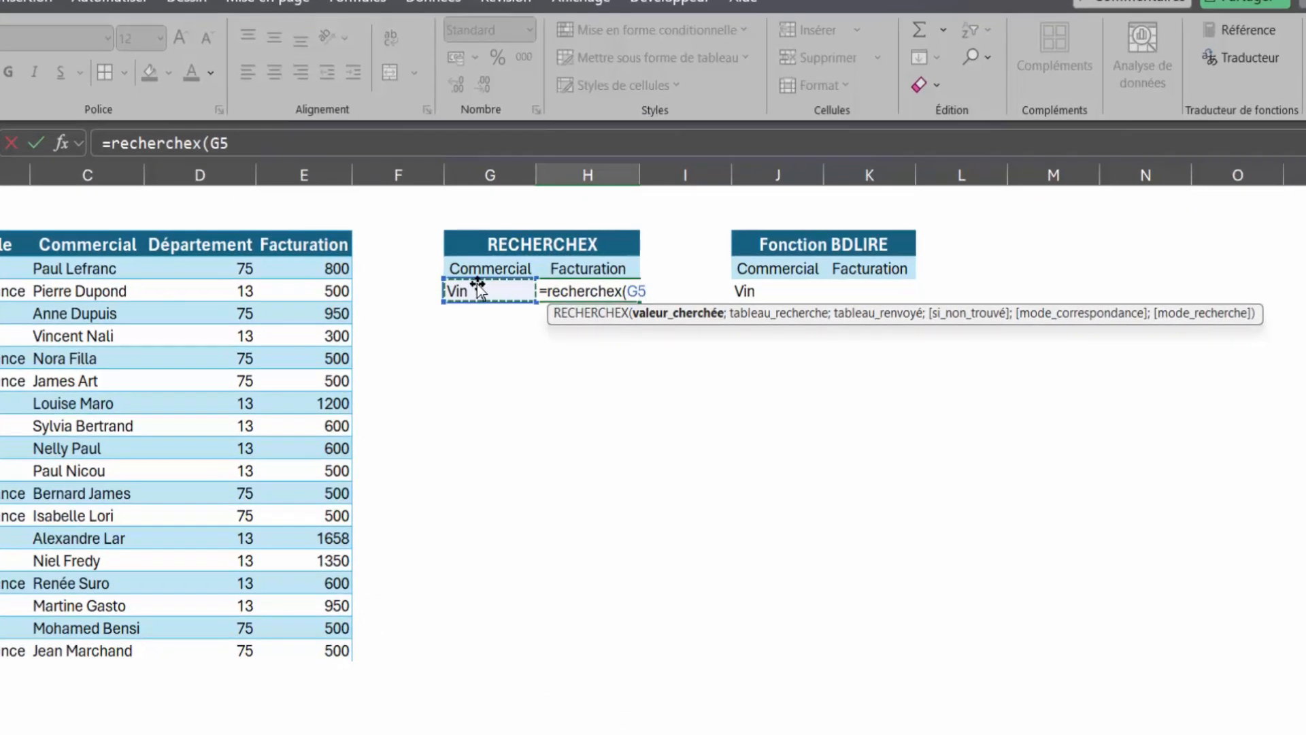
pyautogui.write('&"*";')
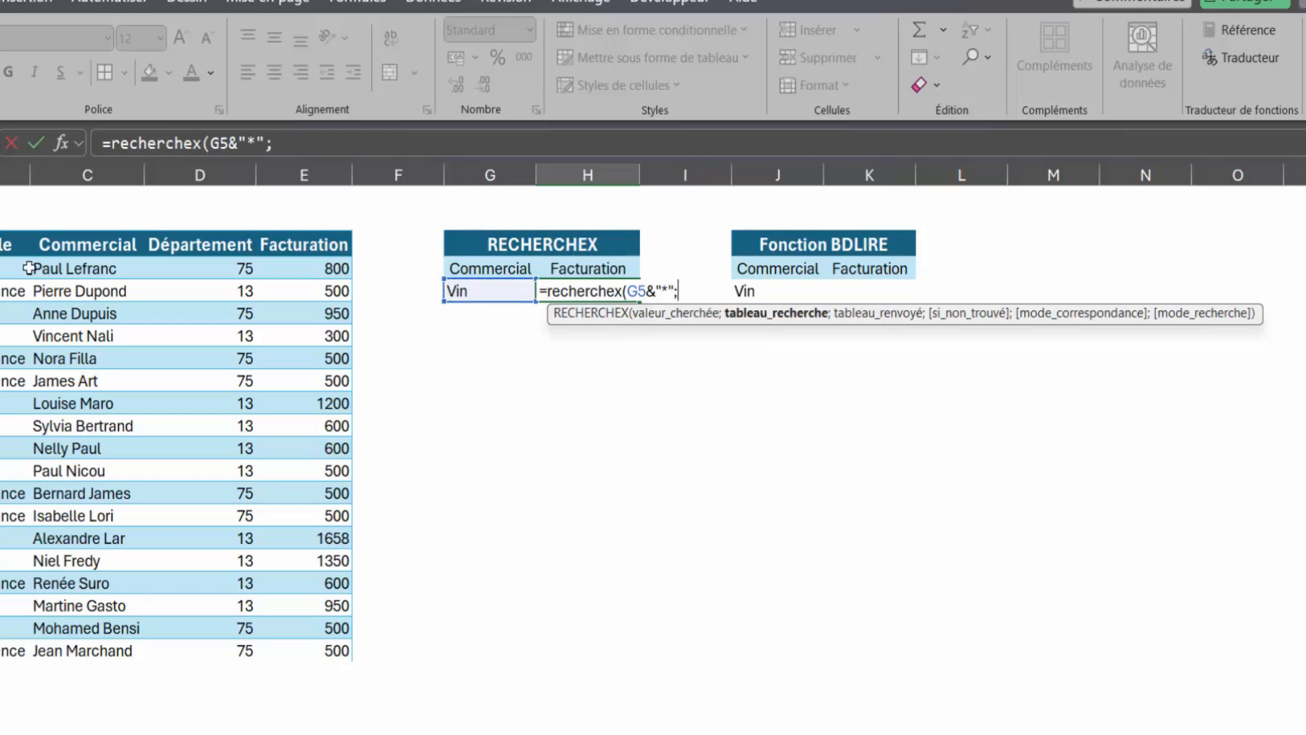
pyautogui.click(64, 266)
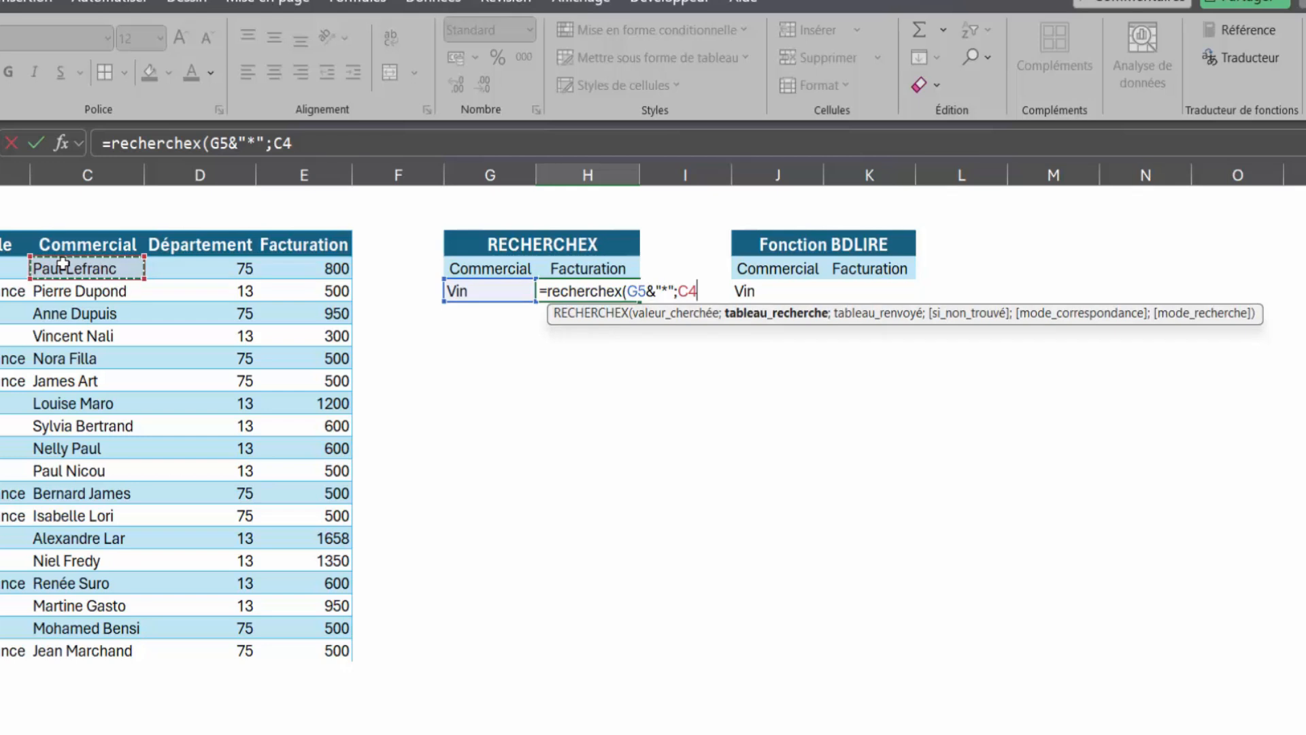
pyautogui.hotkey('ctrl', 'shift', 'Down')
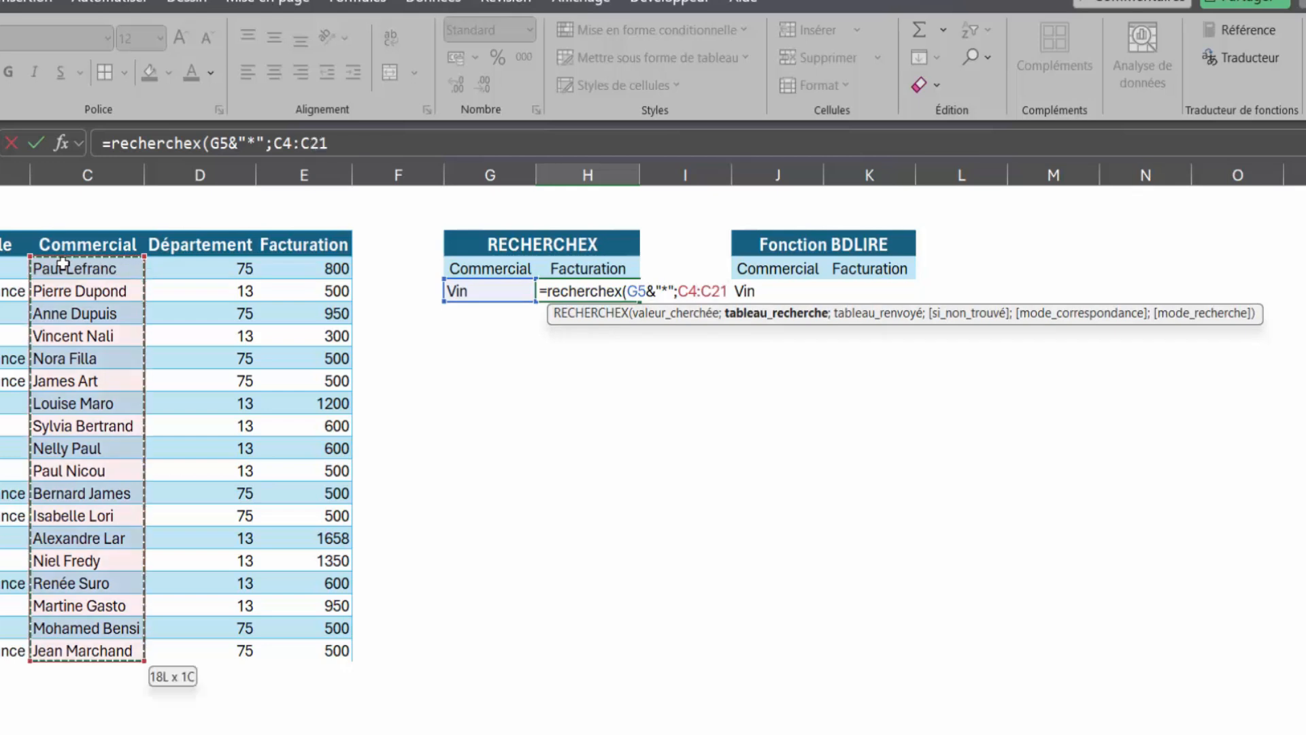
pyautogui.write(';')
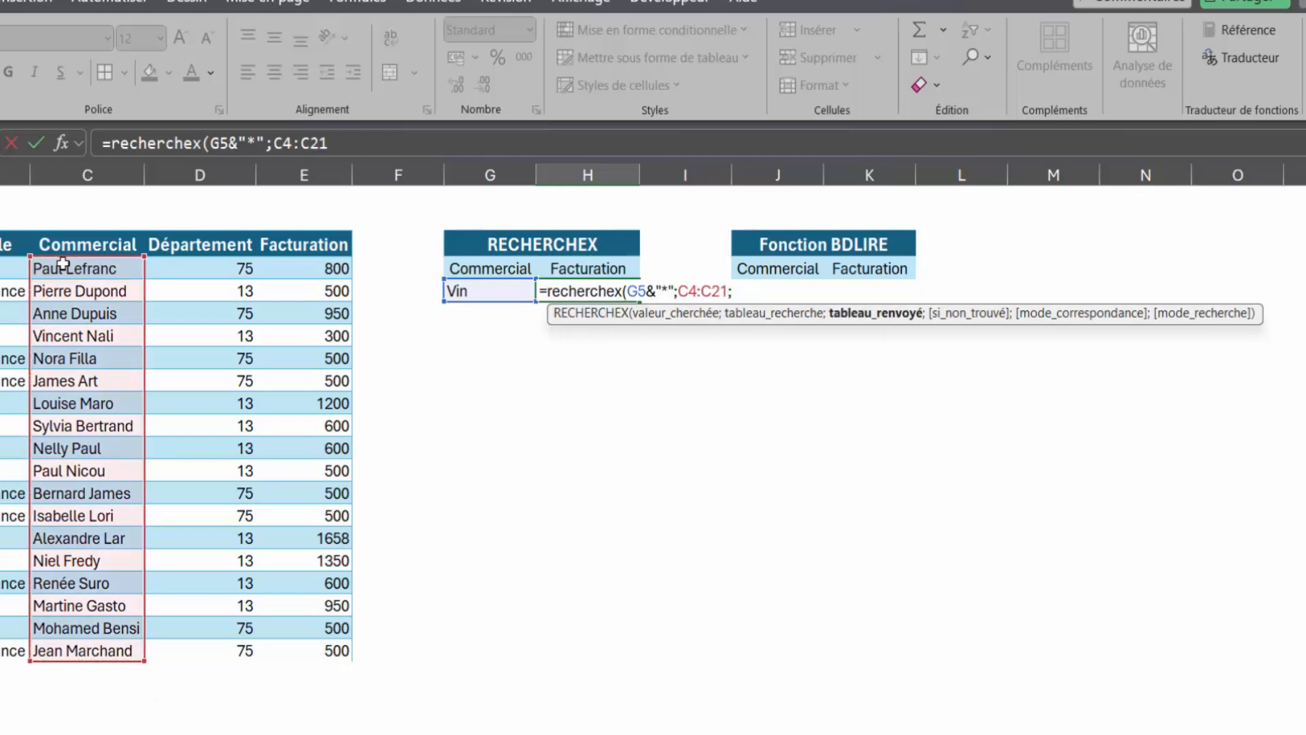
# Step: Complete the H5 formula with E4:E21 as the return array, an empty si_non_trouvé argument and match mode 2
pyautogui.click(306, 262)
pyautogui.hotkey('ctrl', 'shift', 'Down')
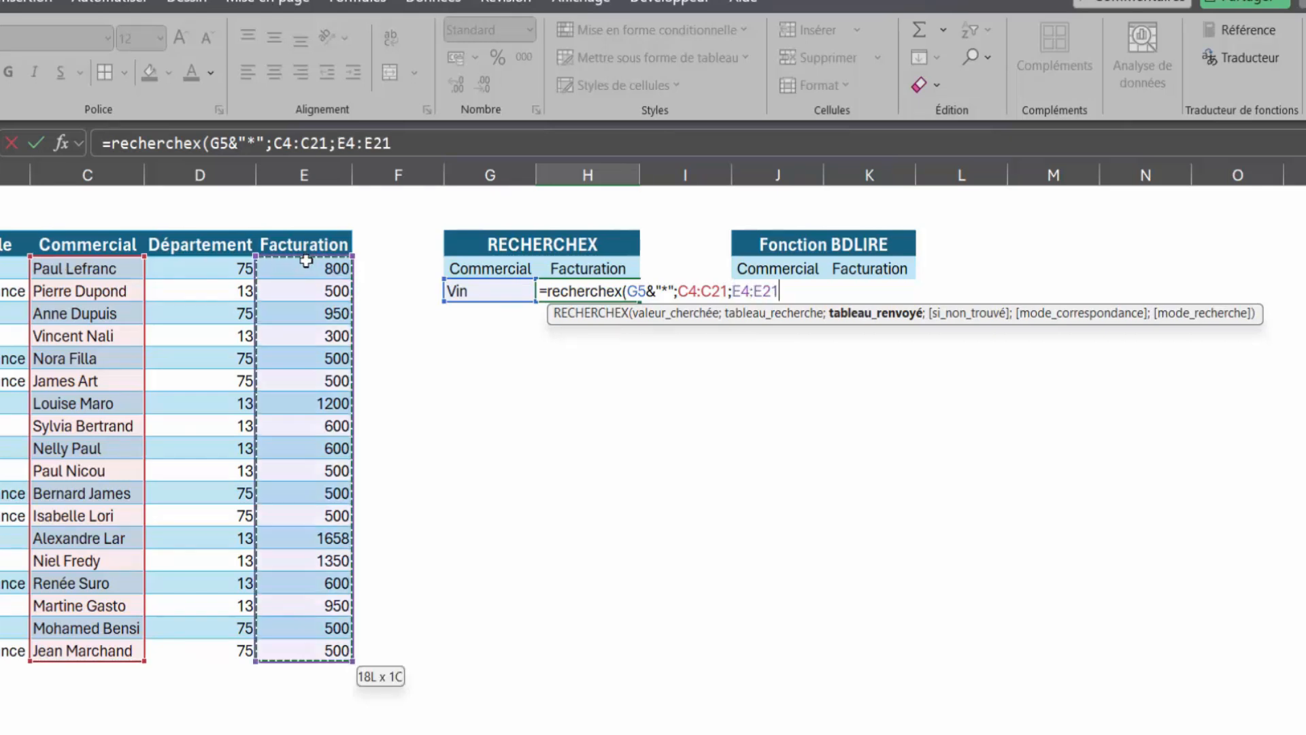
pyautogui.write(';')
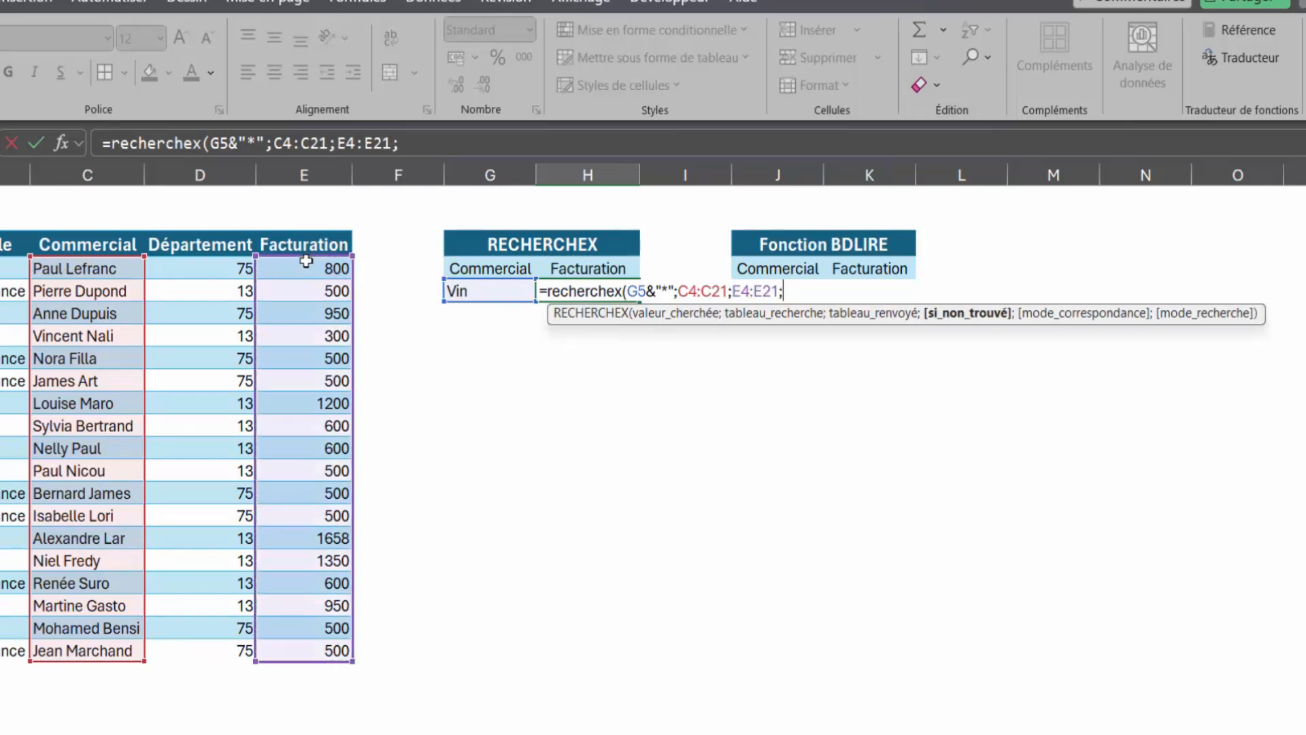
pyautogui.write(';')
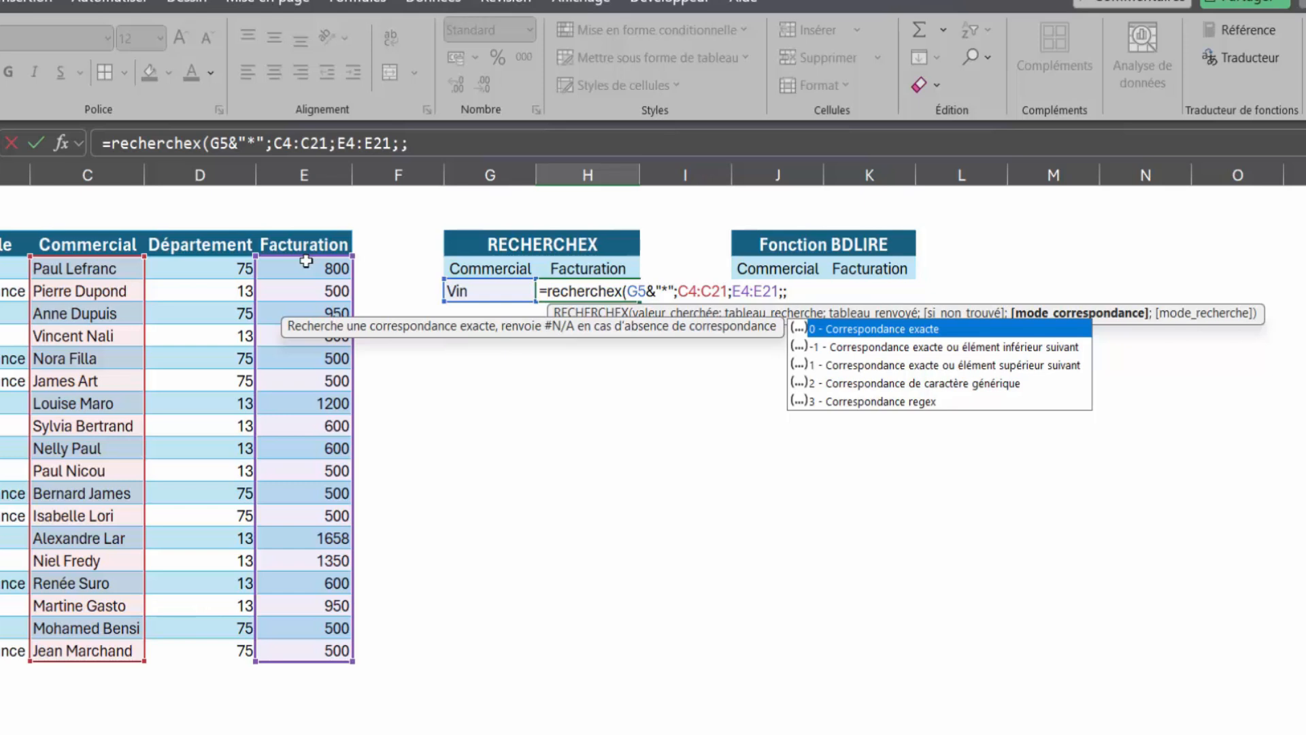
pyautogui.write('2')
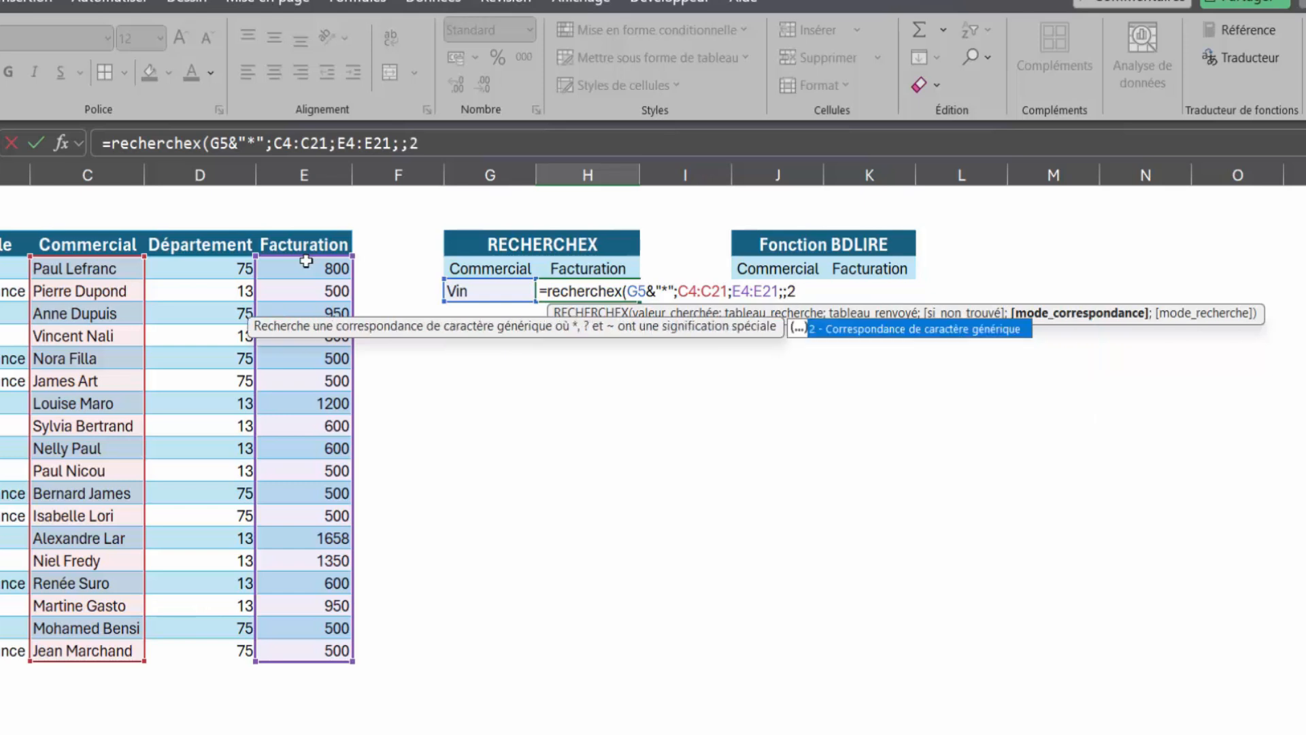
pyautogui.write(')')
pyautogui.press('Return')
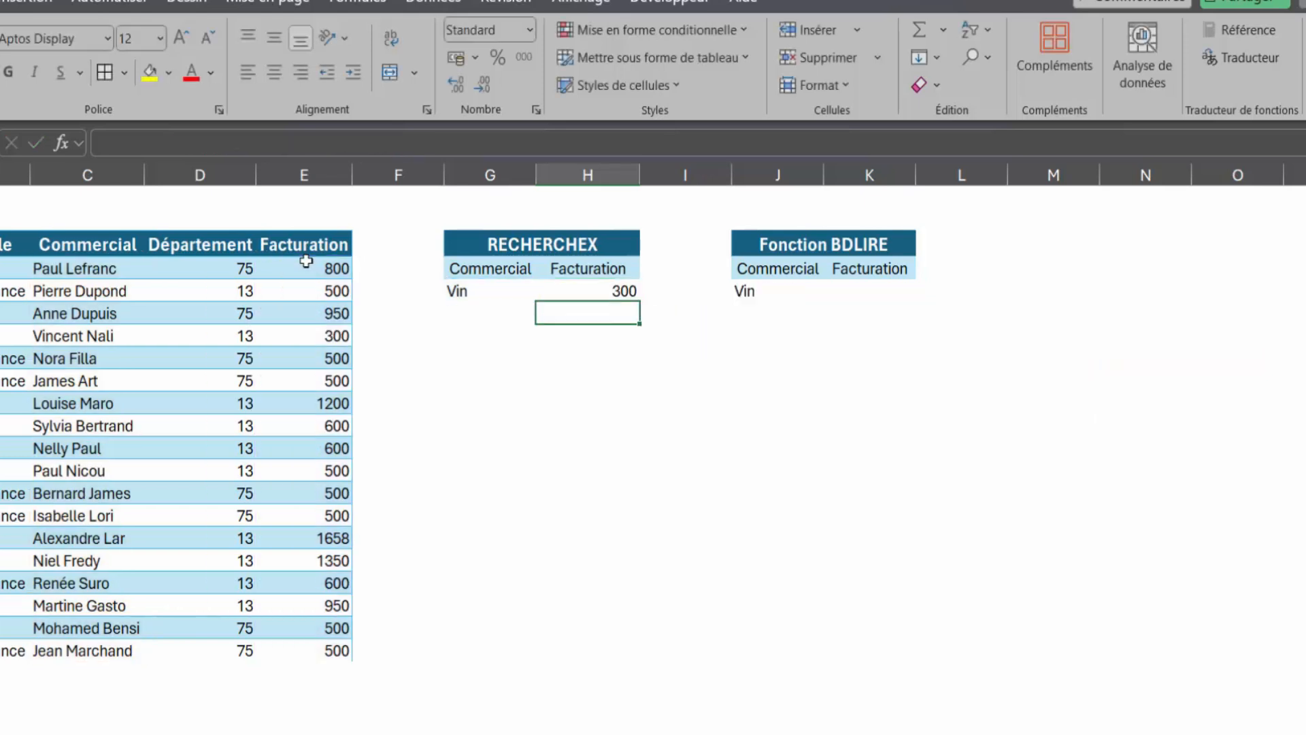
pyautogui.press('Up')
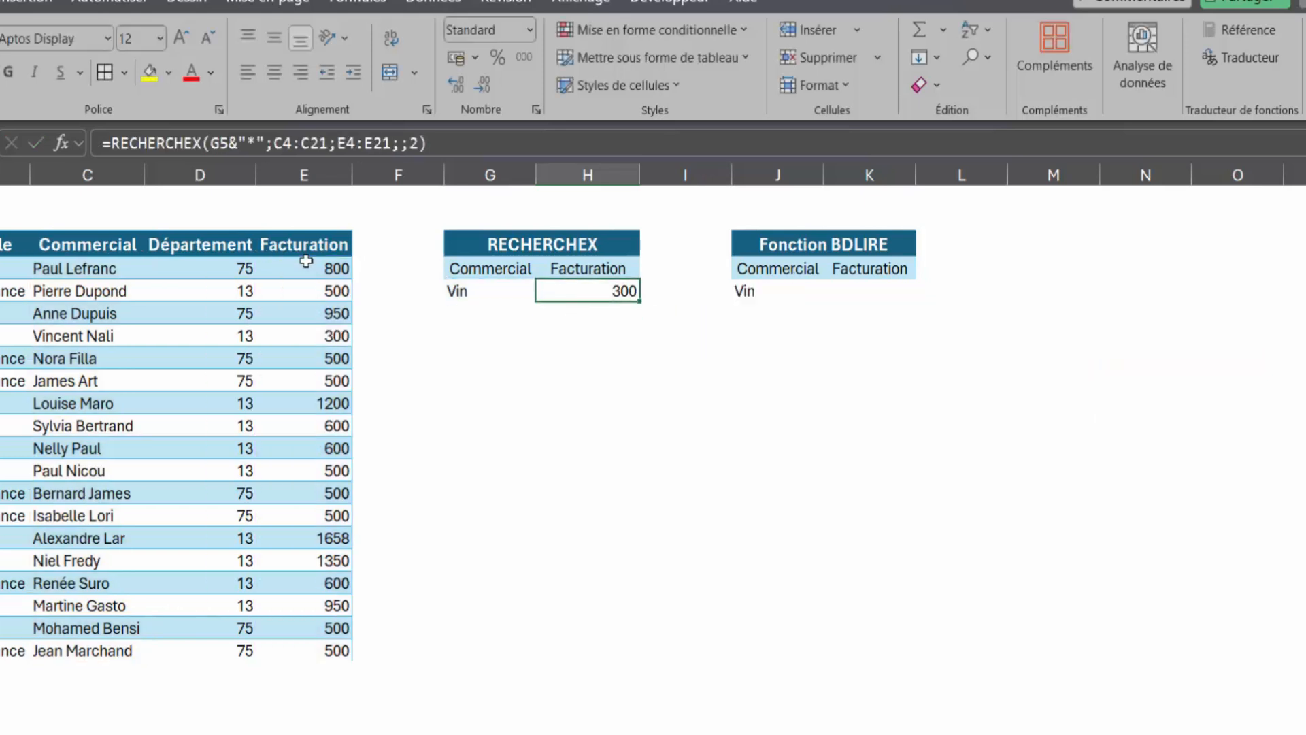
# Step: Replace the partial name in G5 with the salesperson's full first name and check the Facturation result in H5
pyautogui.click(469, 291)
pyautogui.click(619, 293)
pyautogui.click(480, 292)
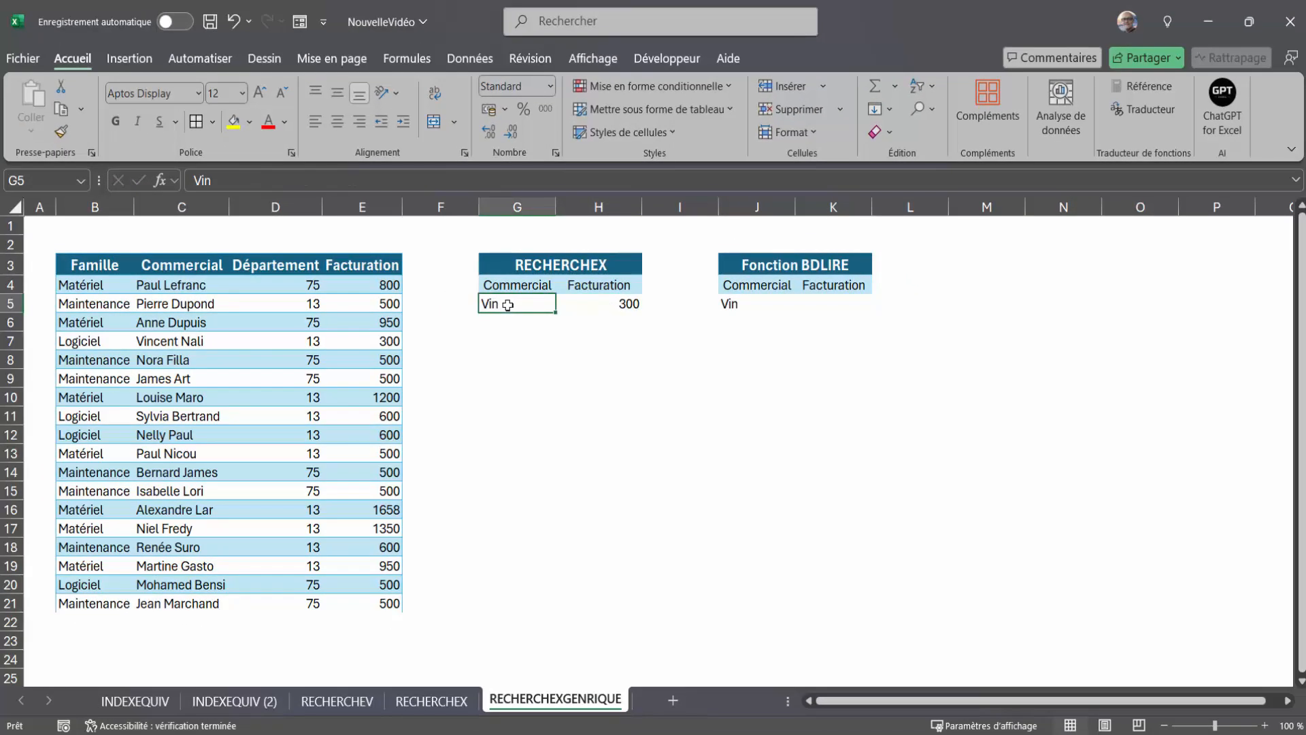
pyautogui.write('Vincent')
pyautogui.press('Return')
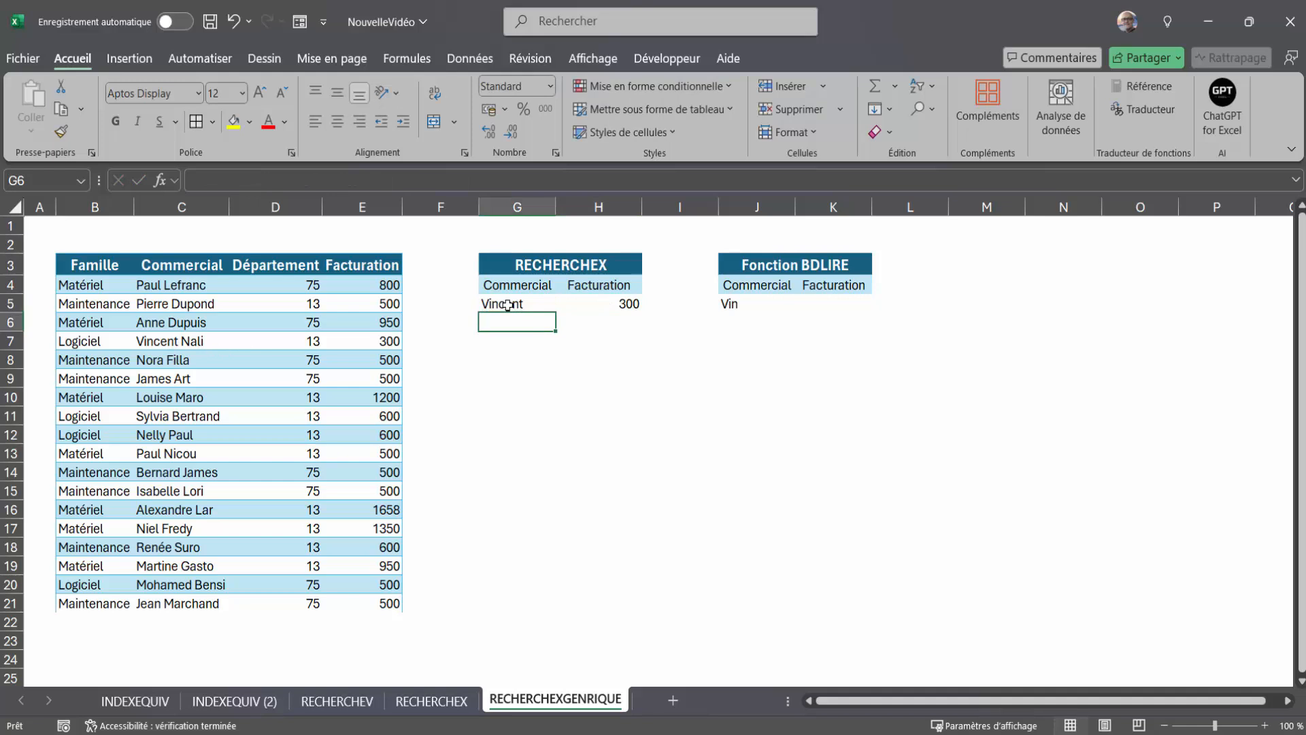
pyautogui.click(634, 306)
# Step: Enter a BDLIRE formula in K5 with database B3:E21, field K4 and criteria J4:J5
pyautogui.click(831, 304)
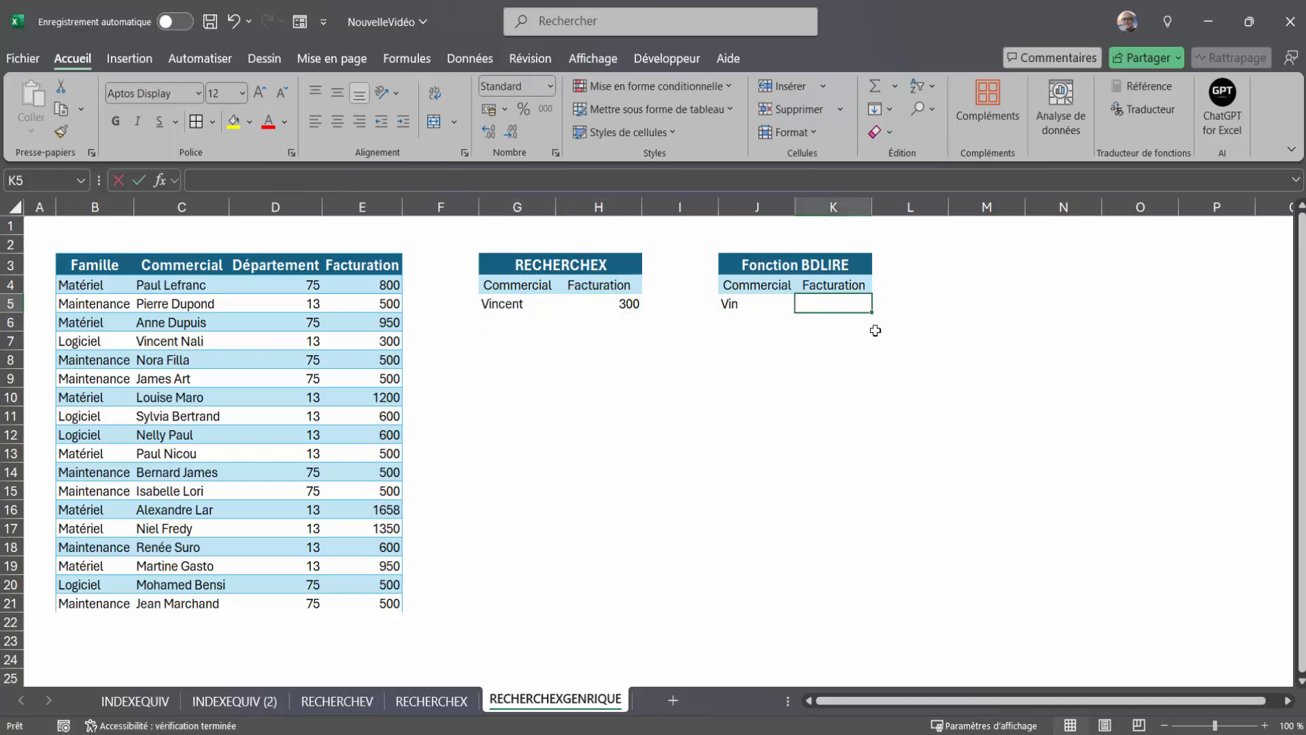
pyautogui.write('=bdlire(')
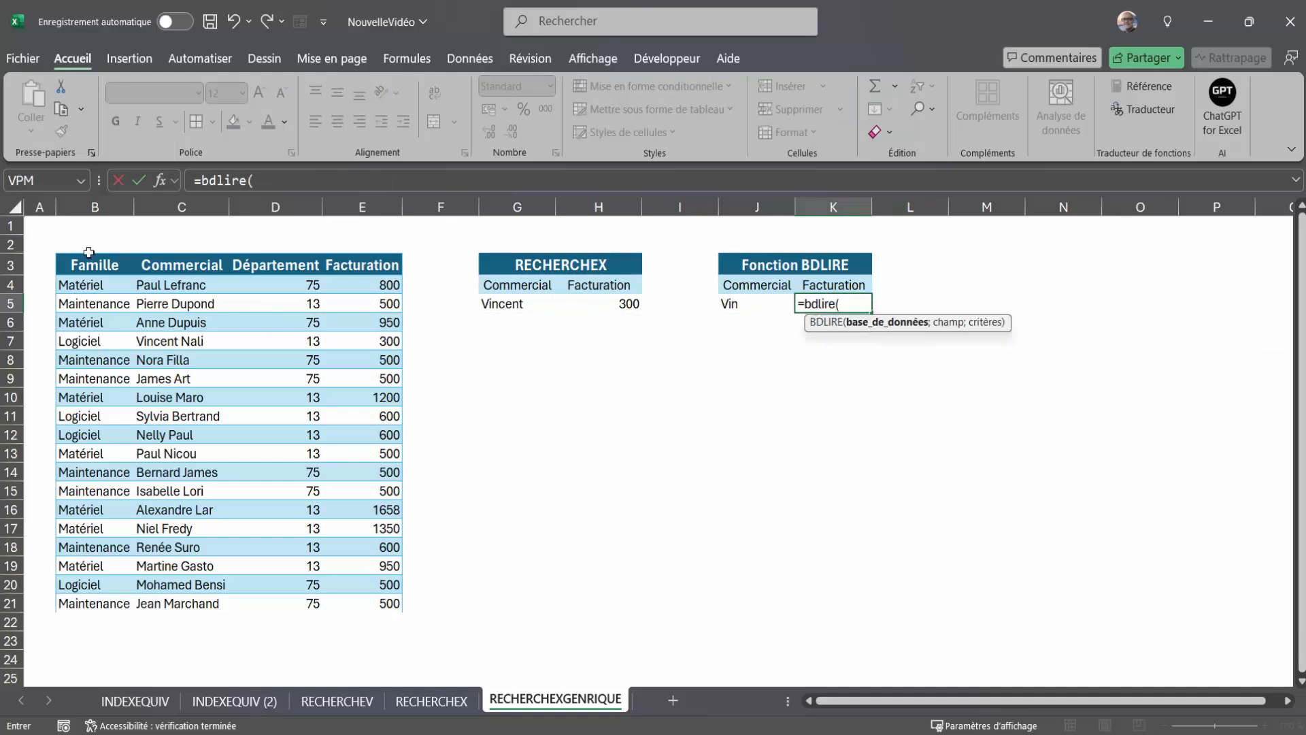
pyautogui.moveTo(73, 262); pyautogui.dragTo(353, 609)
pyautogui.write(';')
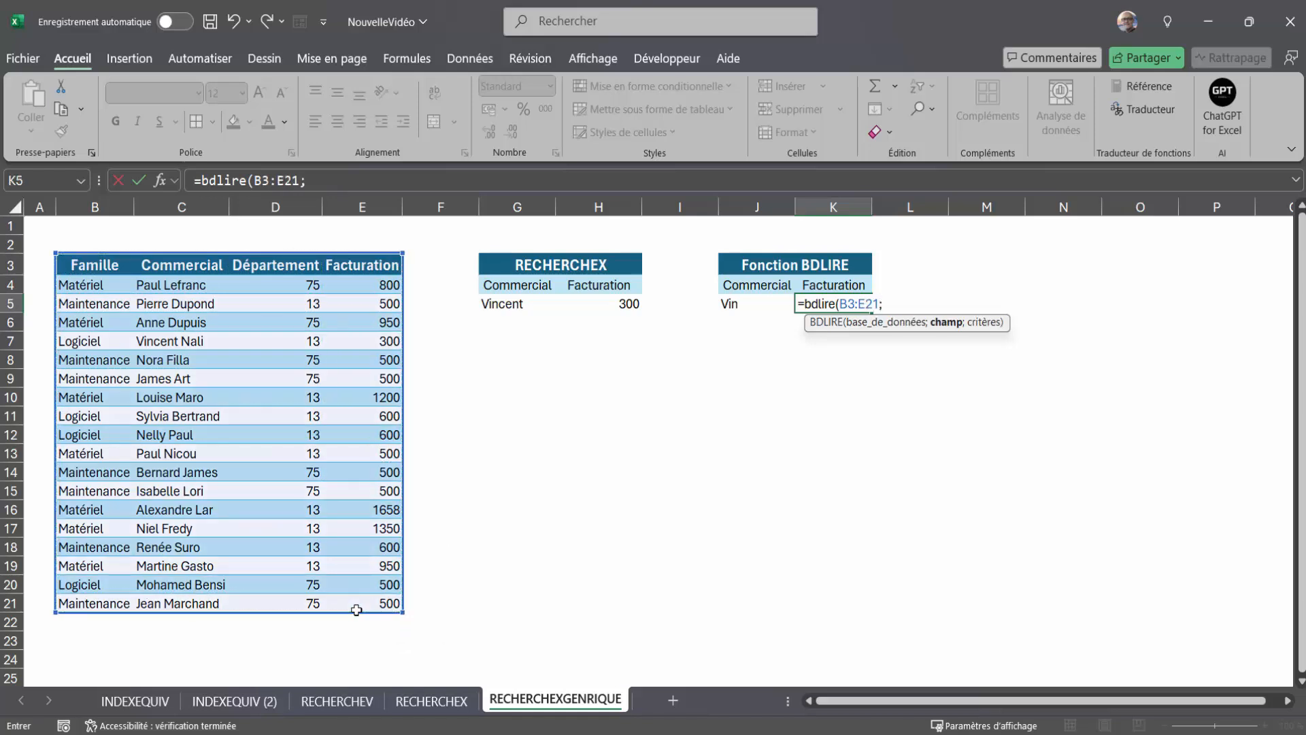
pyautogui.click(823, 285)
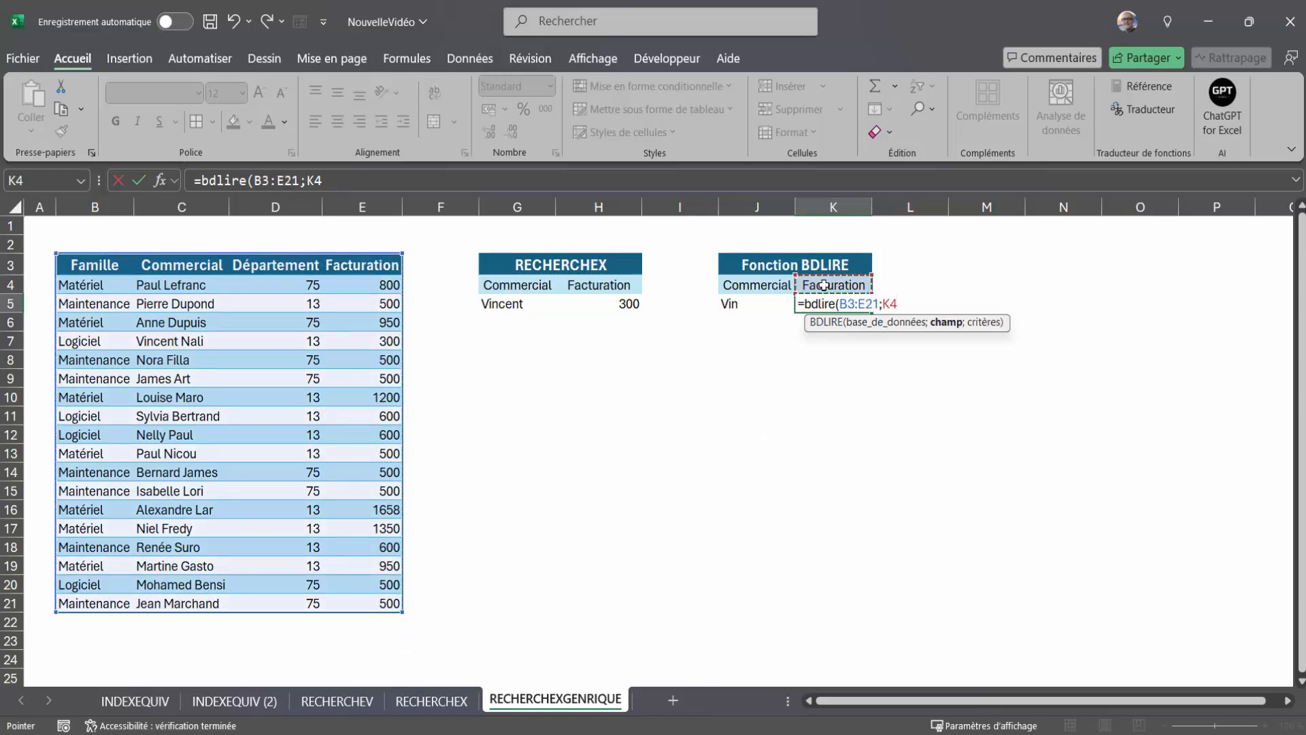
pyautogui.write(';')
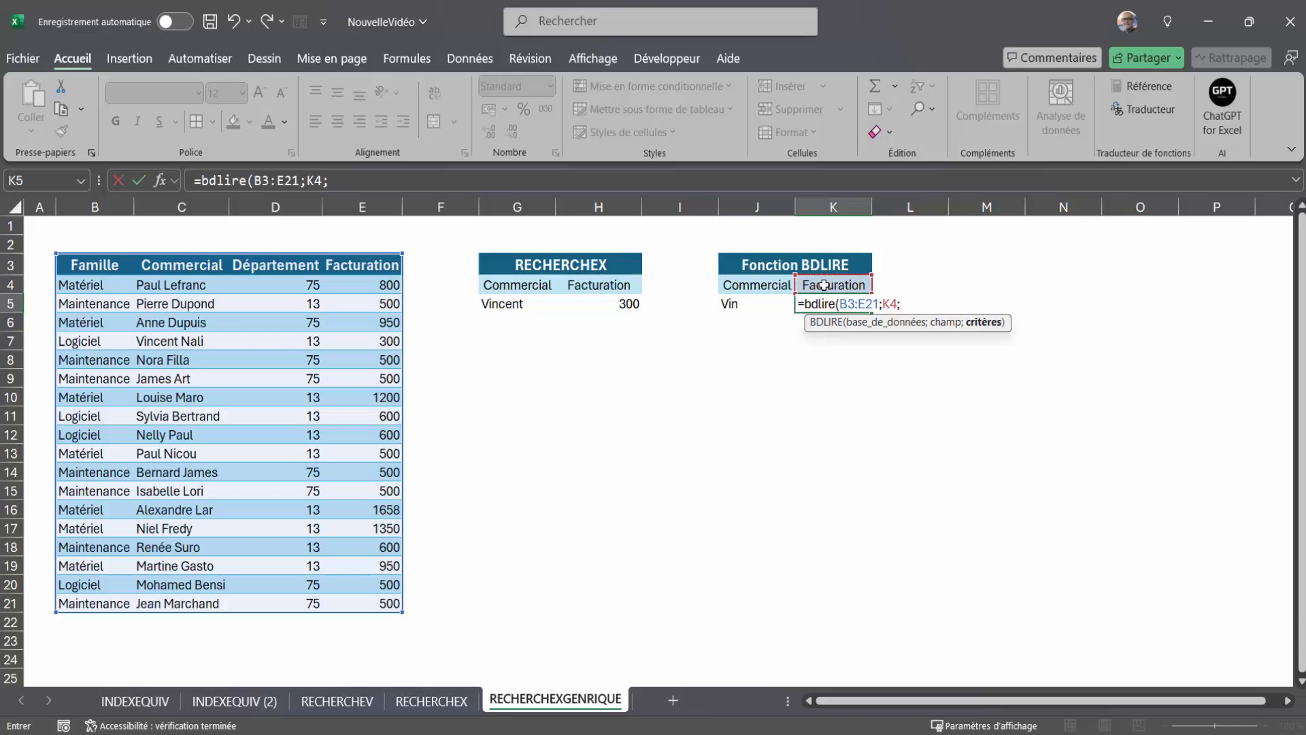
pyautogui.moveTo(758, 285); pyautogui.dragTo(755, 304)
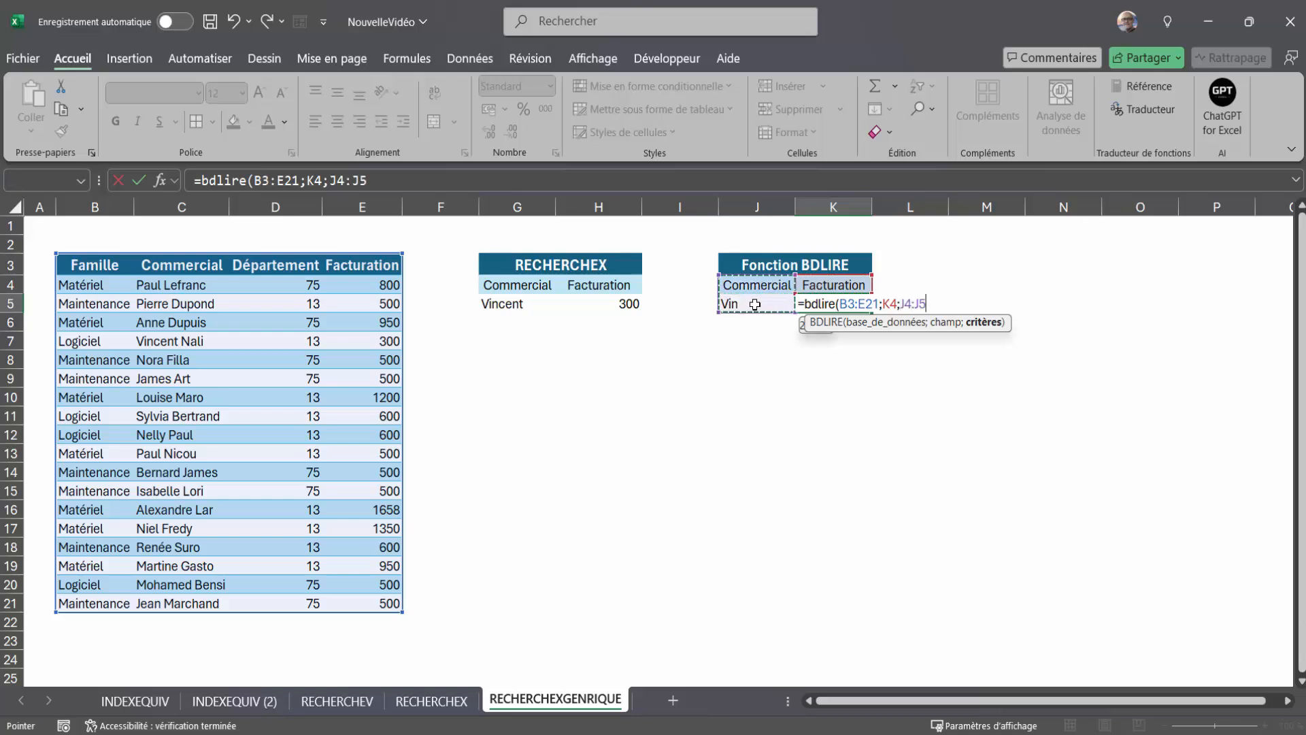
pyautogui.write(')')
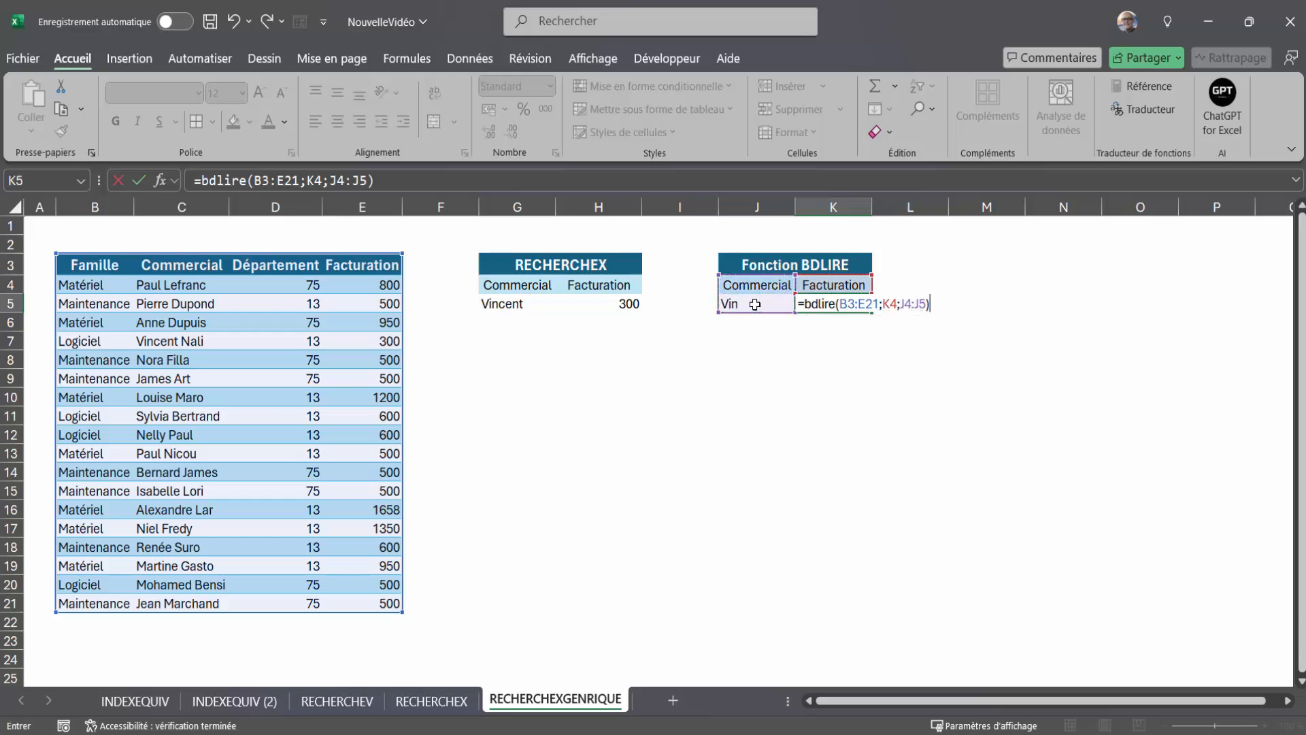
pyautogui.press('Return')
pyautogui.press('Up')
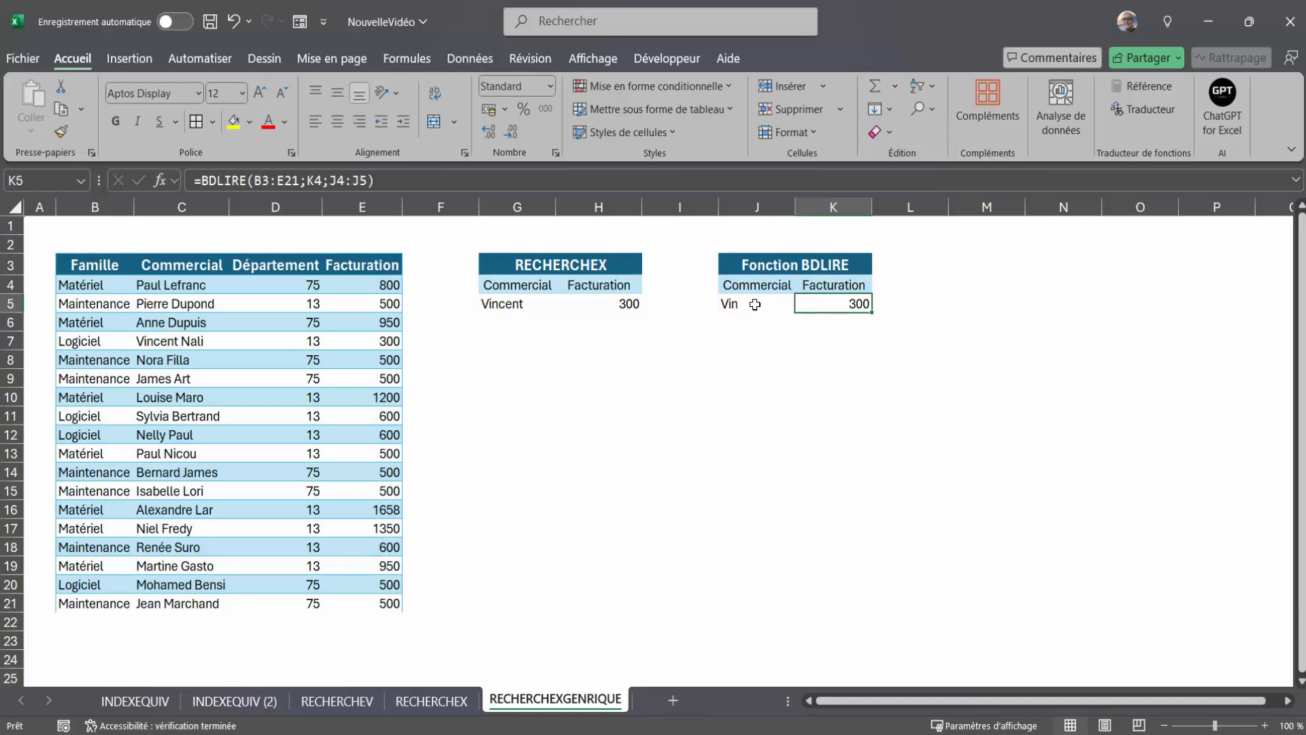